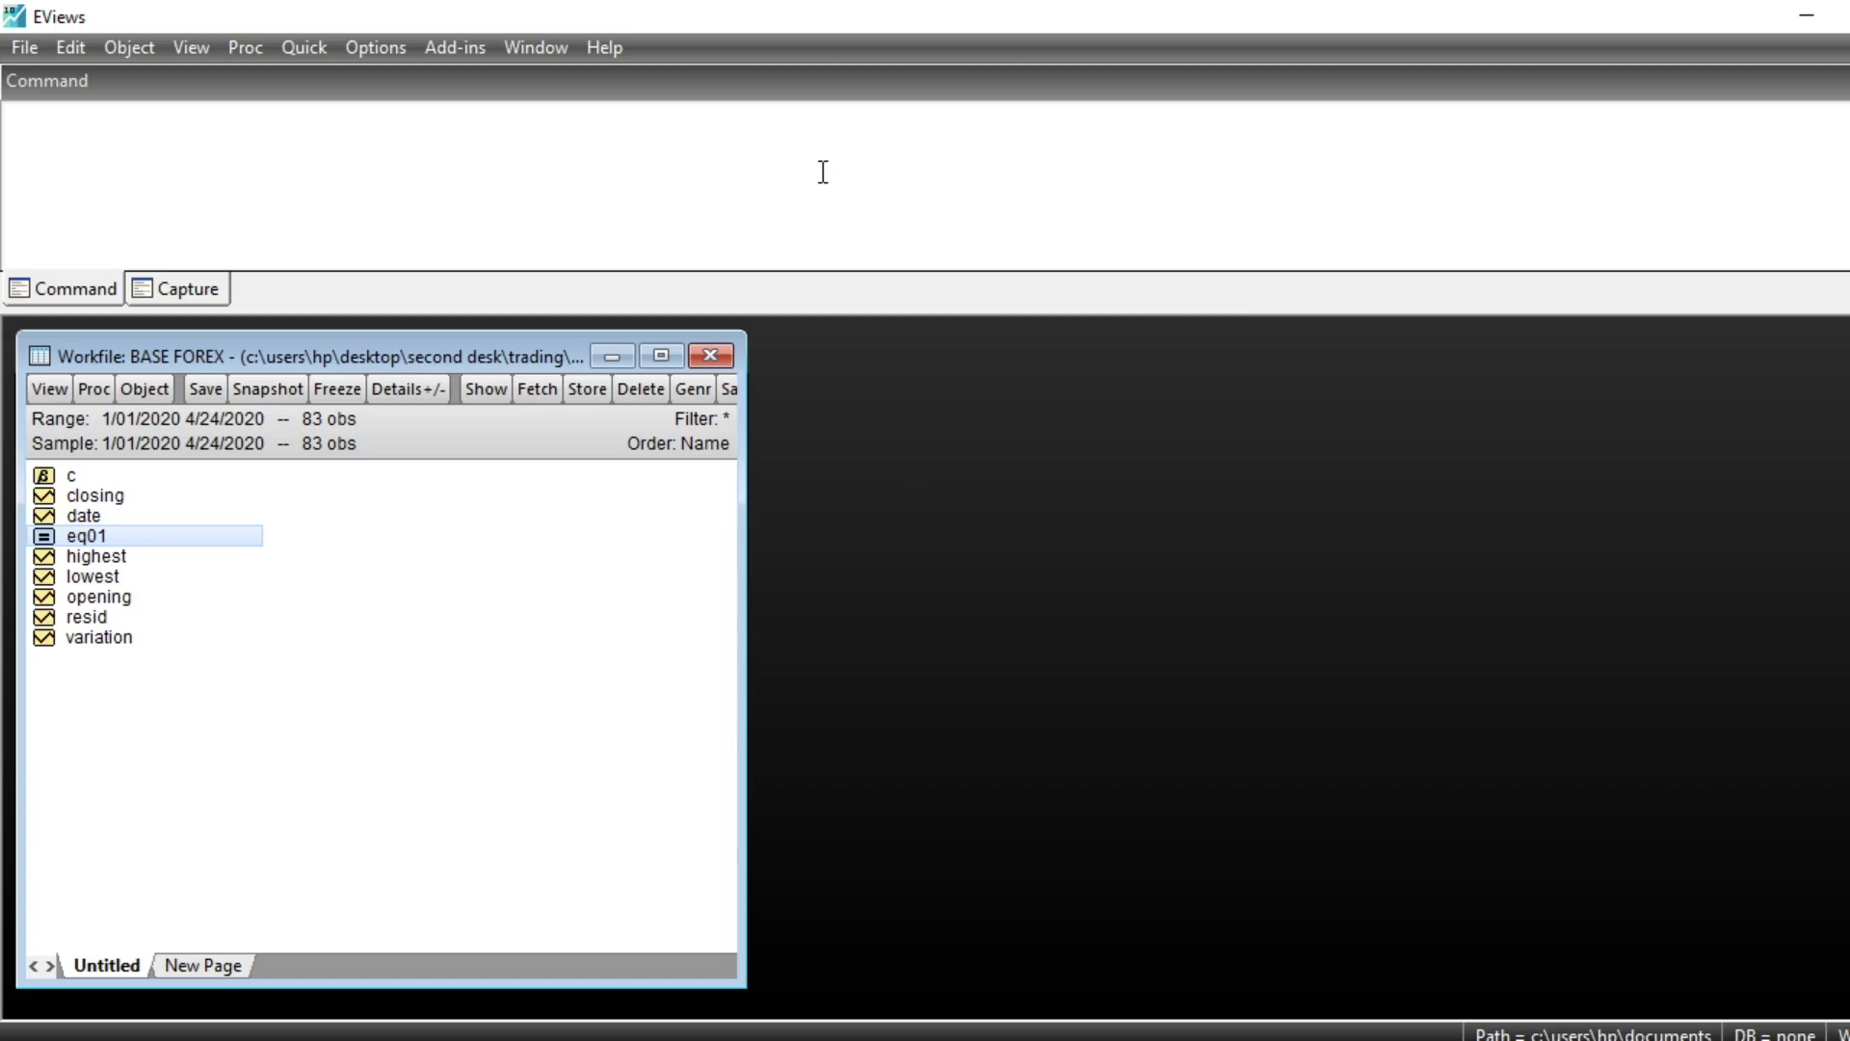
Enter ARMA in the command box and select the closing series in the BASE FOREX workfile
left_click(246, 135)
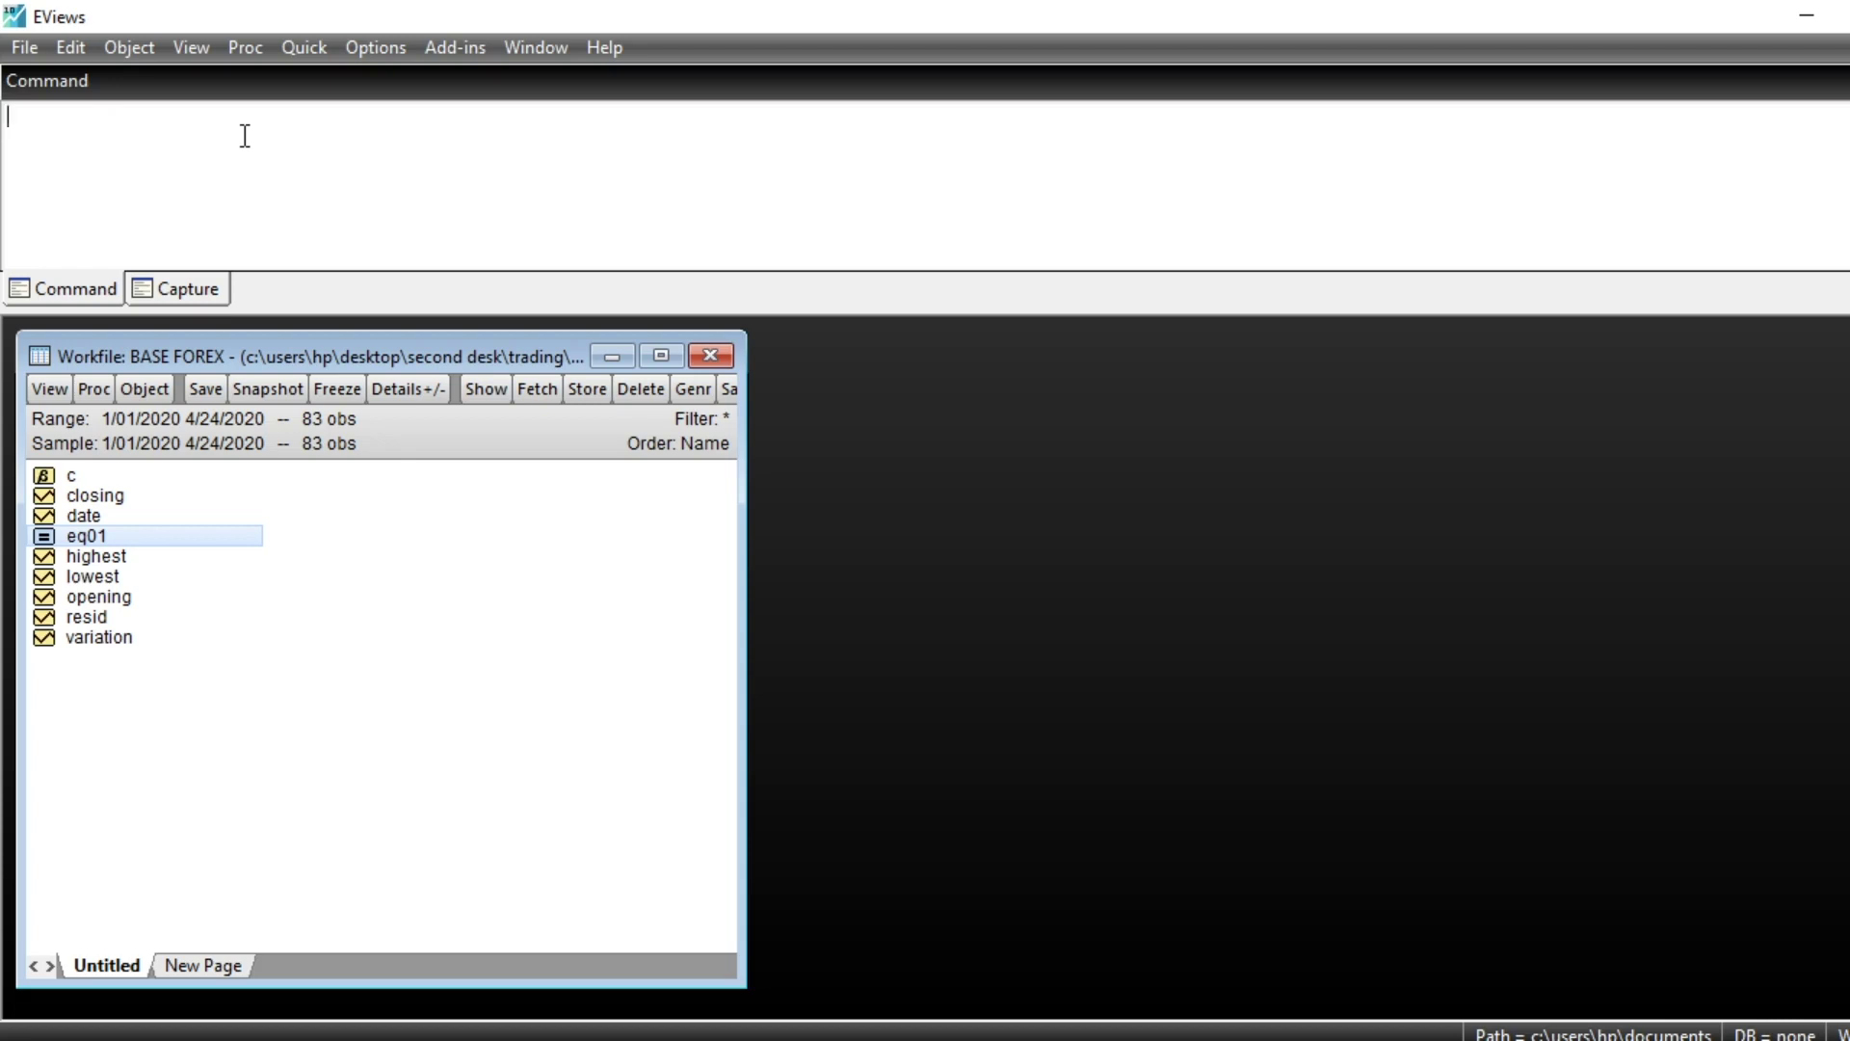
type("ARMA")
left_click(115, 496)
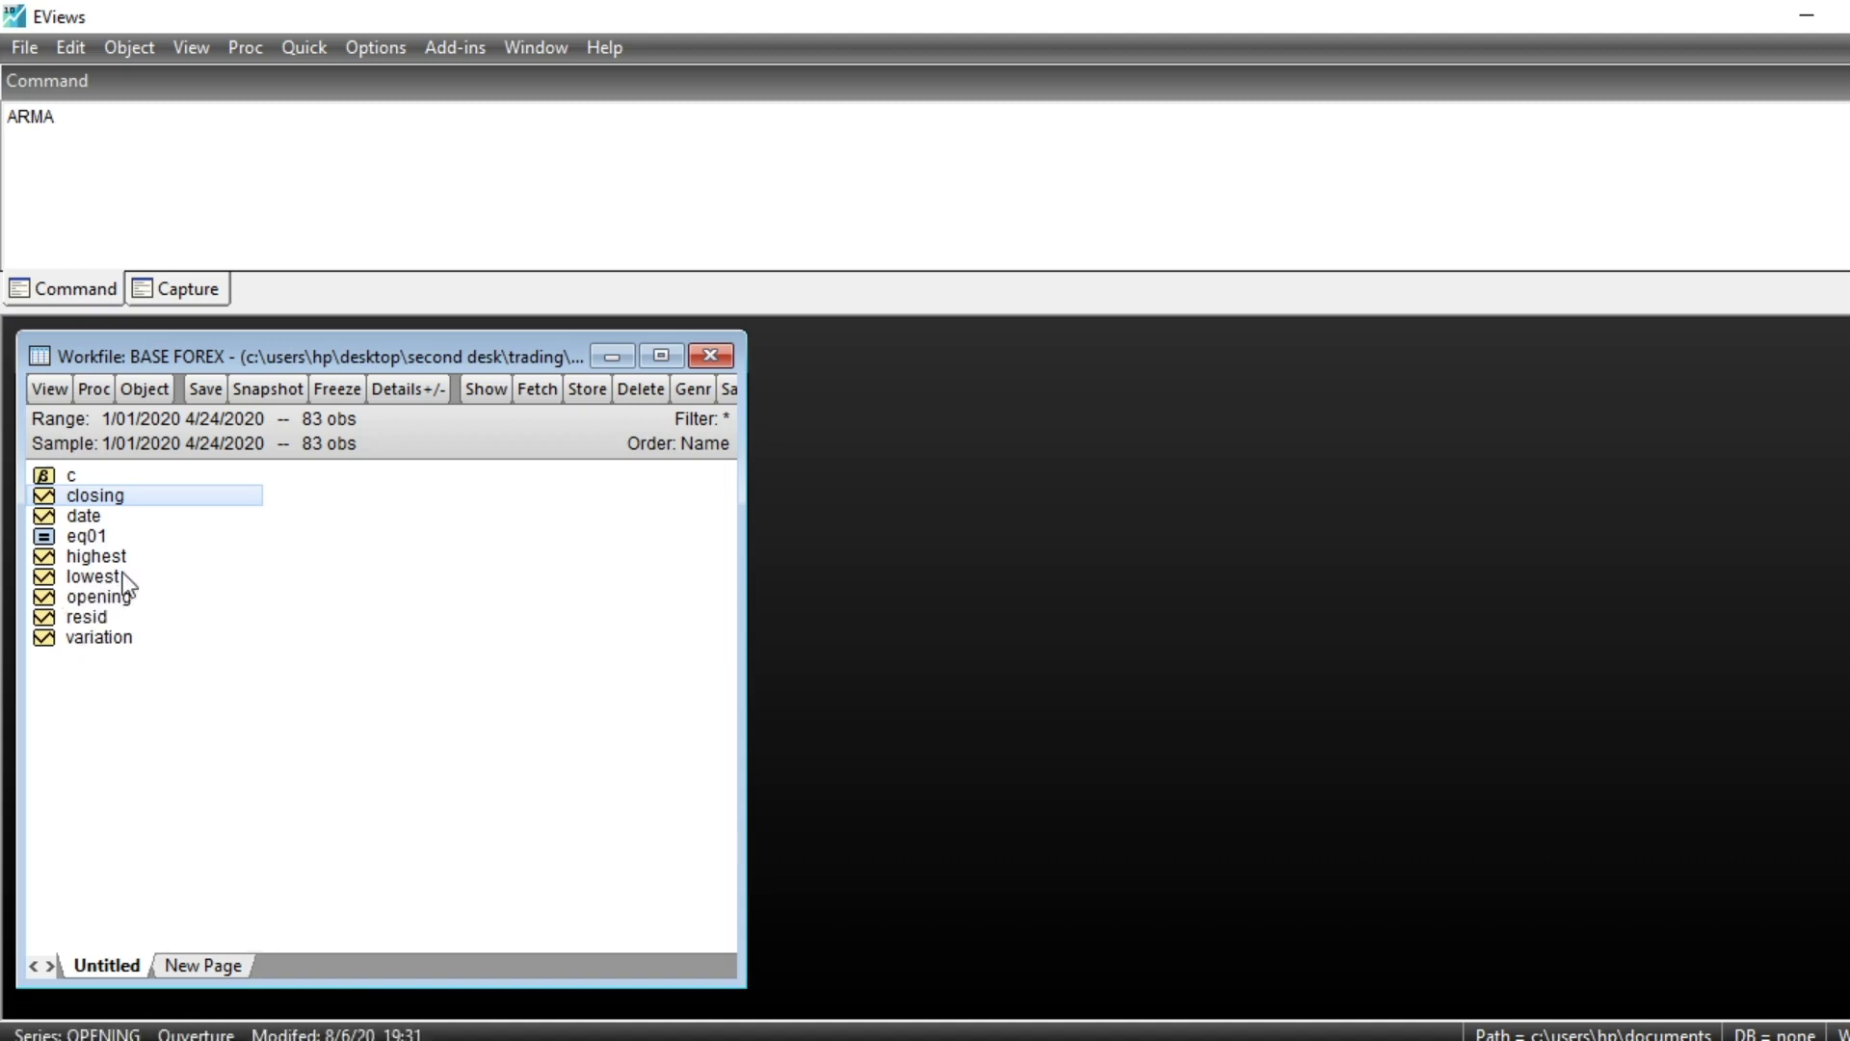
Open the closing series and display it as the default line graph, January–April 2020
double_click(119, 494)
left_click_drag(427, 559, 528, 332)
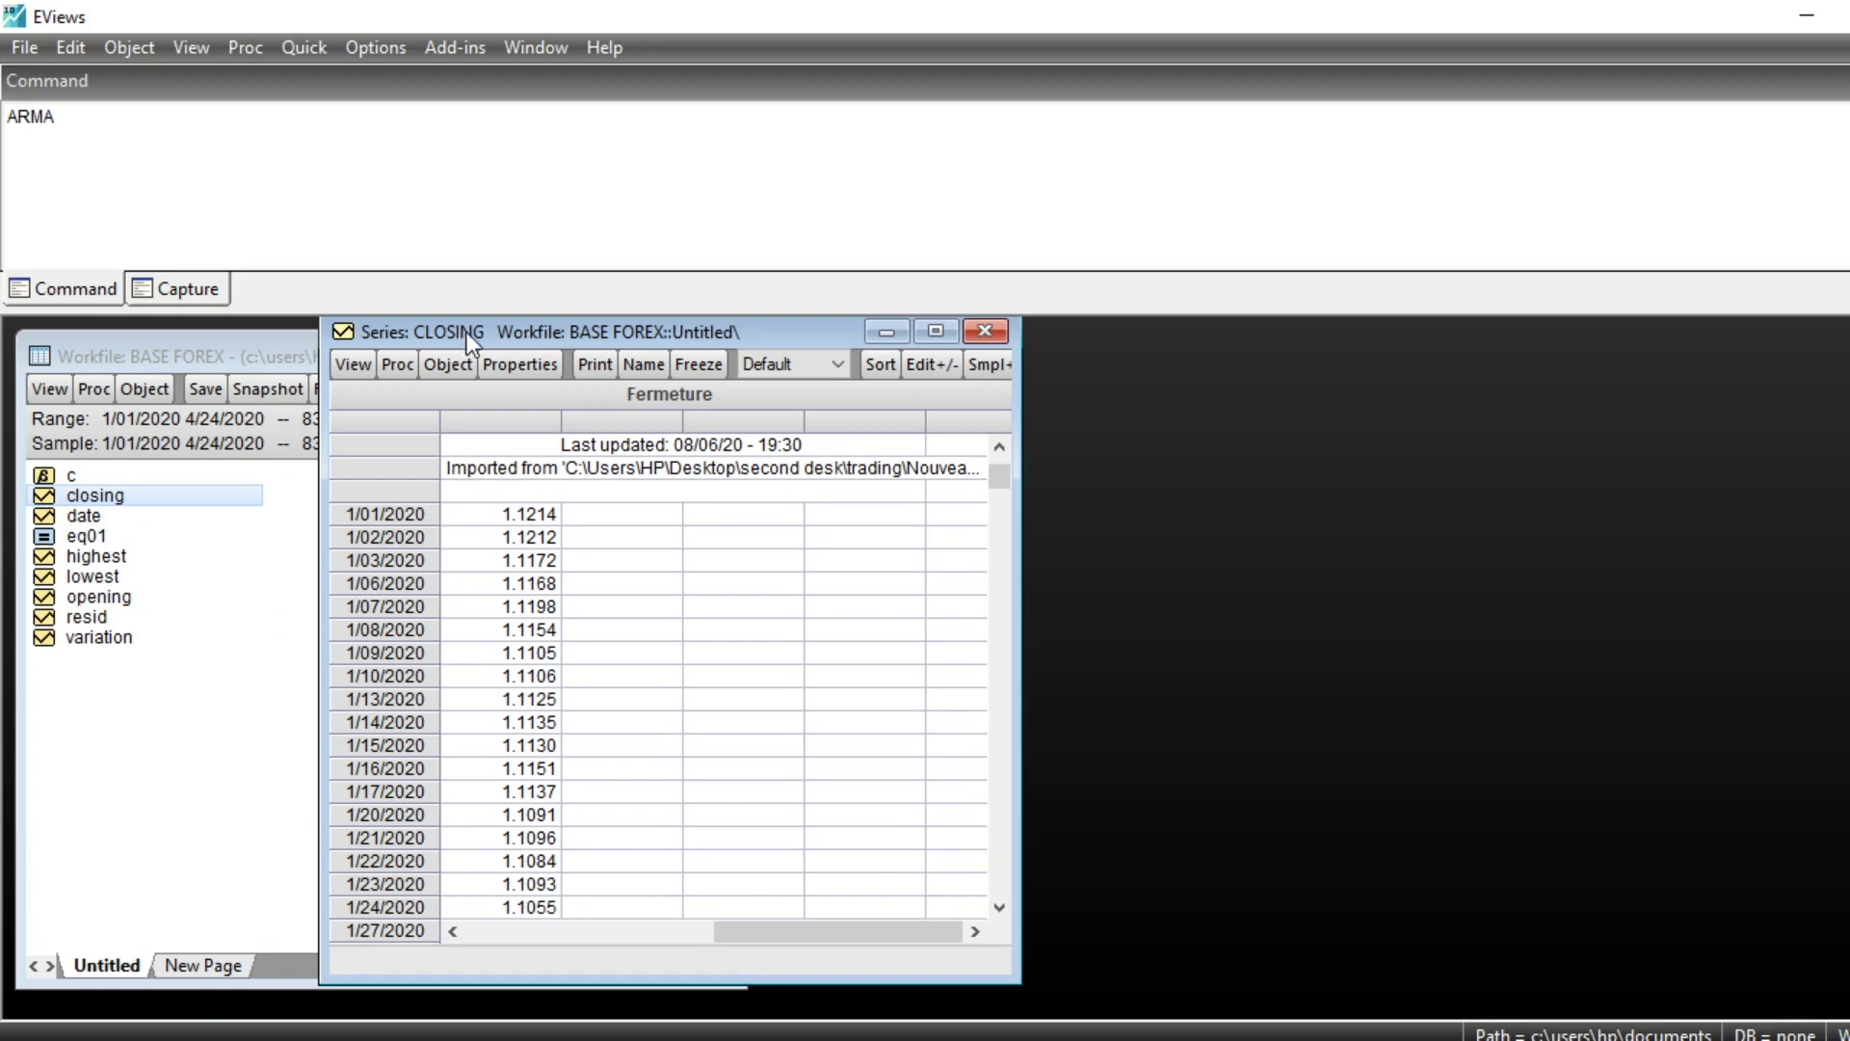
left_click_drag(499, 334, 424, 355)
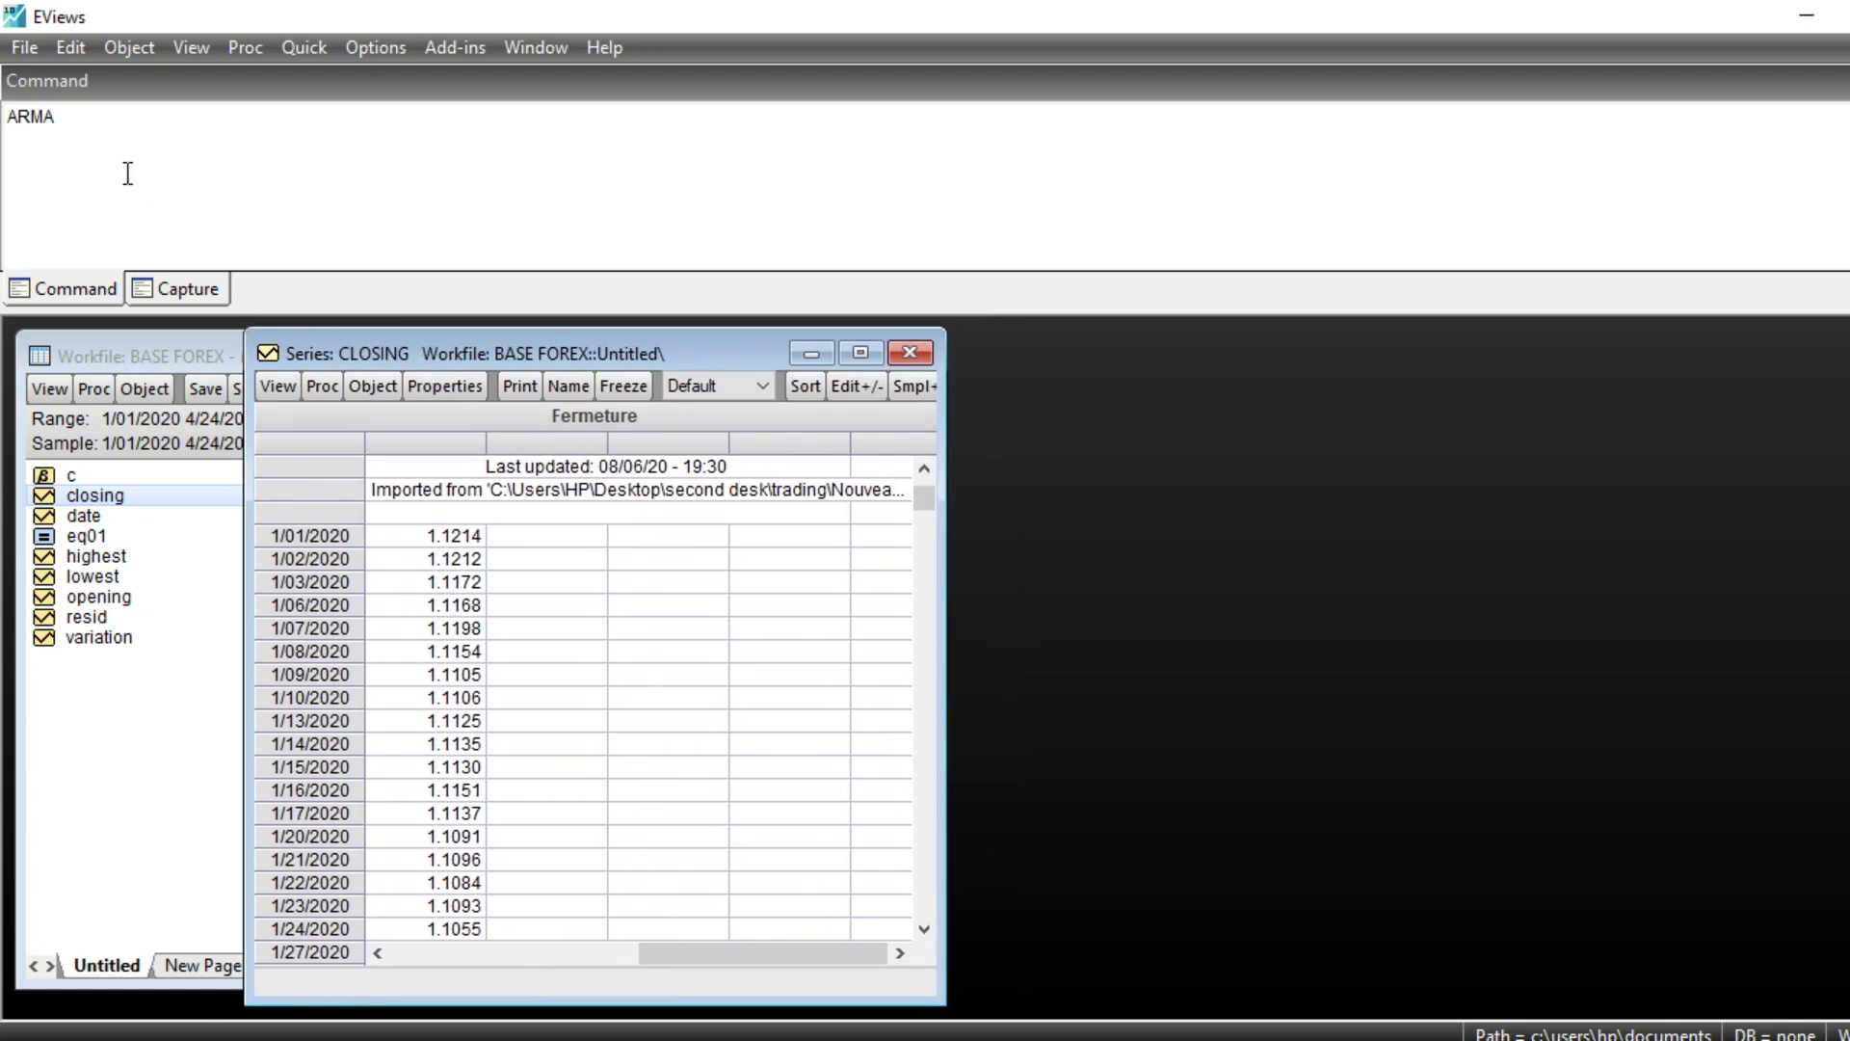
left_click_drag(77, 121, 5, 122)
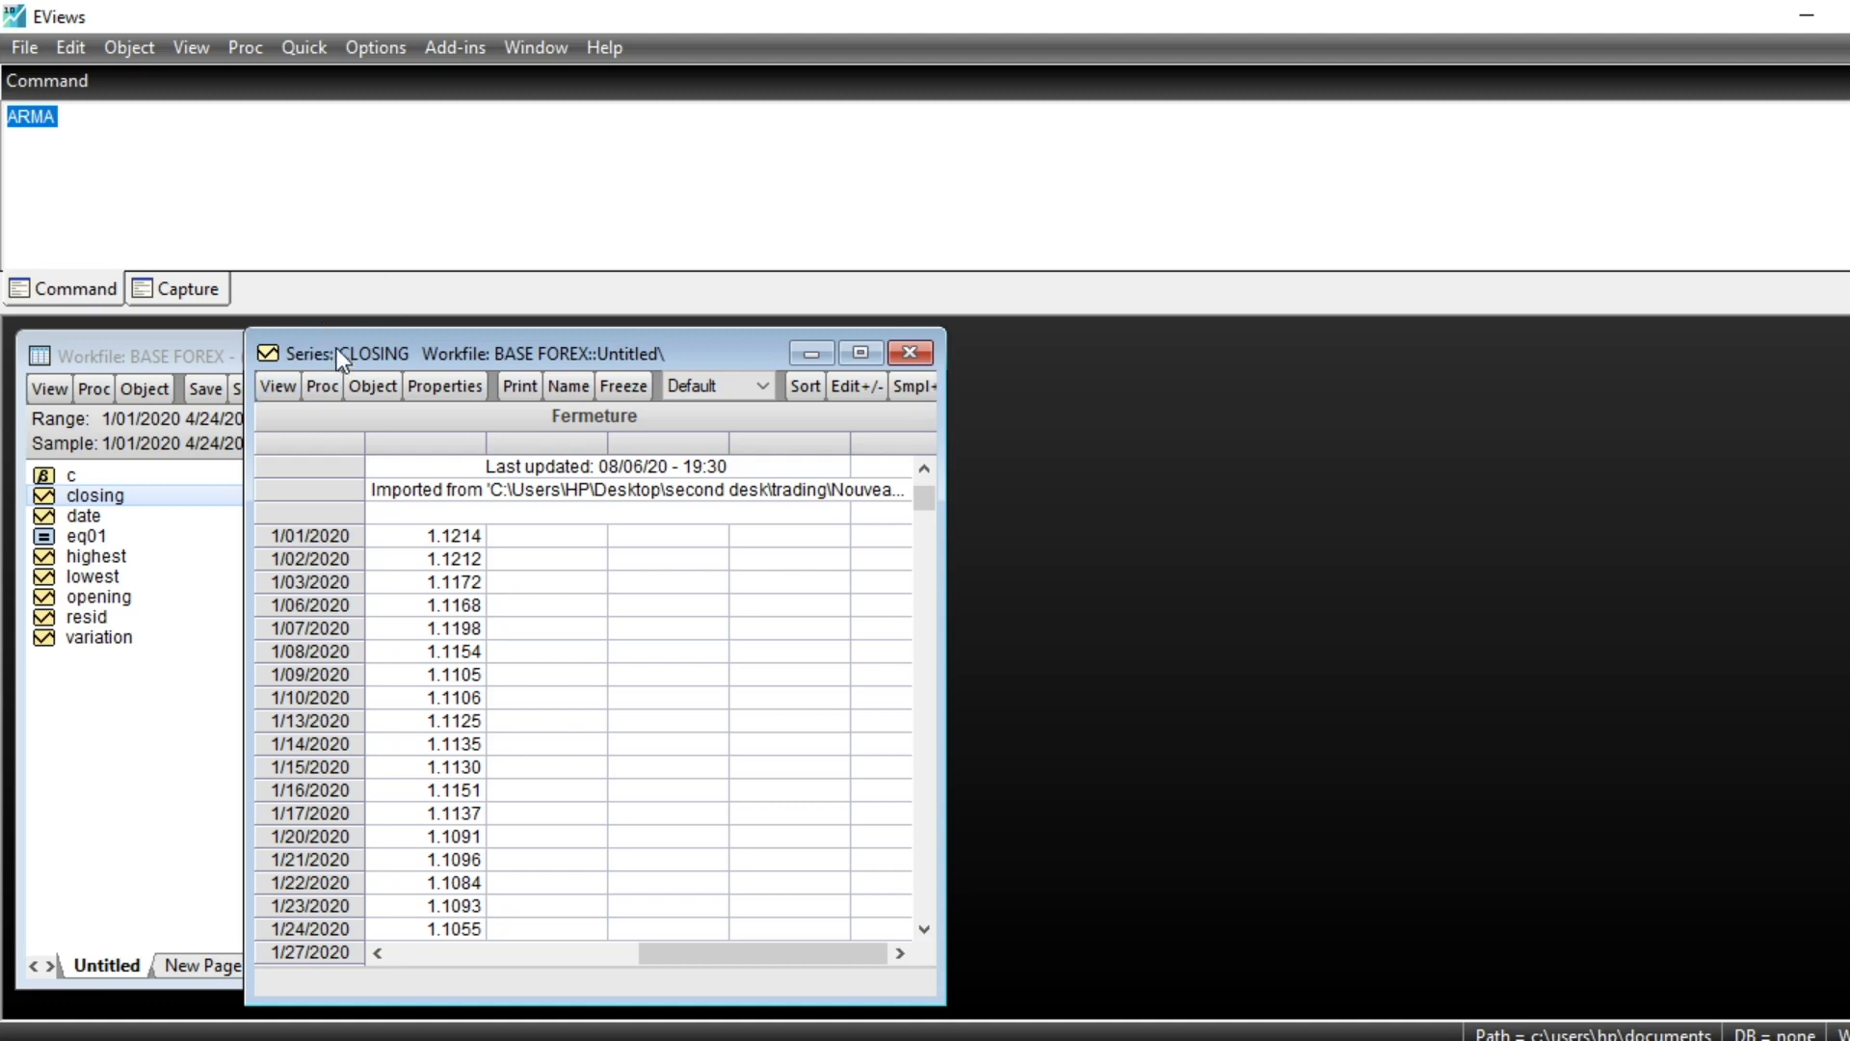
left_click_drag(337, 349, 327, 349)
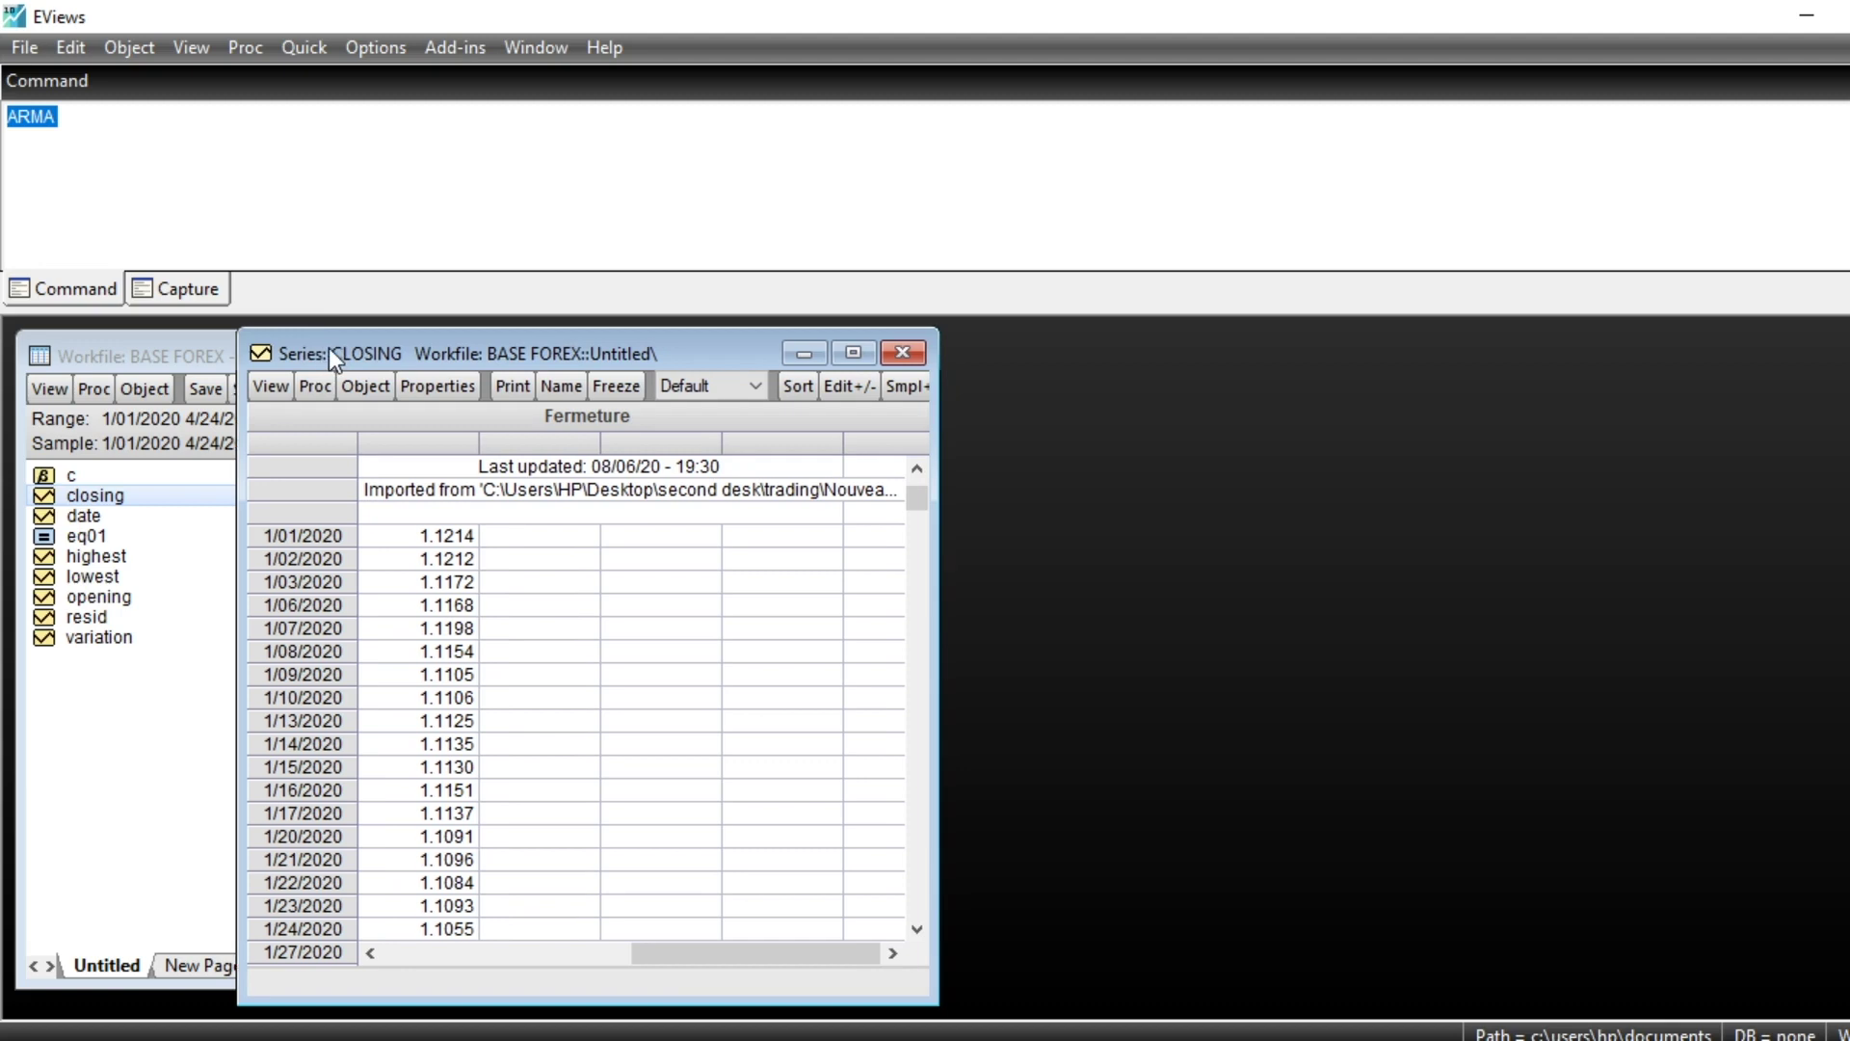
left_click(268, 388)
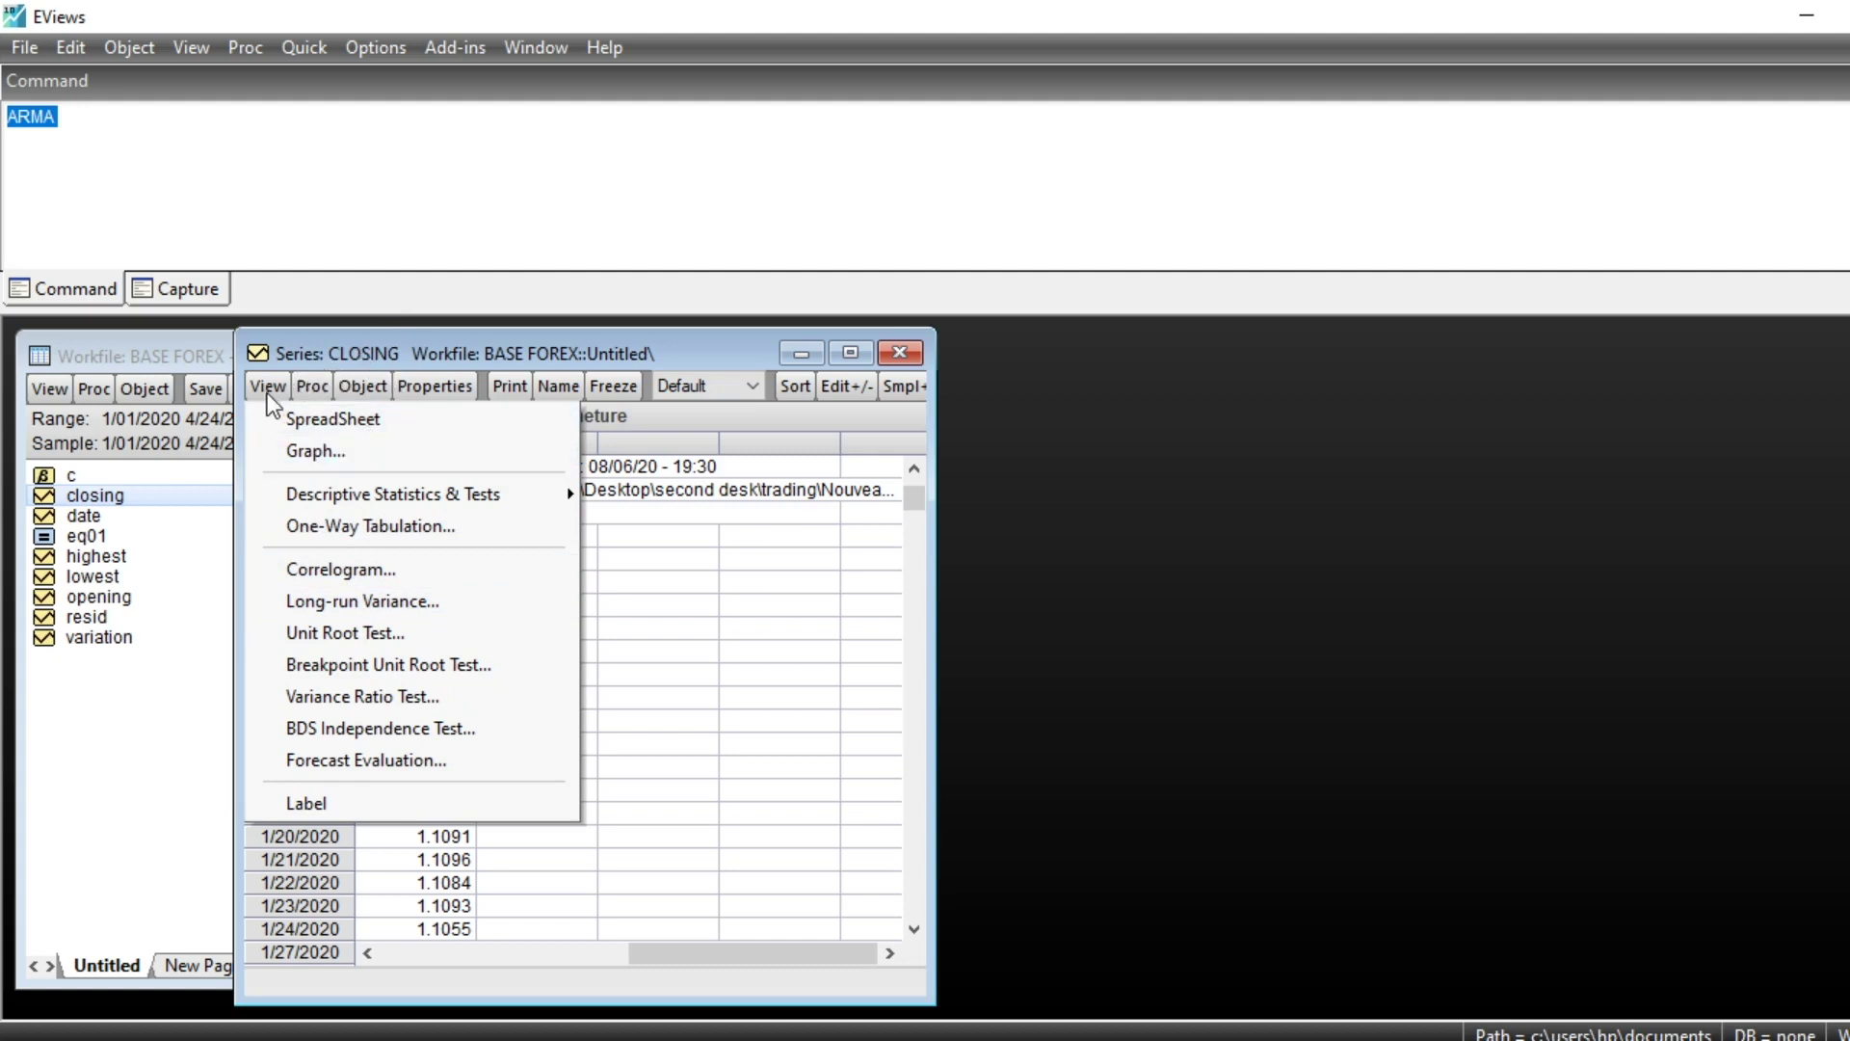
left_click(461, 453)
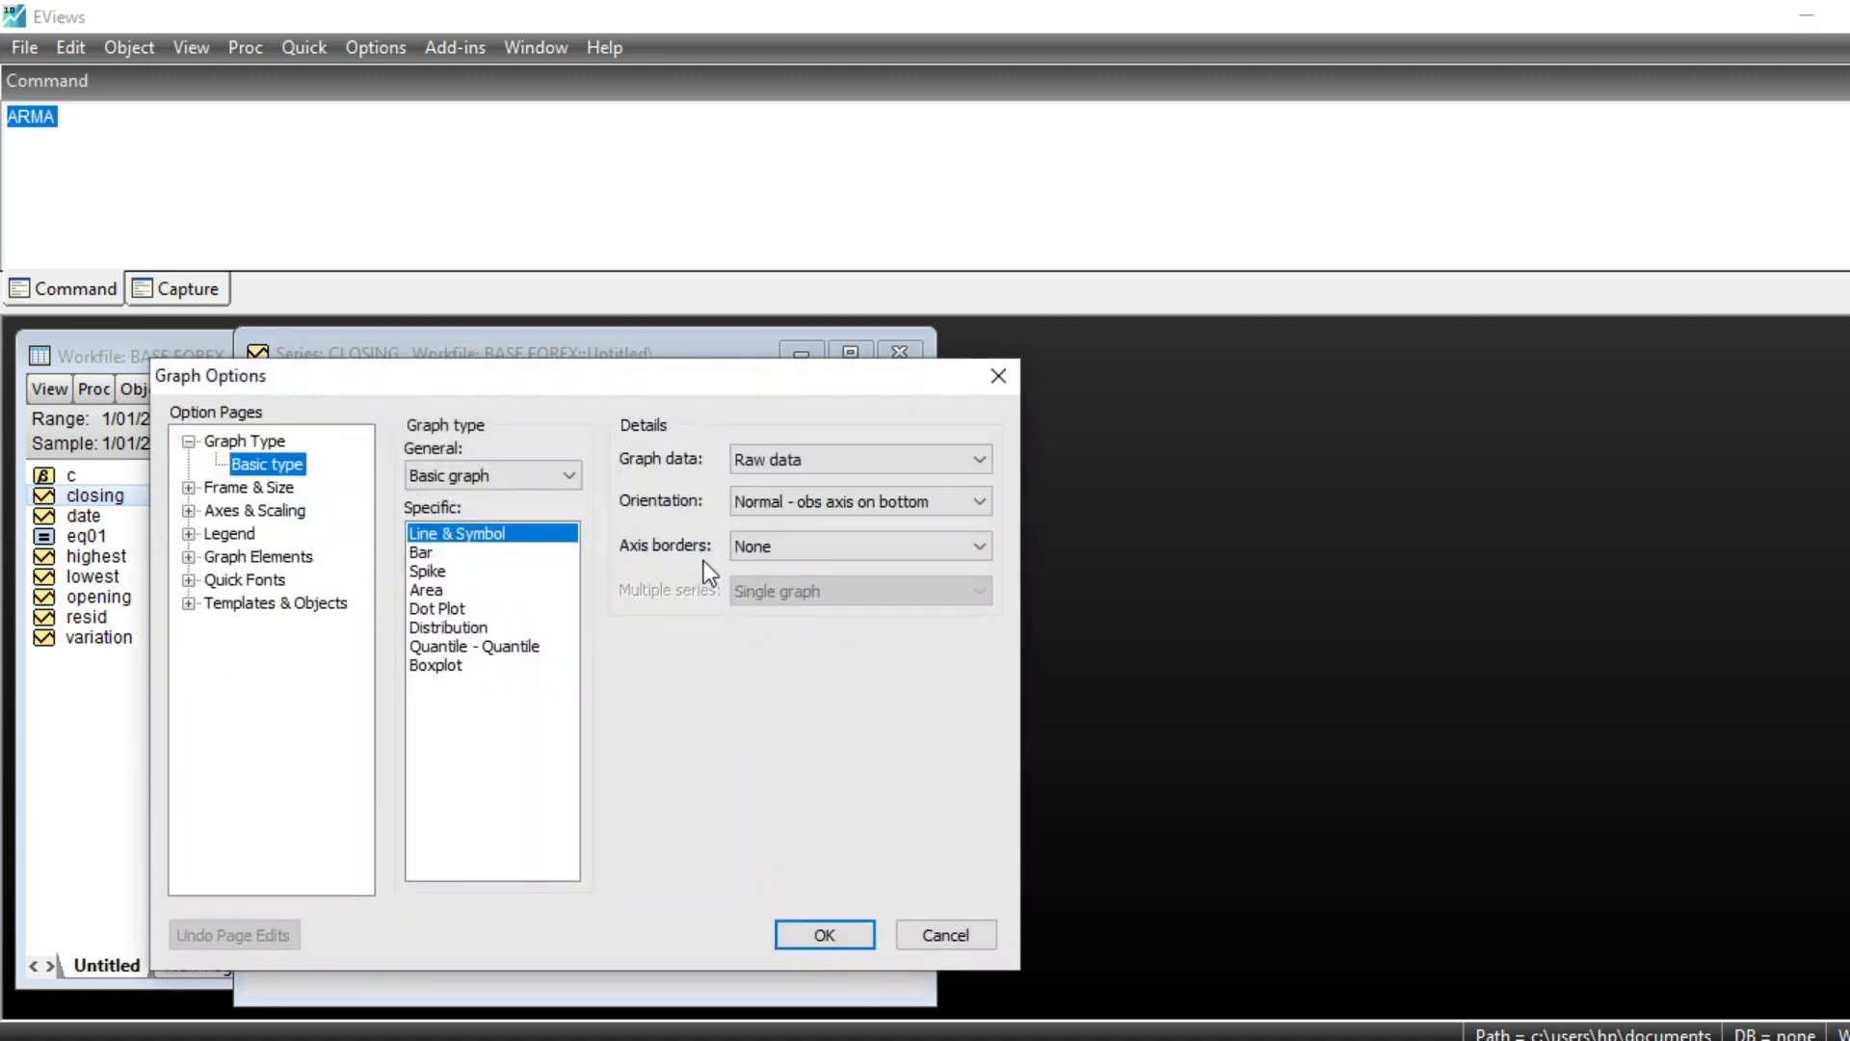
key("Return")
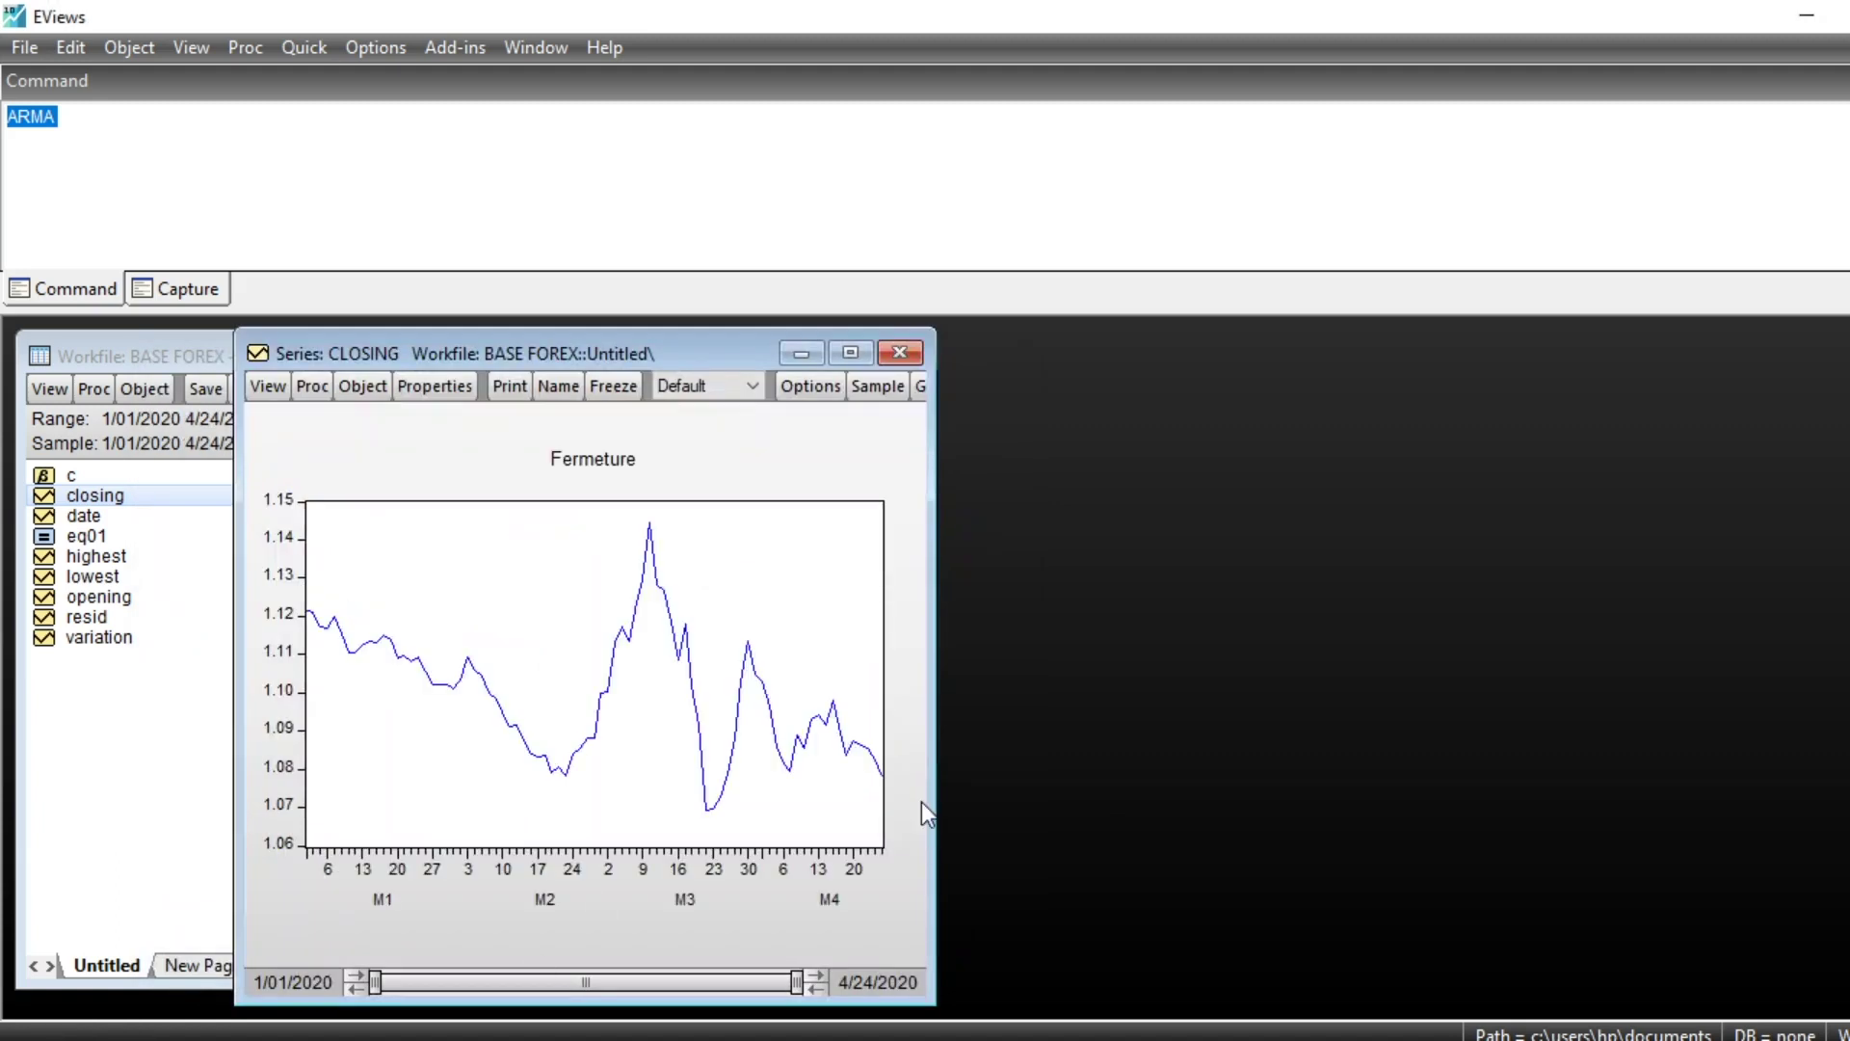
left_click(273, 391)
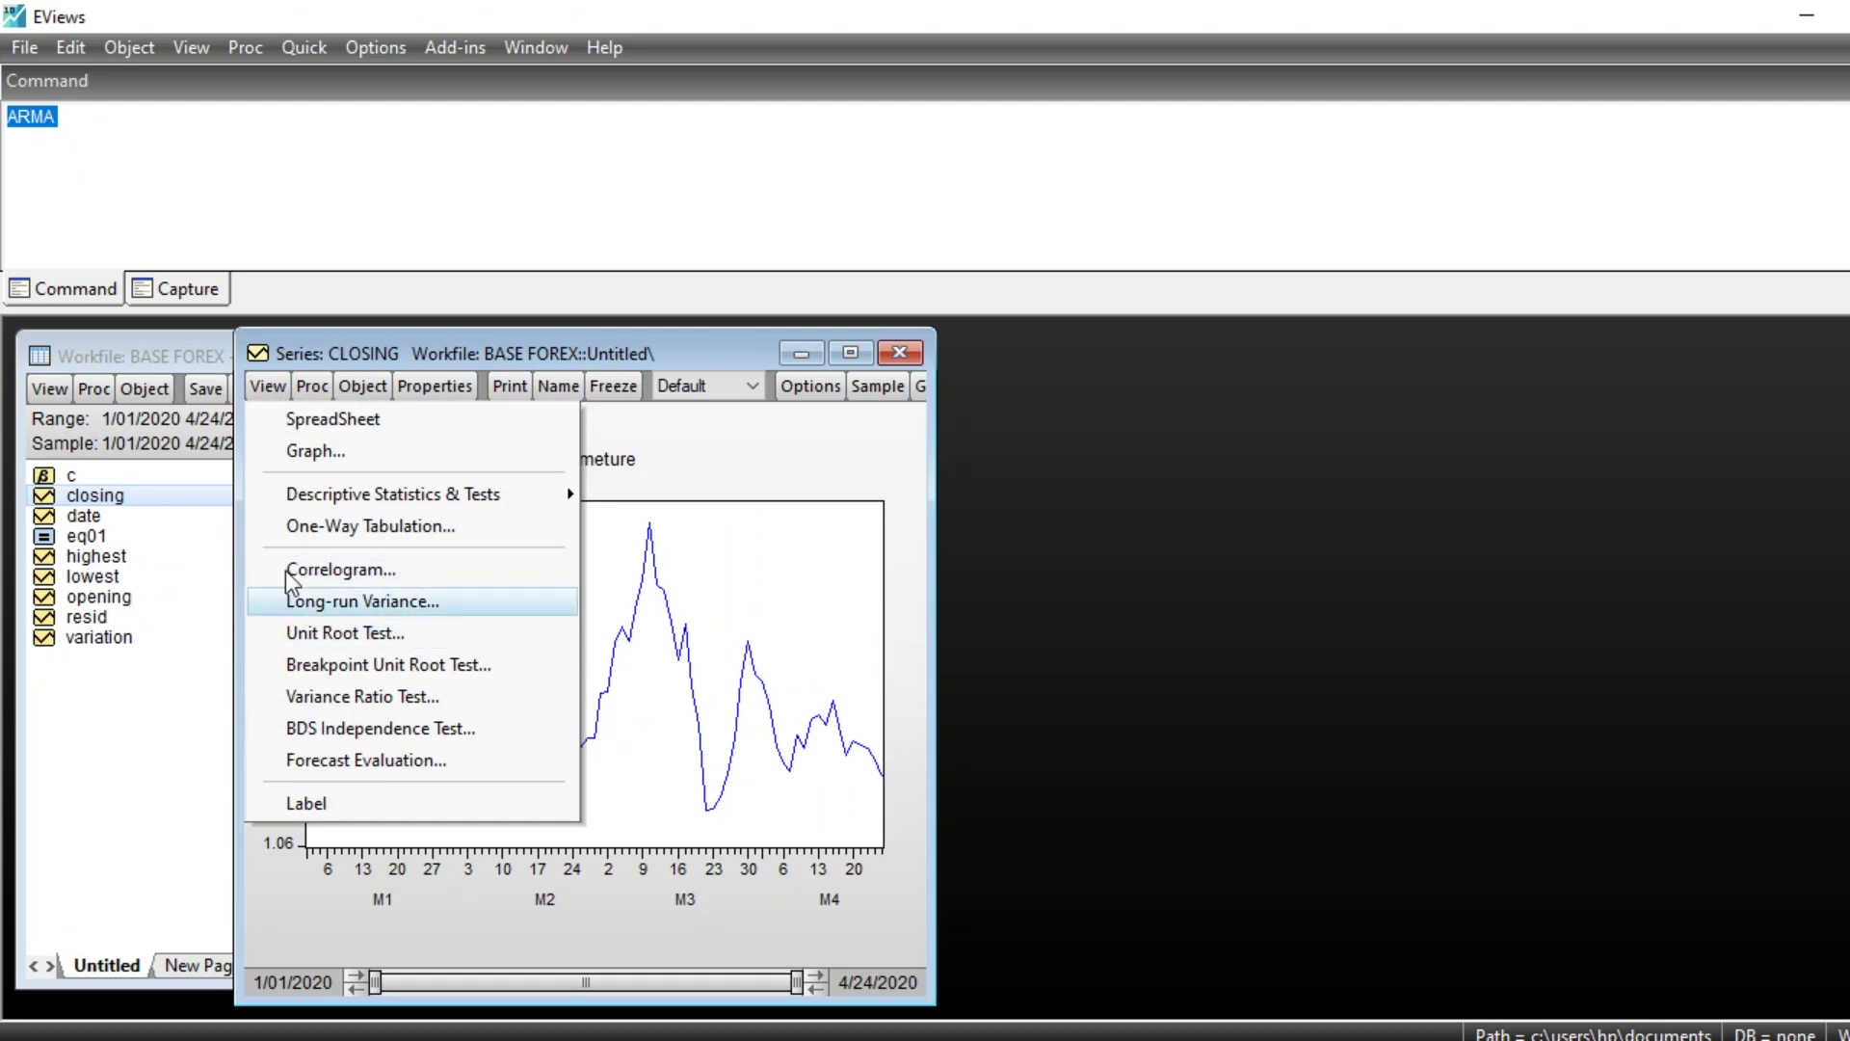
Run an Augmented Dickey-Fuller unit root test on closing at level with intercept
left_click(360, 633)
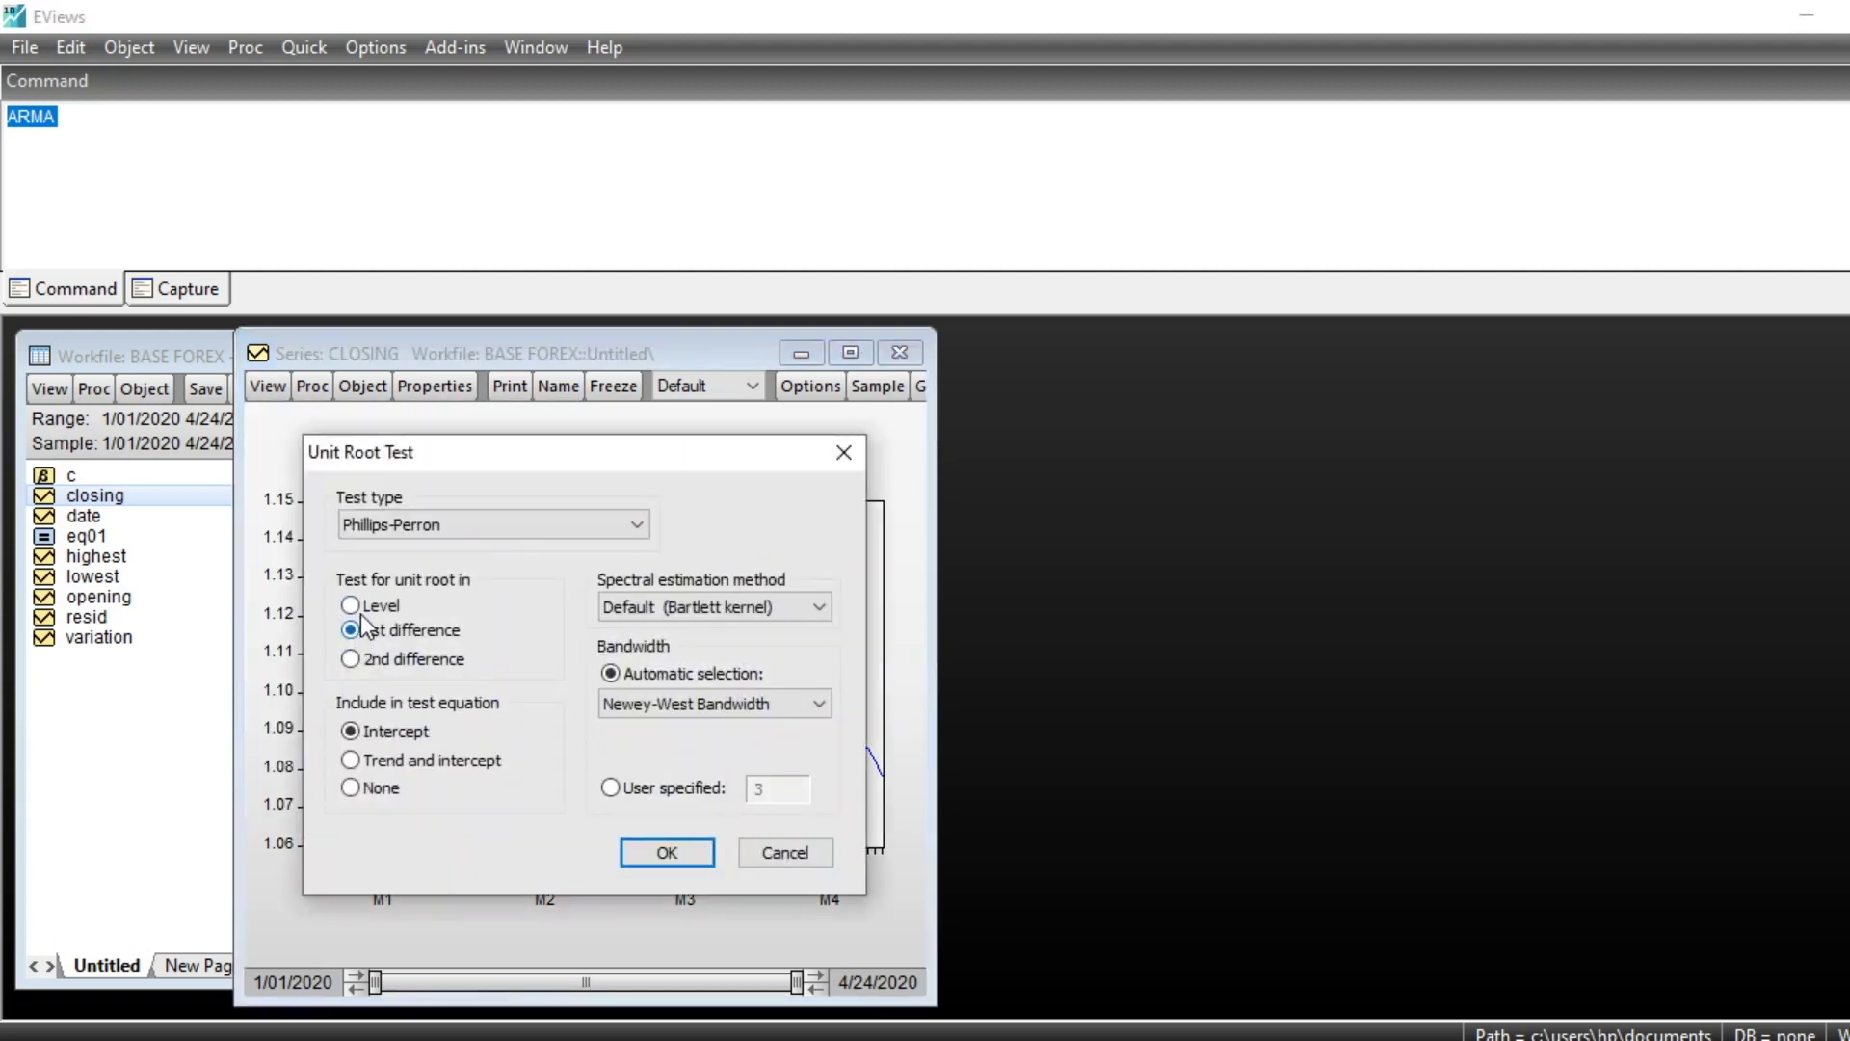
left_click(632, 523)
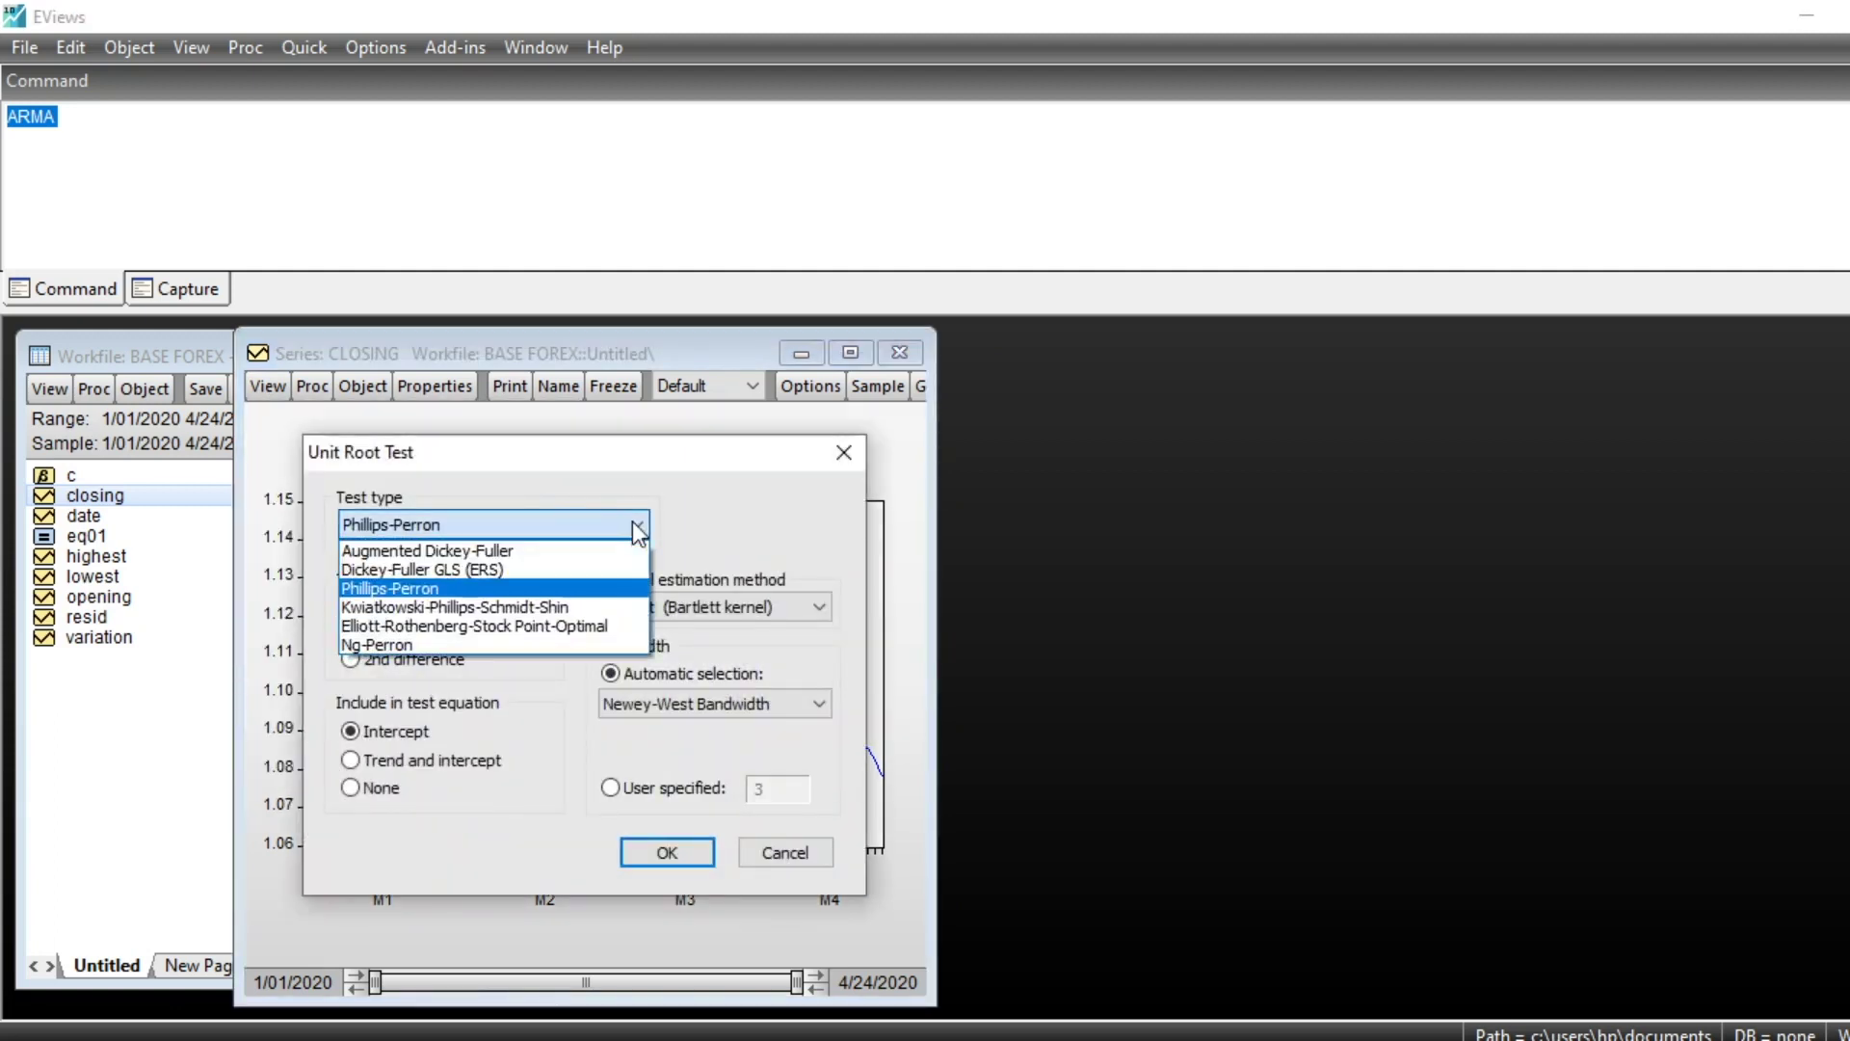
left_click(409, 544)
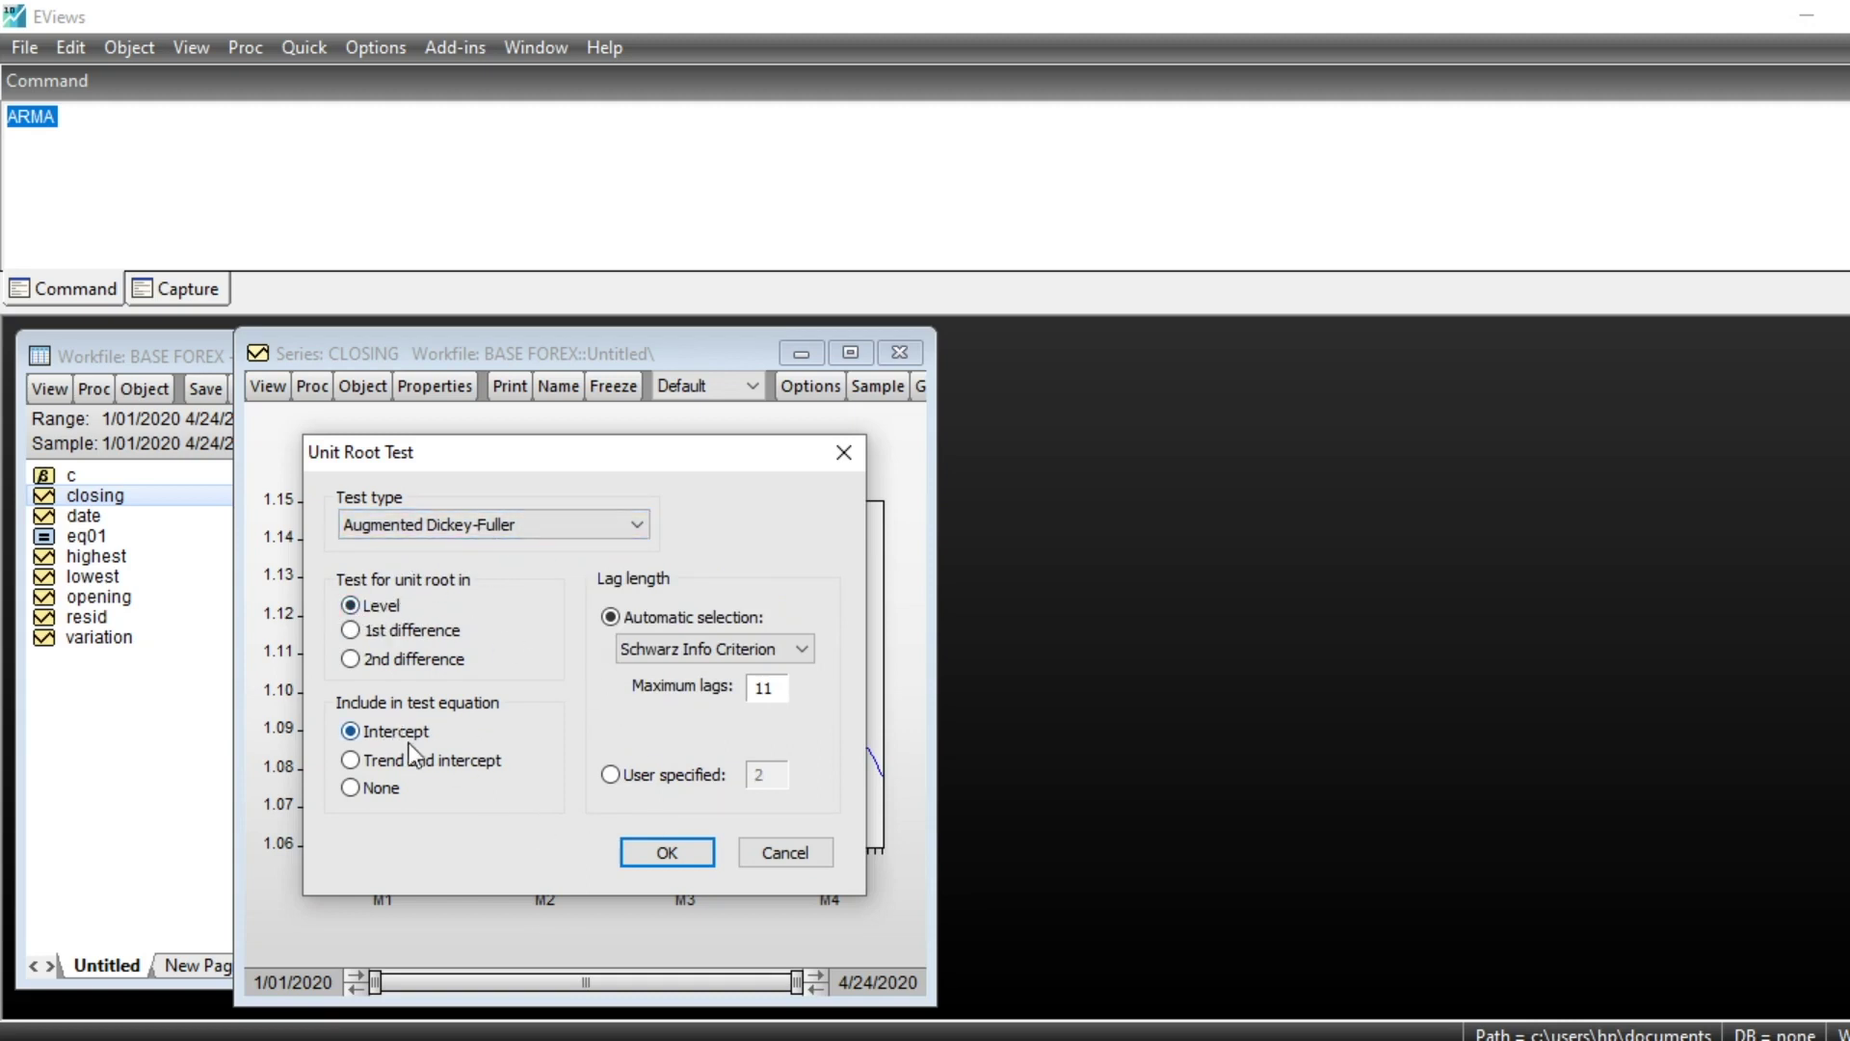
left_click(667, 854)
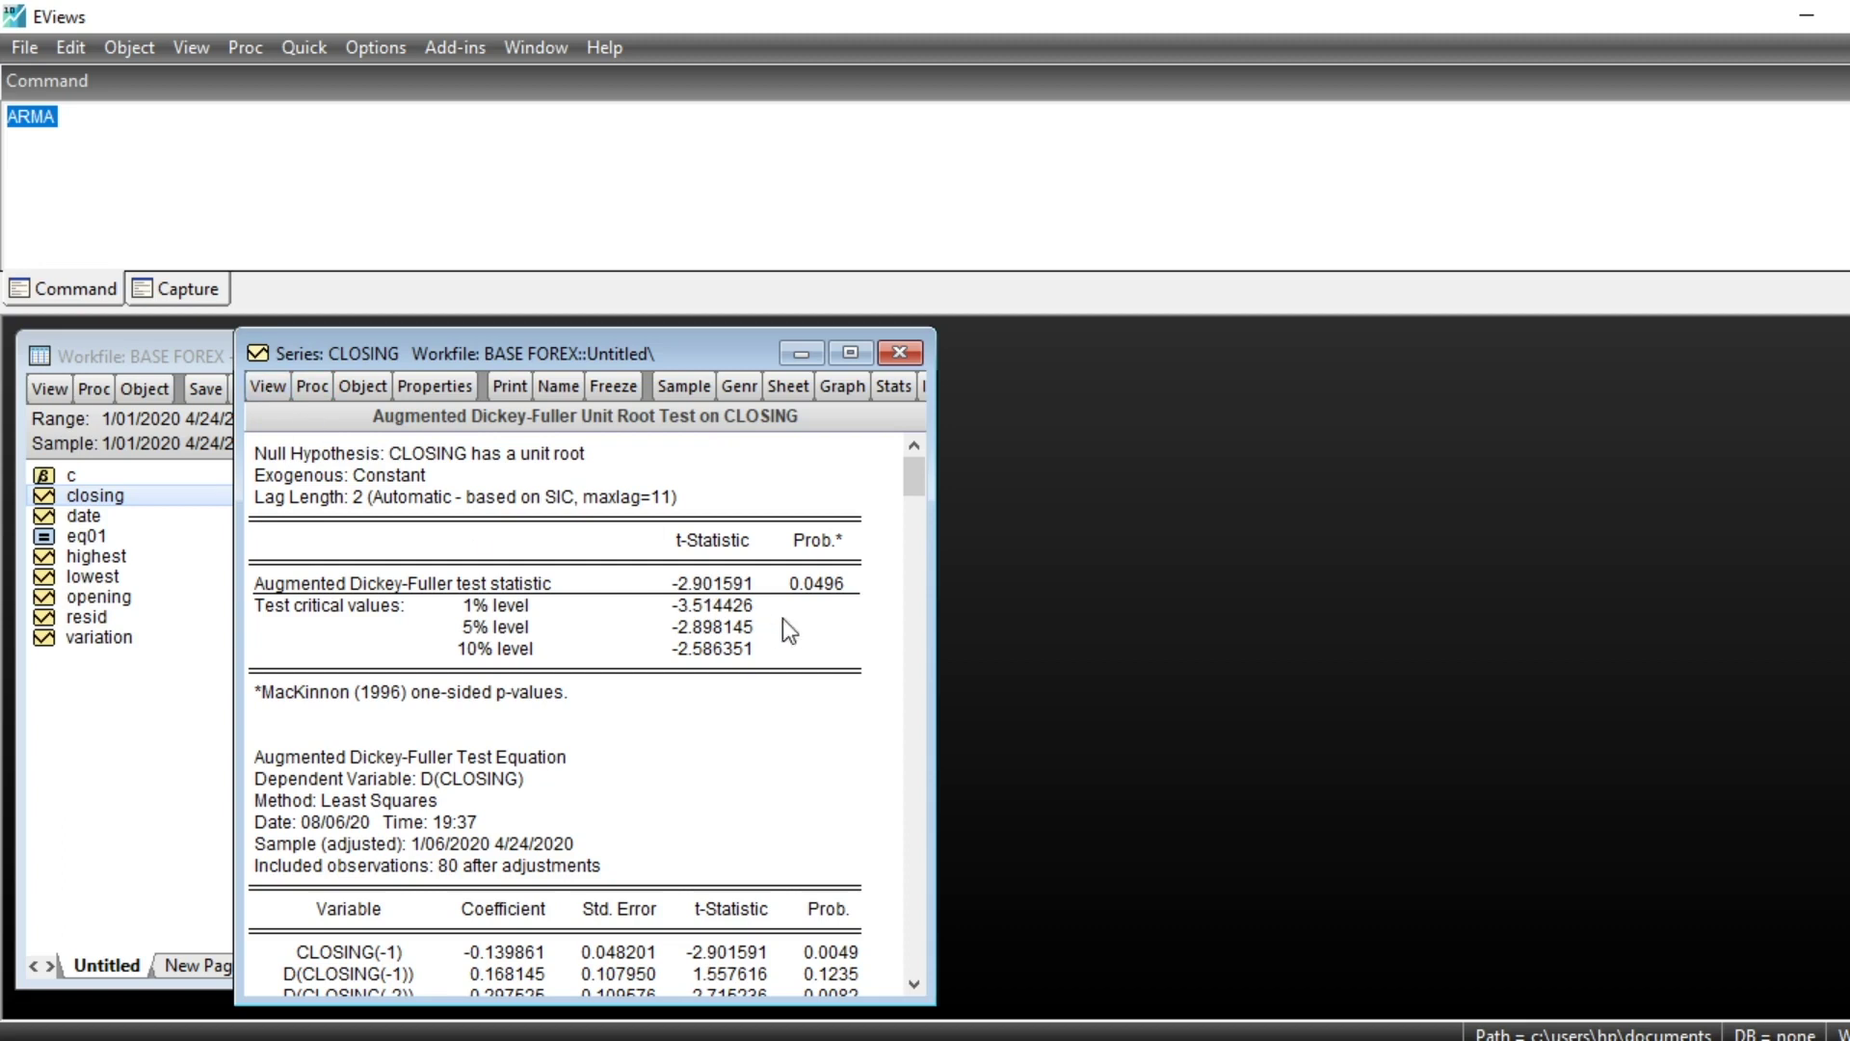
Run a Phillips-Perron unit root test on closing (adjusted t-statistic -2.380858, p 0.1503)
left_click(269, 396)
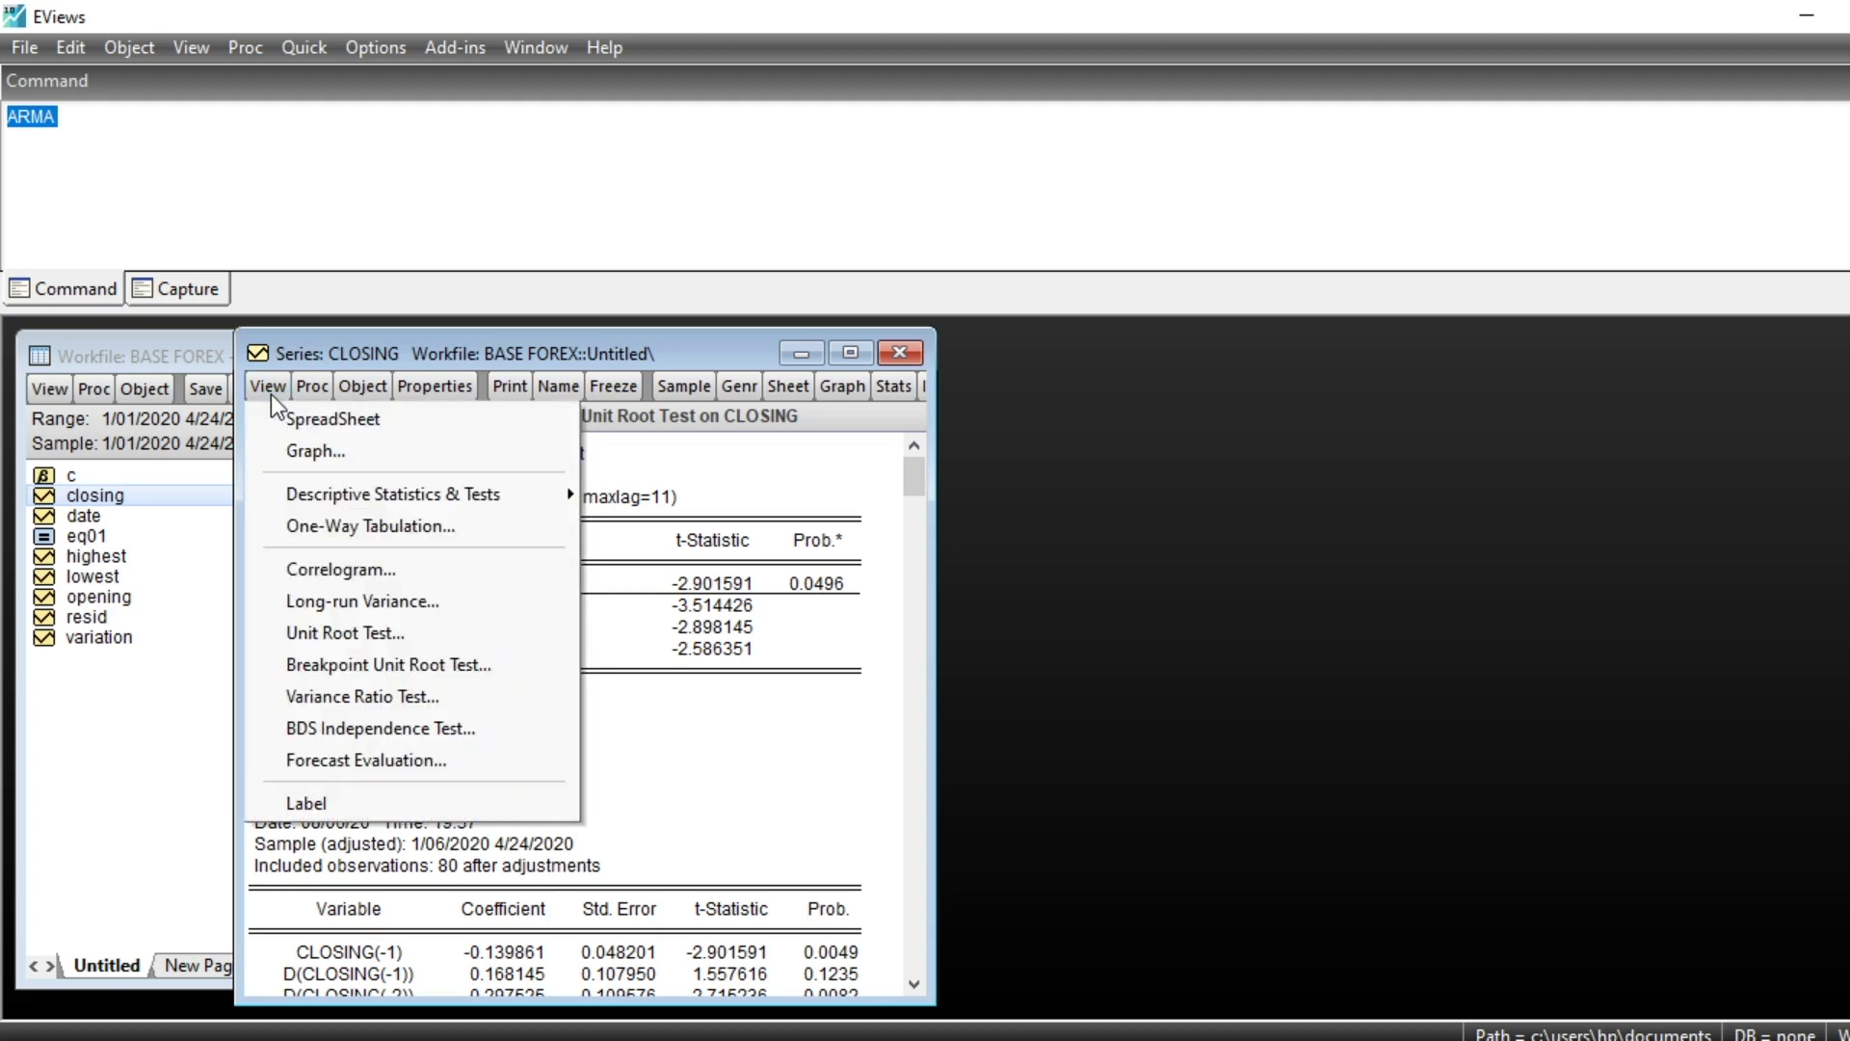
left_click(362, 634)
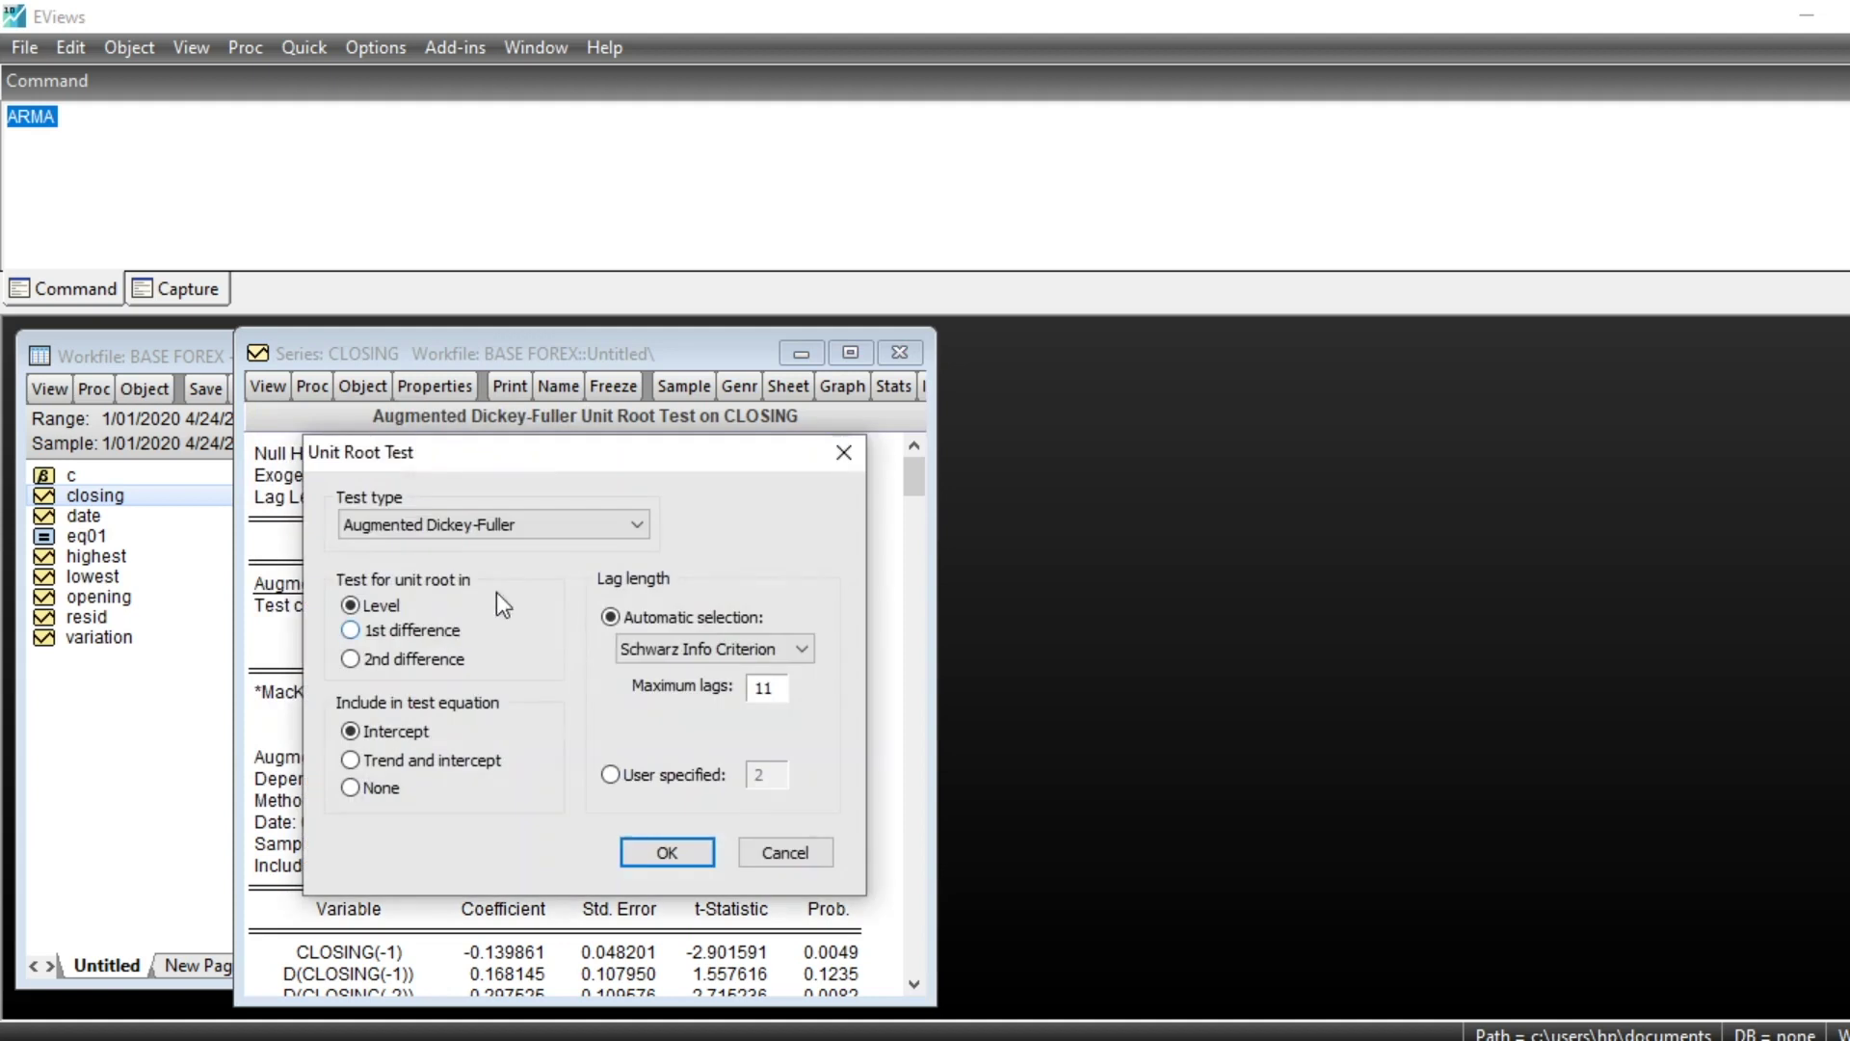
left_click(632, 526)
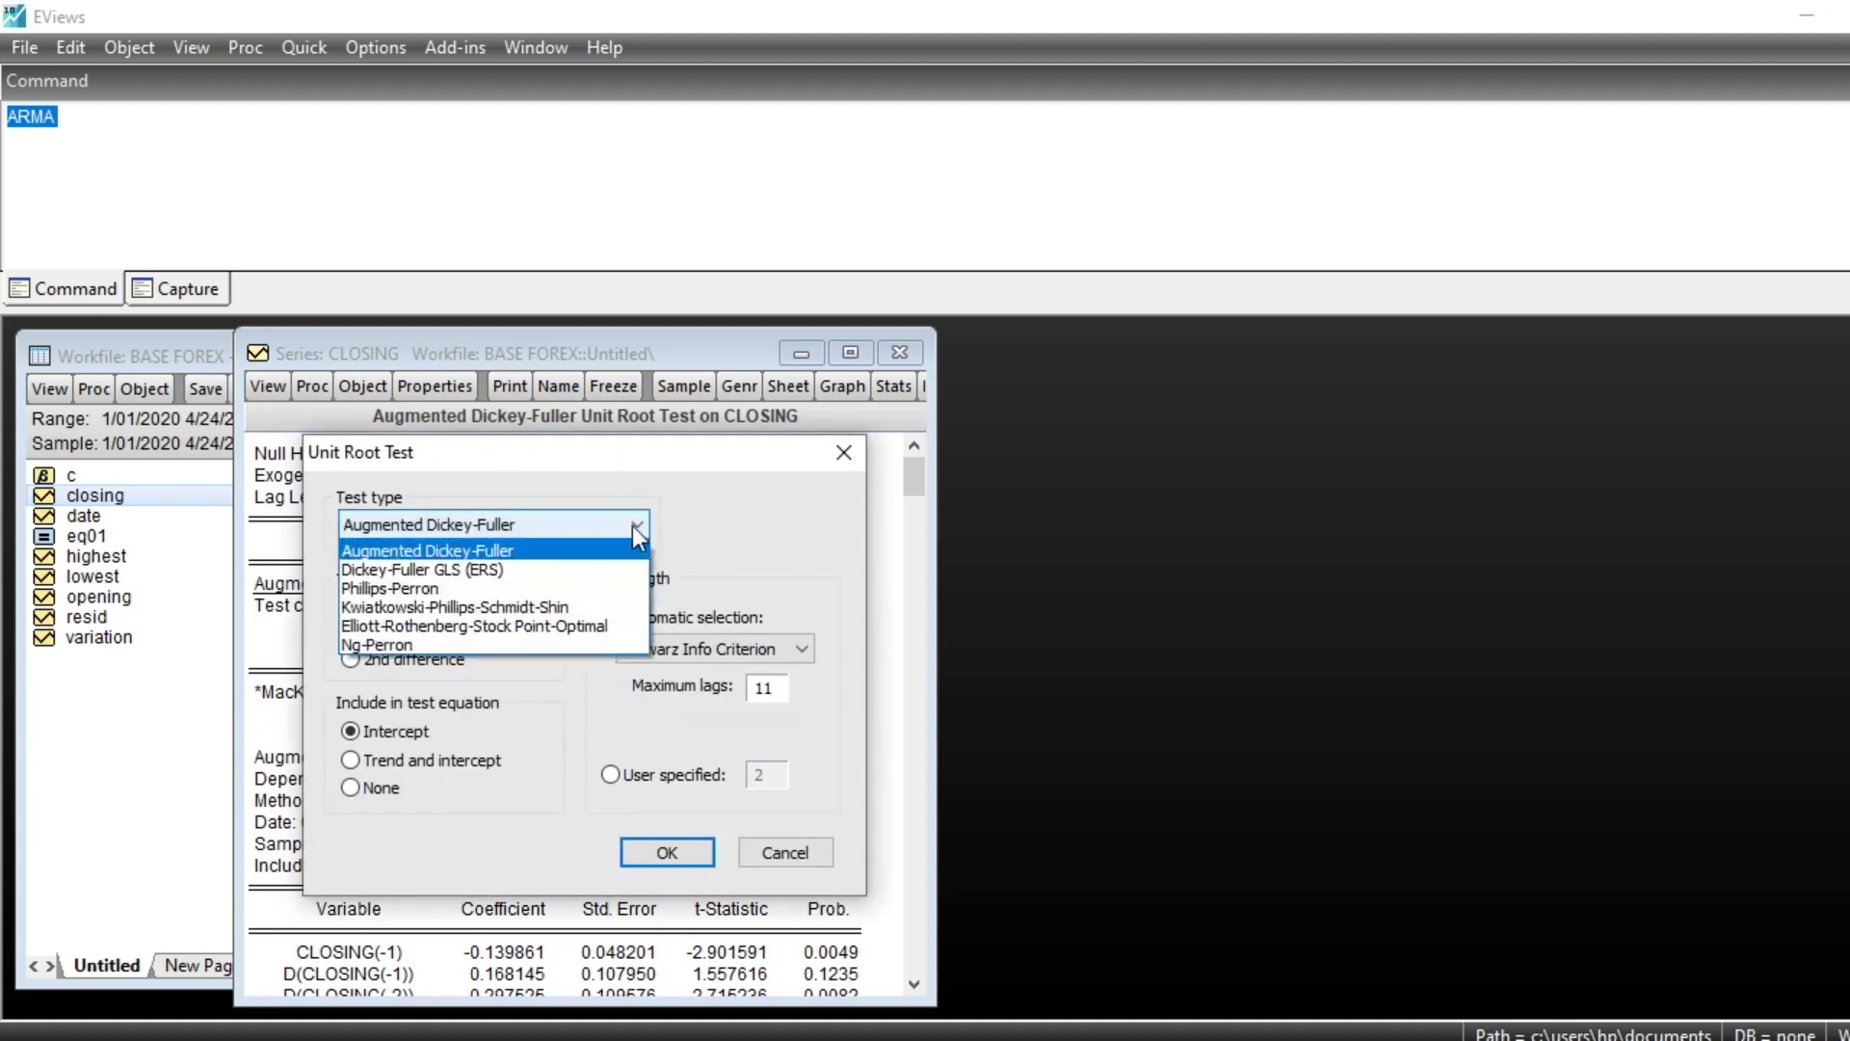
left_click(413, 589)
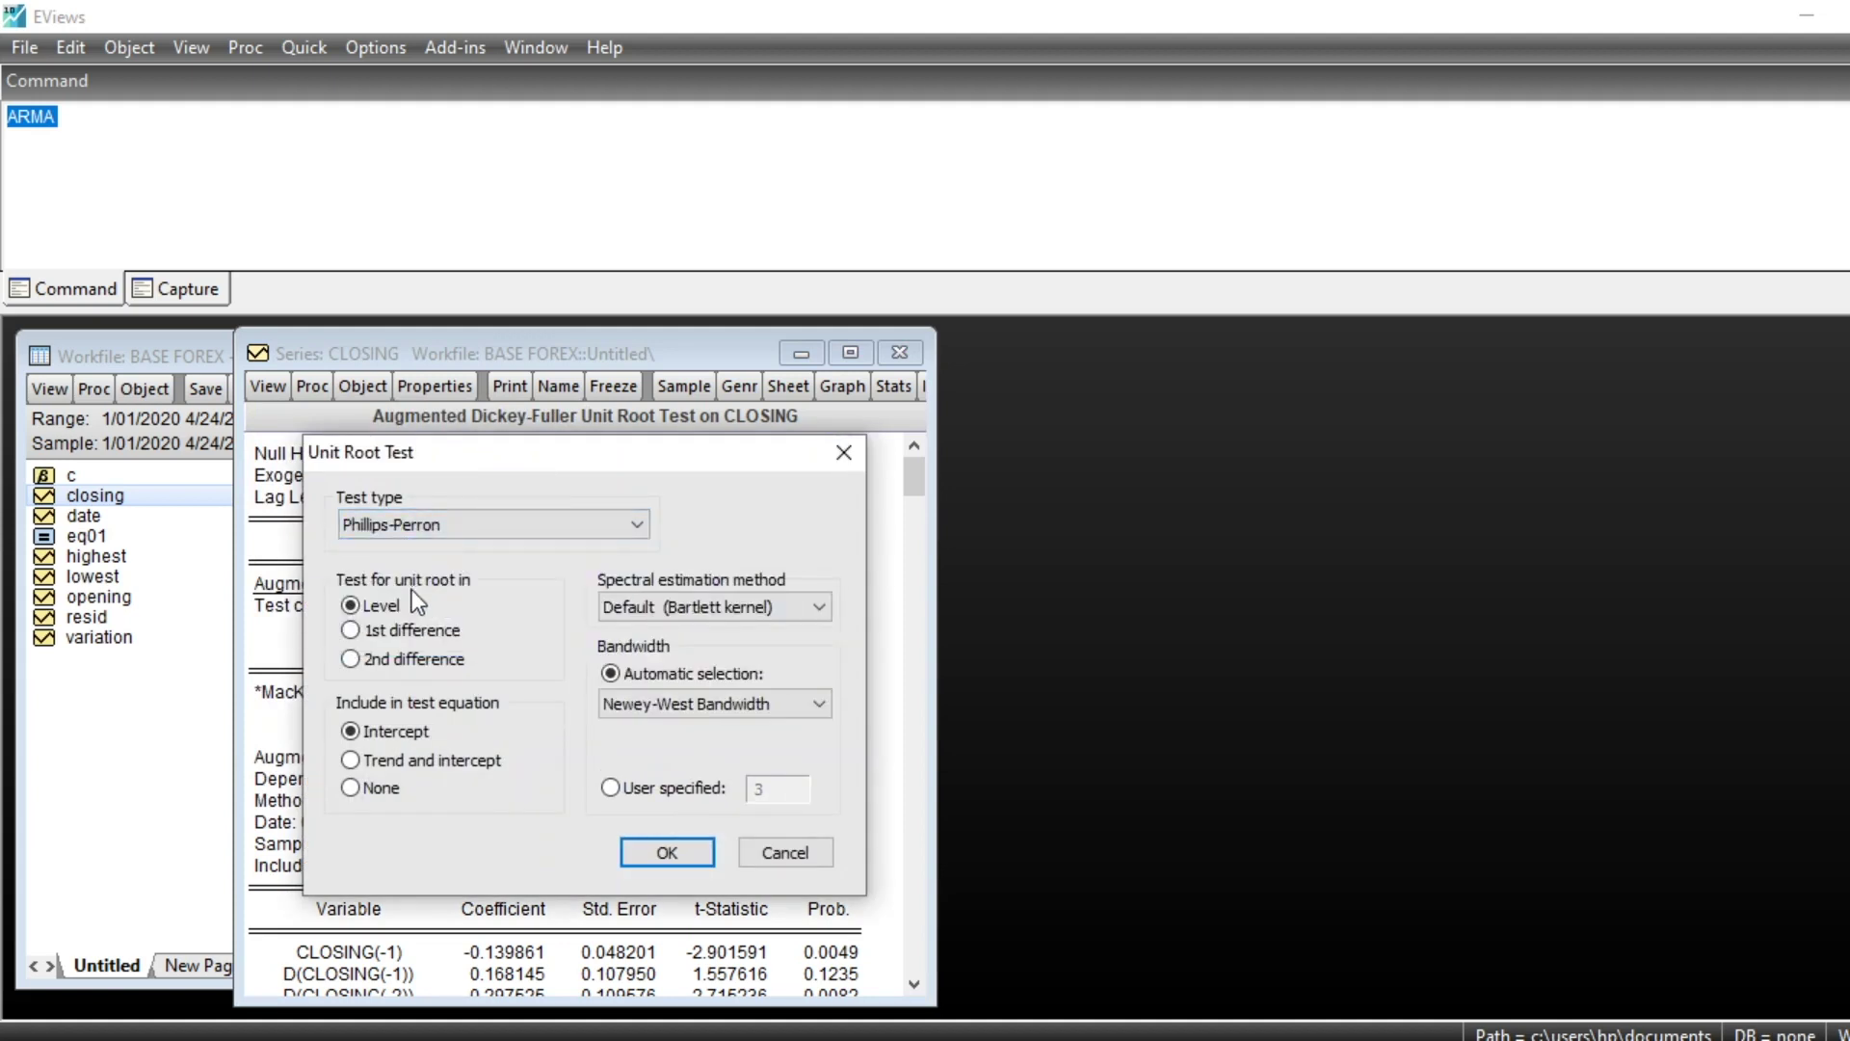
left_click(669, 852)
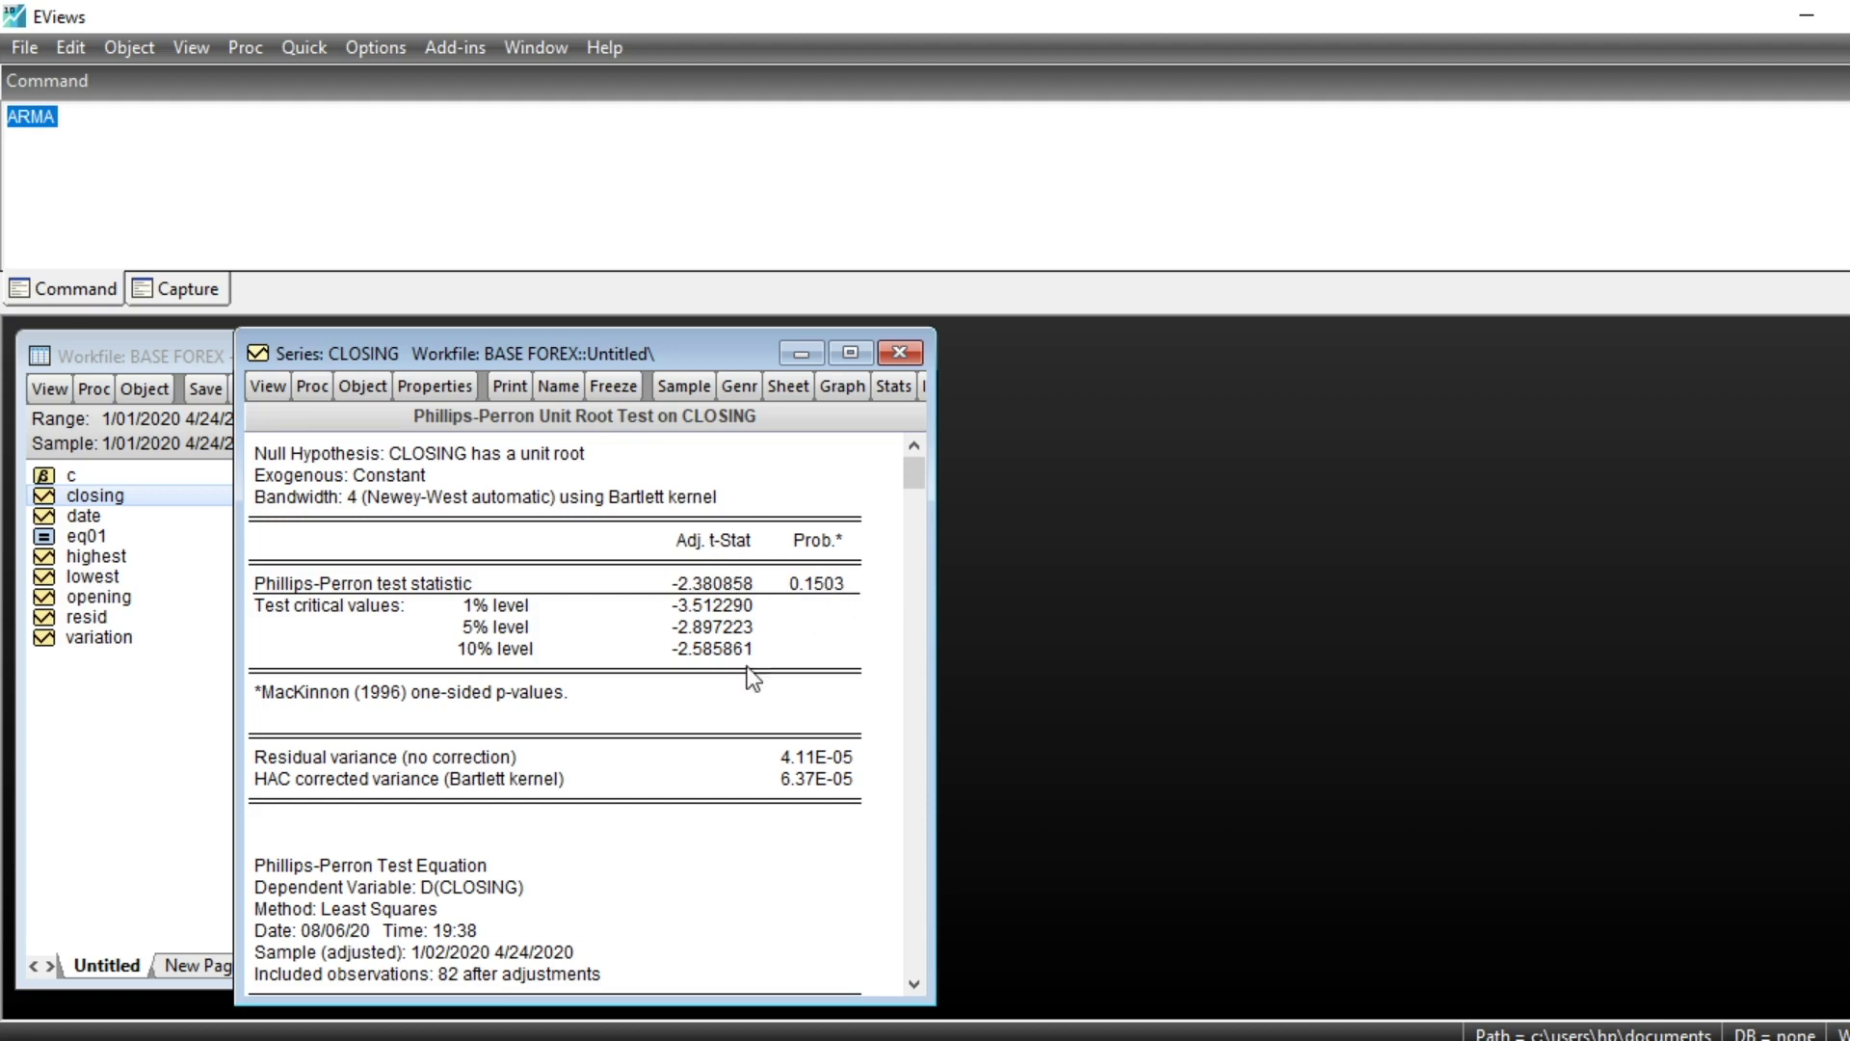
Run a KPSS unit root test on closing (LM statistic 0.380748)
left_click(258, 385)
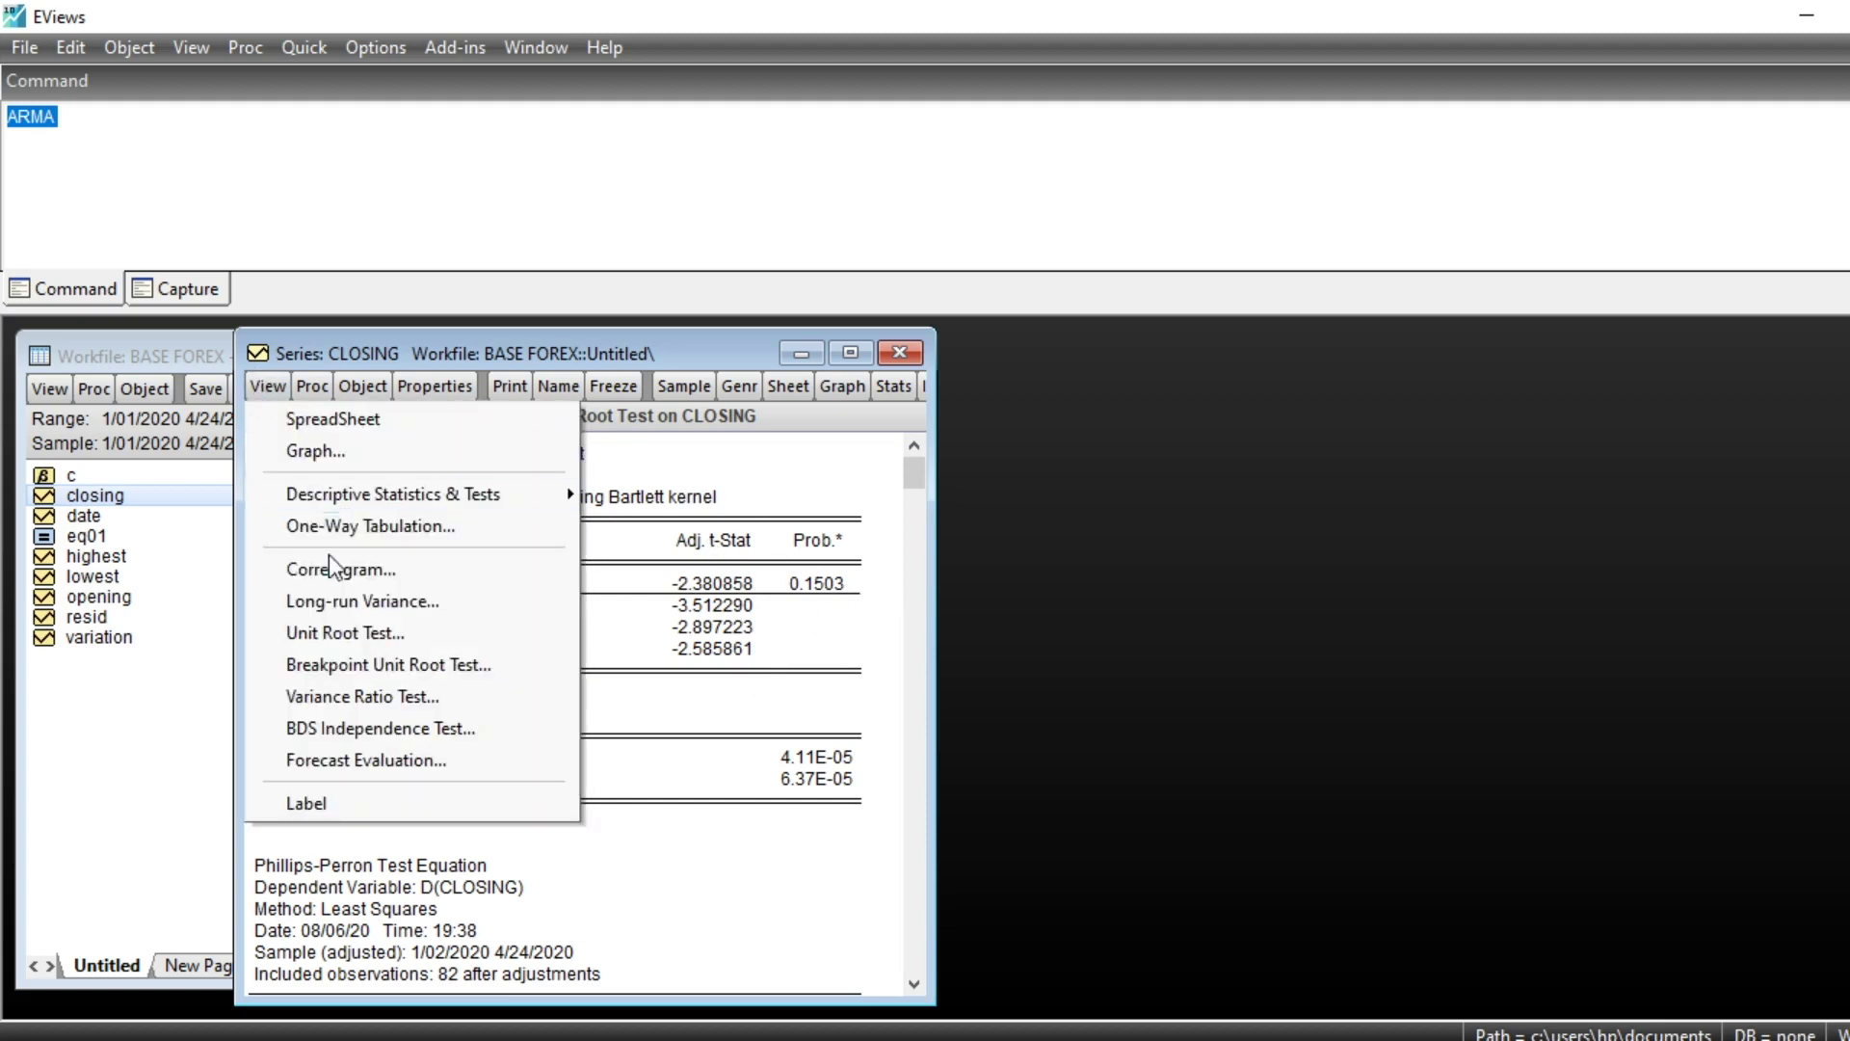
left_click(344, 627)
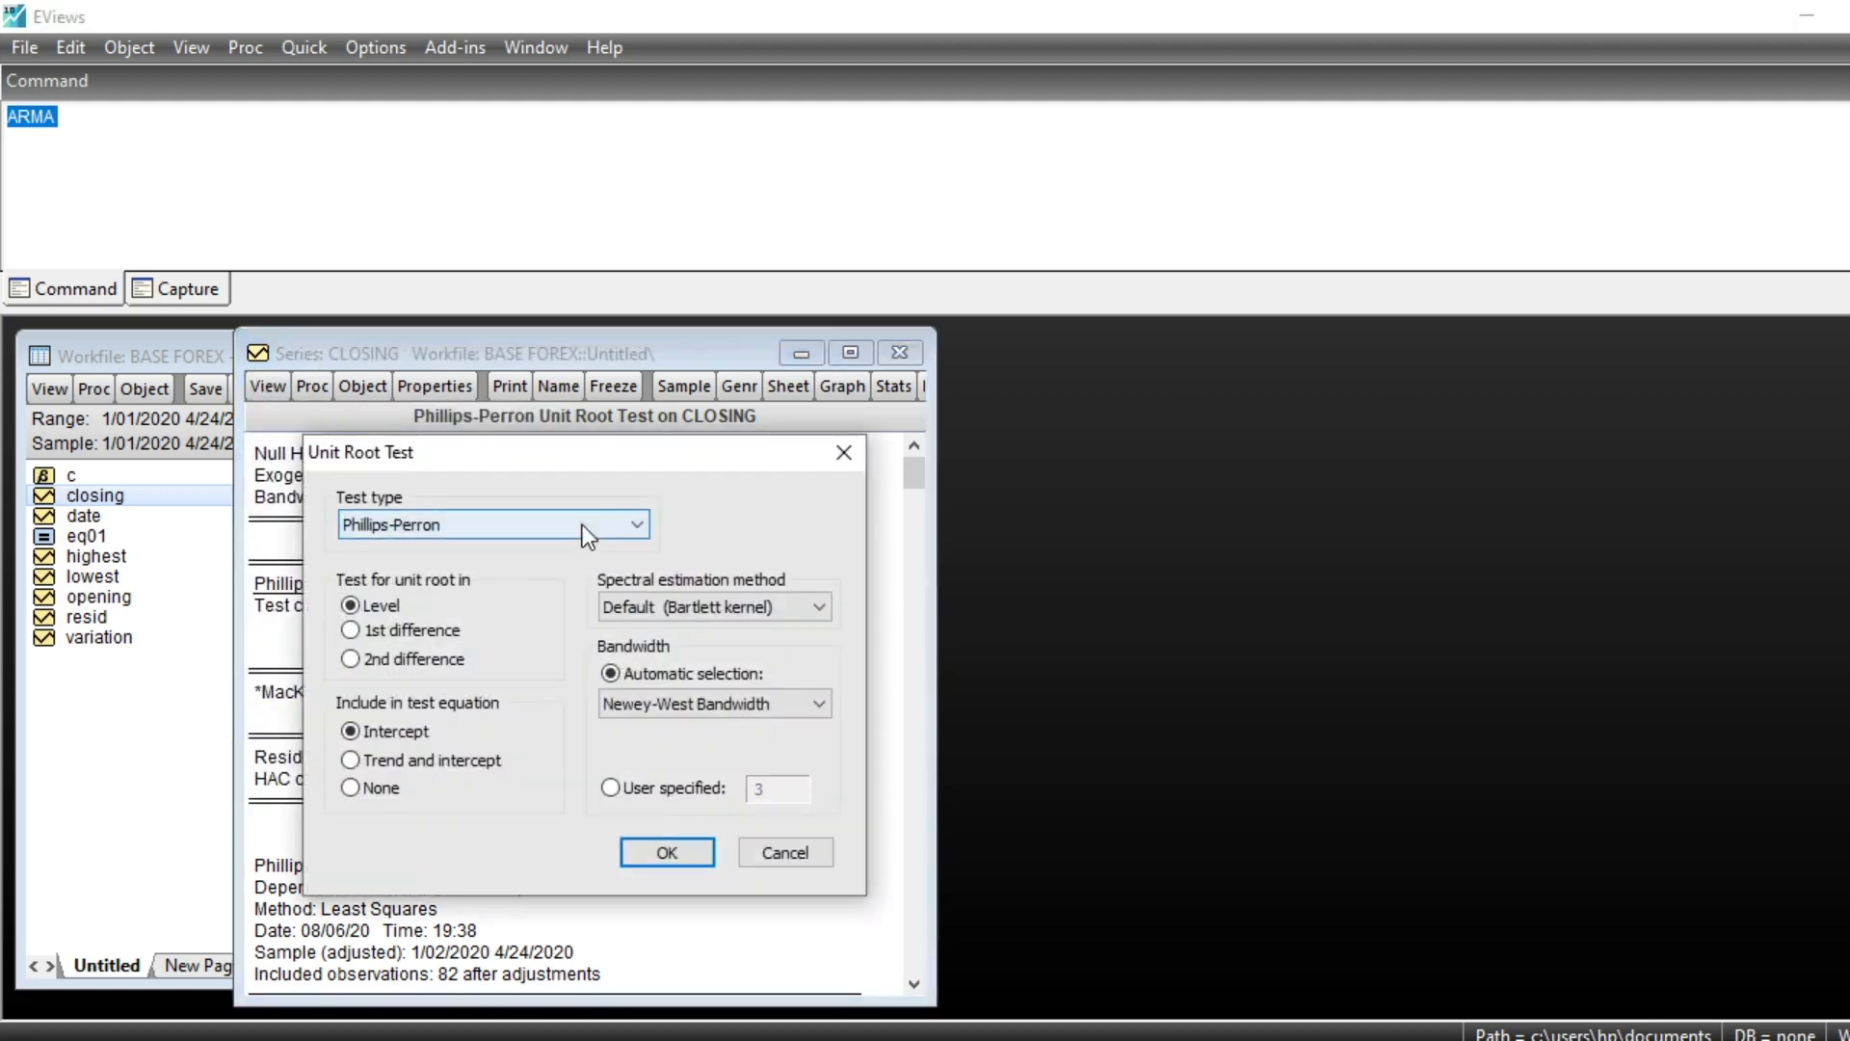
left_click(621, 524)
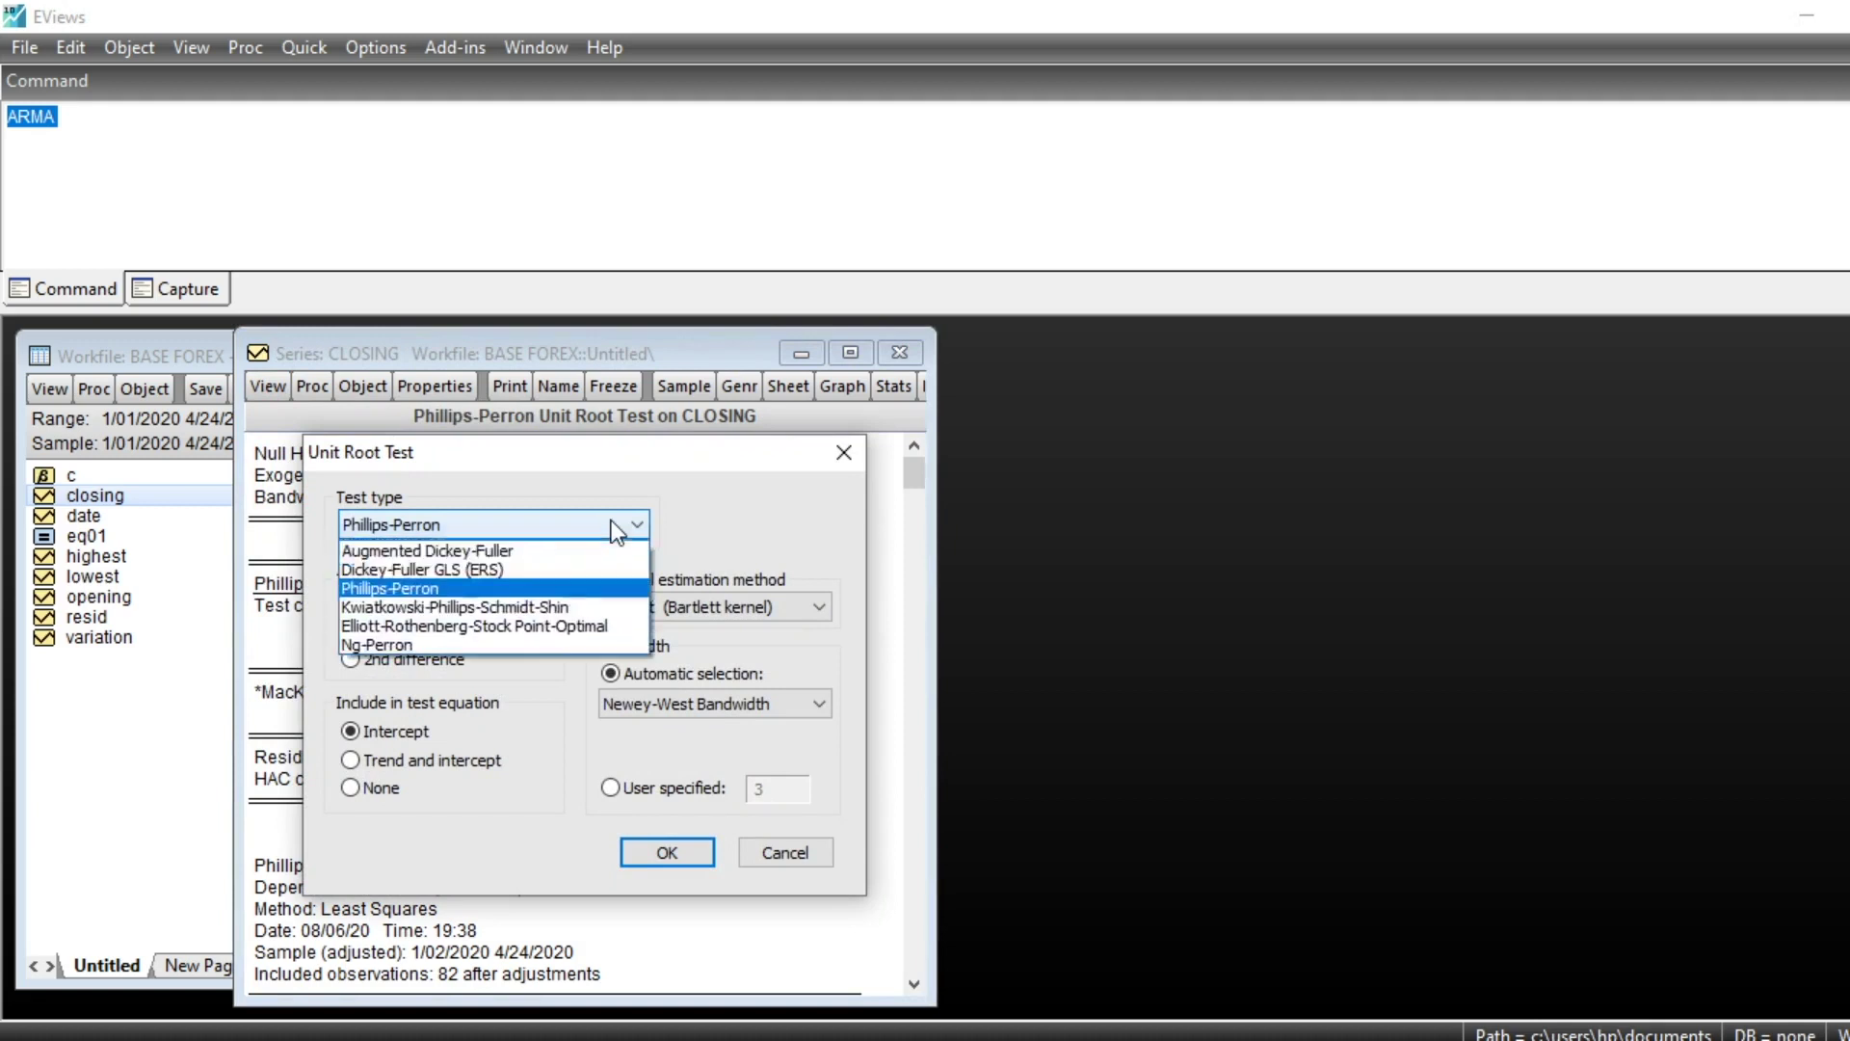
left_click(464, 610)
left_click(638, 848)
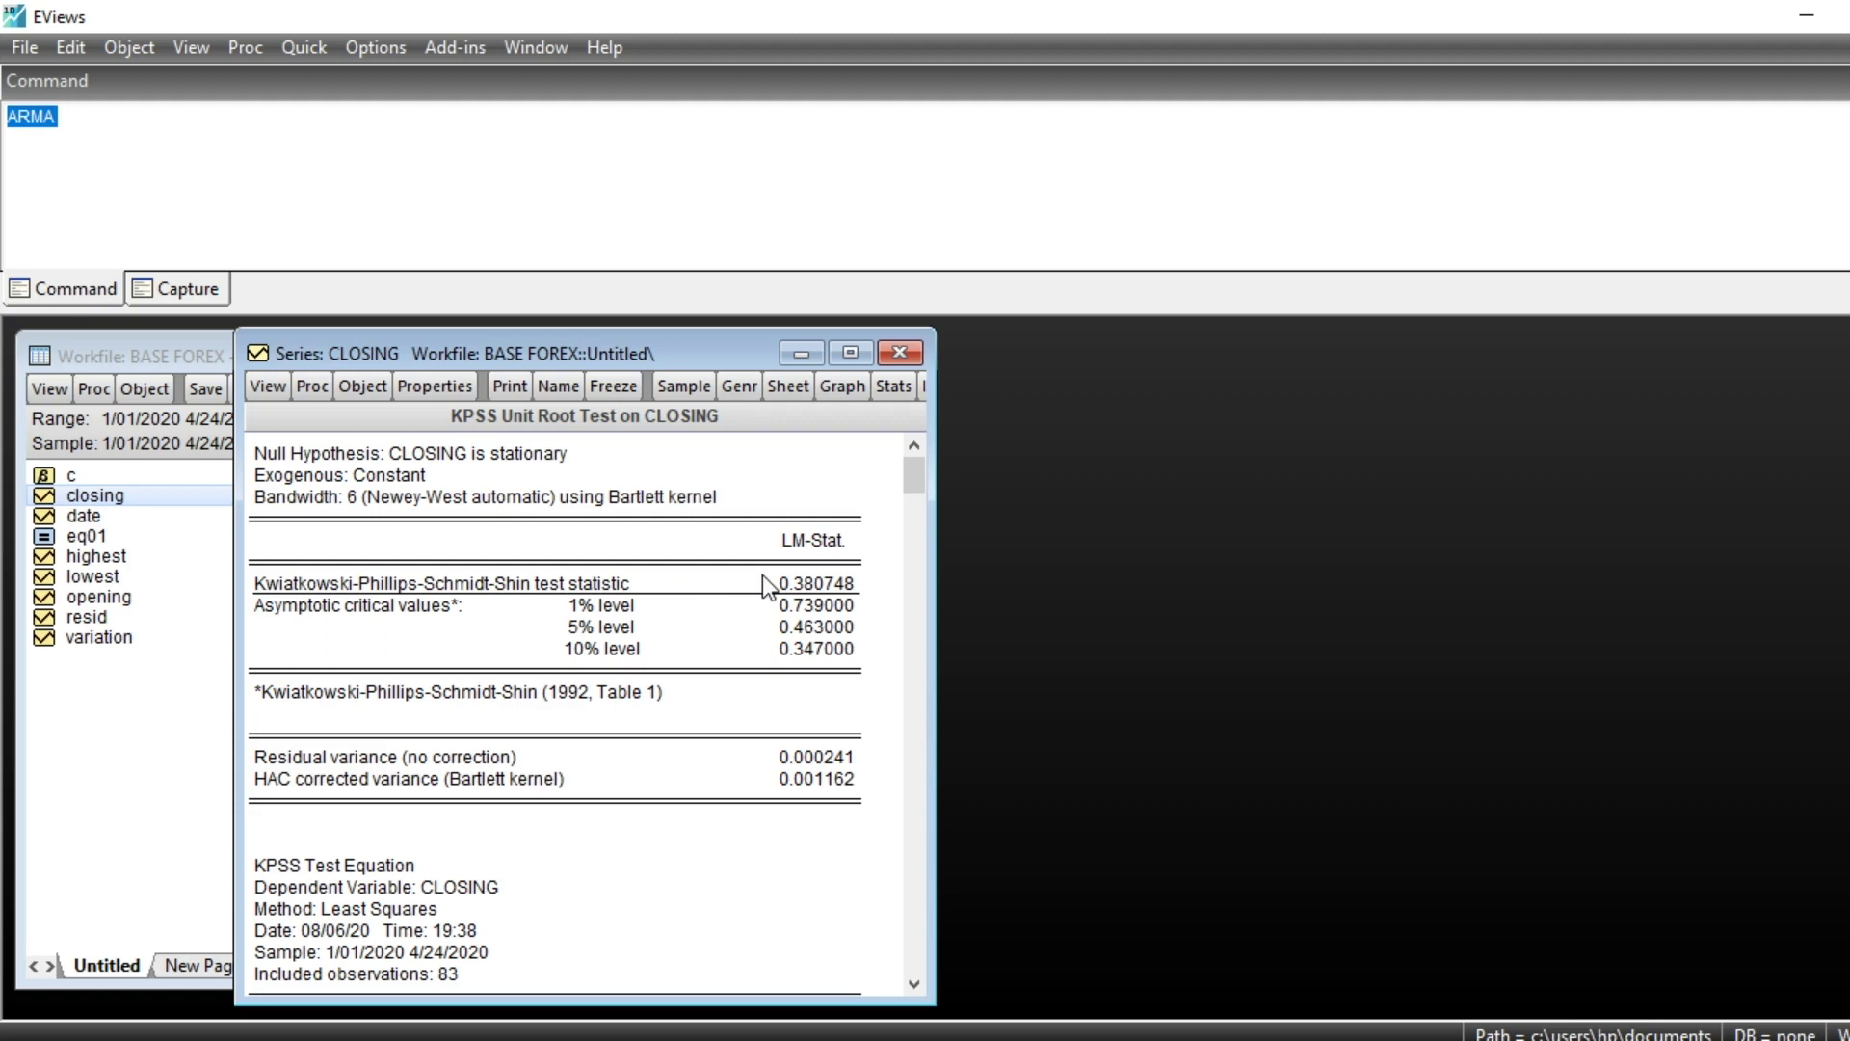
Rerun the Augmented Dickey-Fuller unit root test on closing
left_click(277, 395)
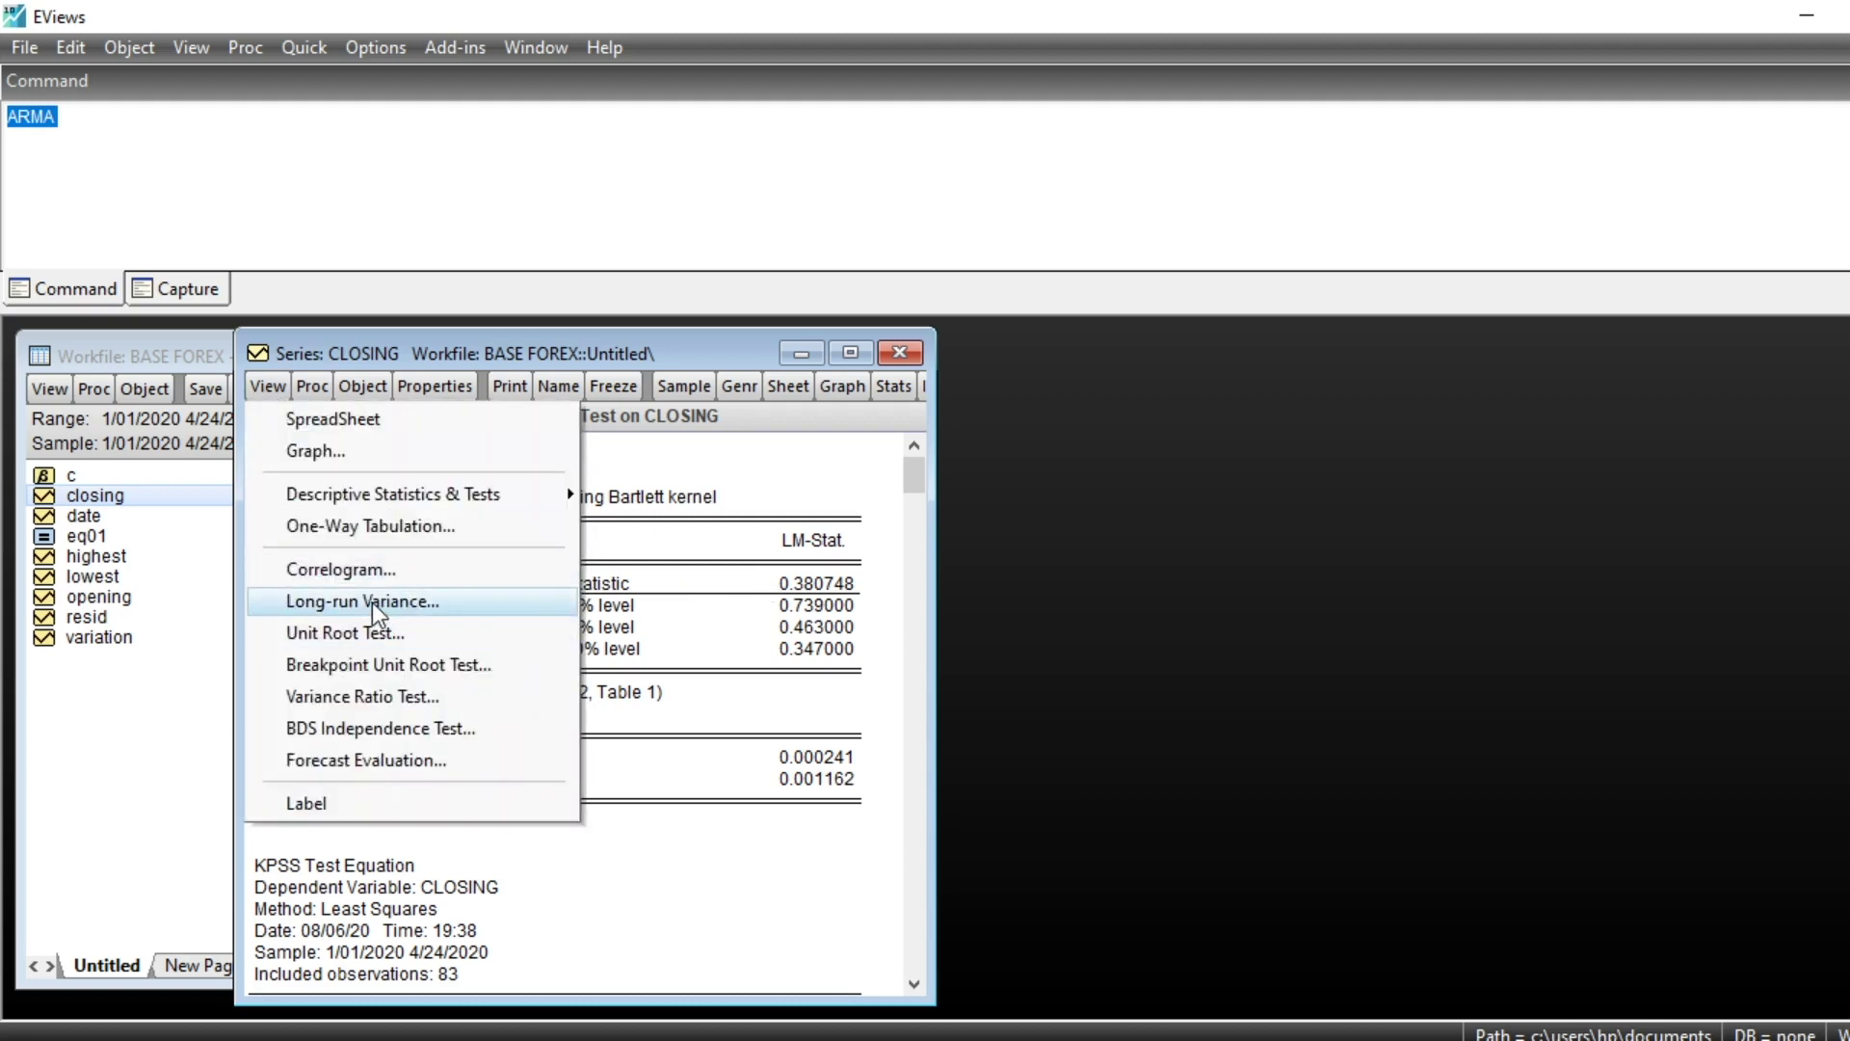
left_click(384, 634)
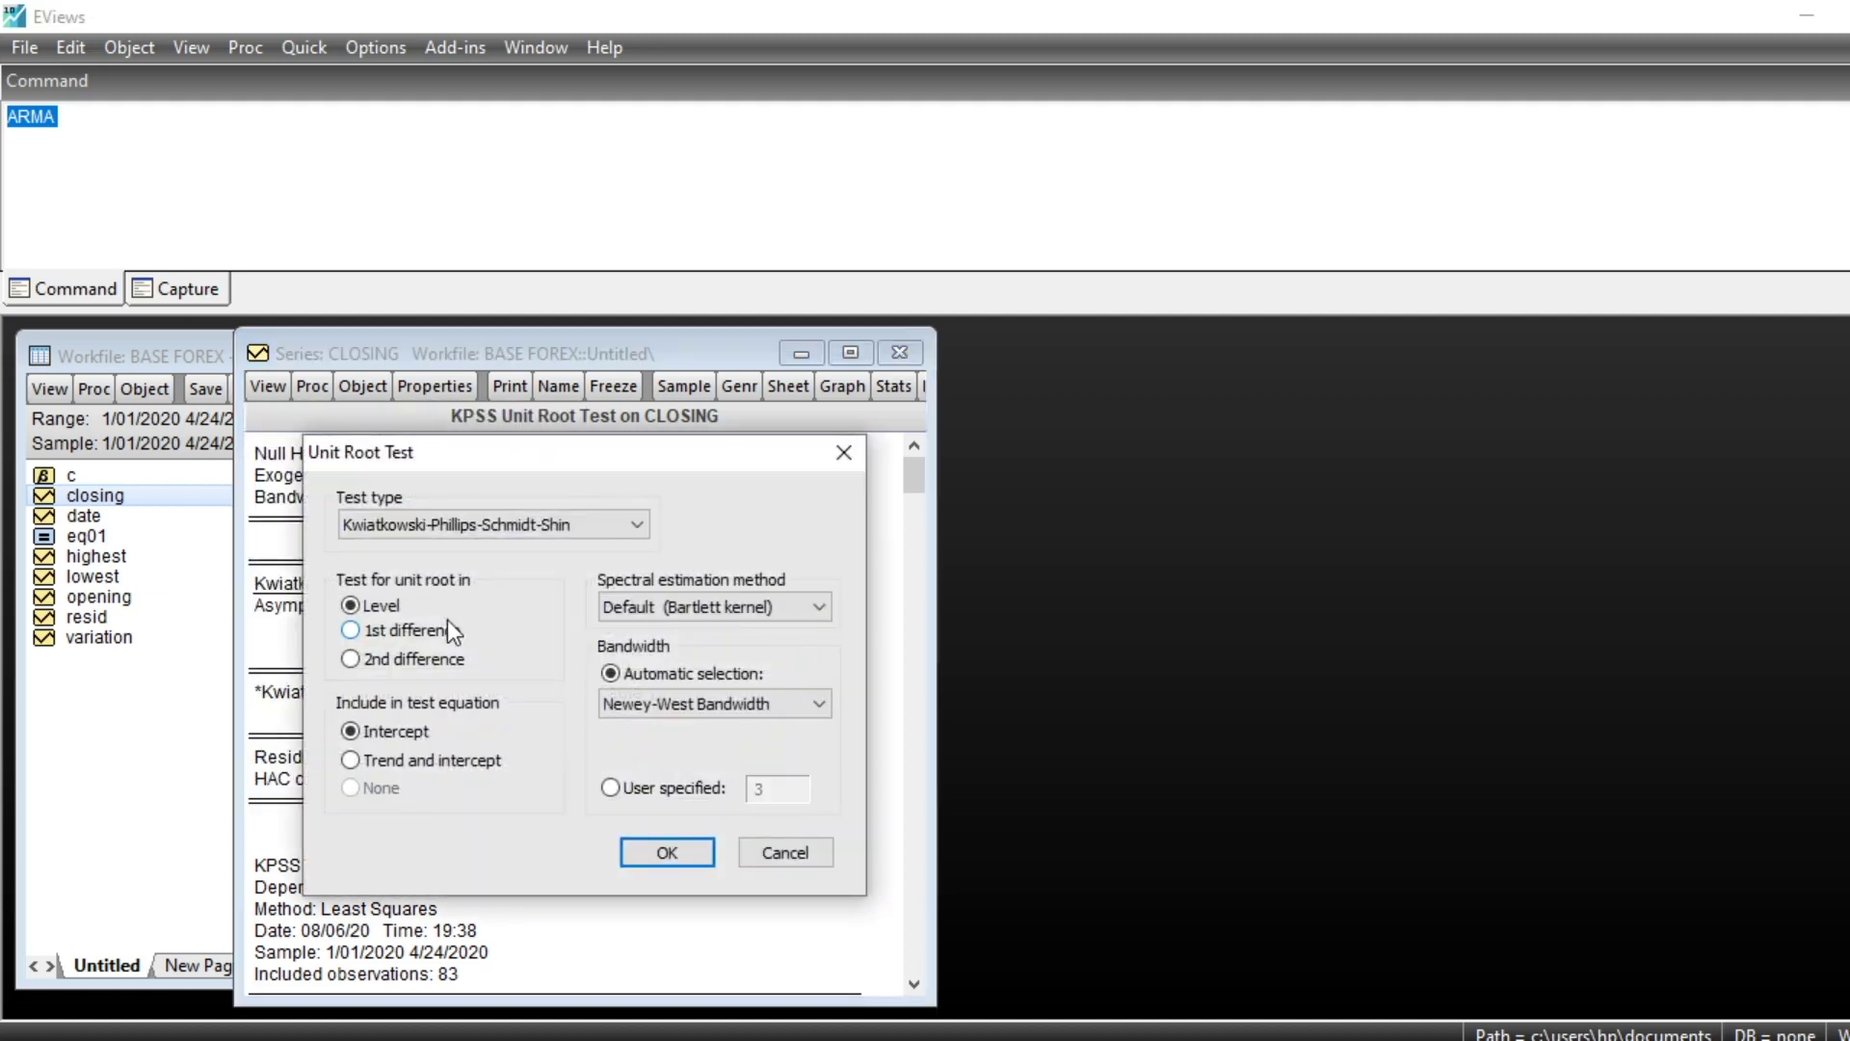
left_click(636, 527)
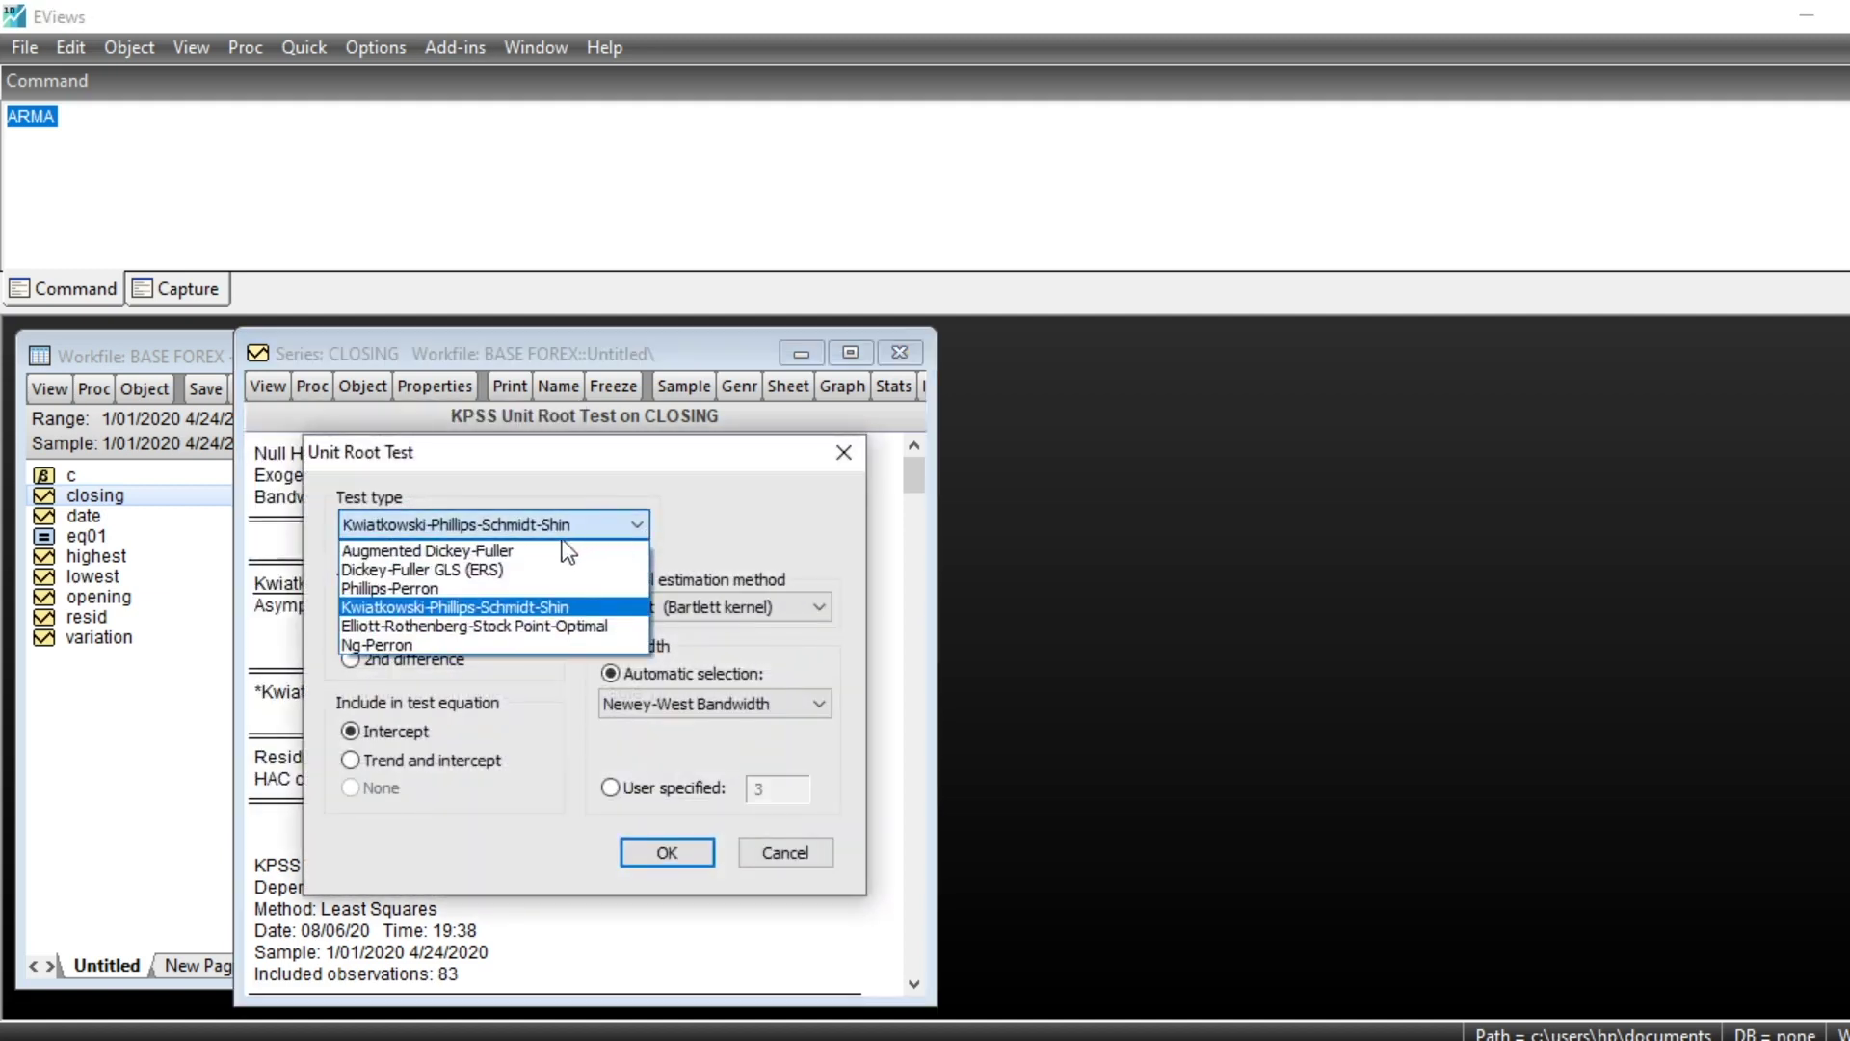
left_click(451, 553)
left_click(681, 853)
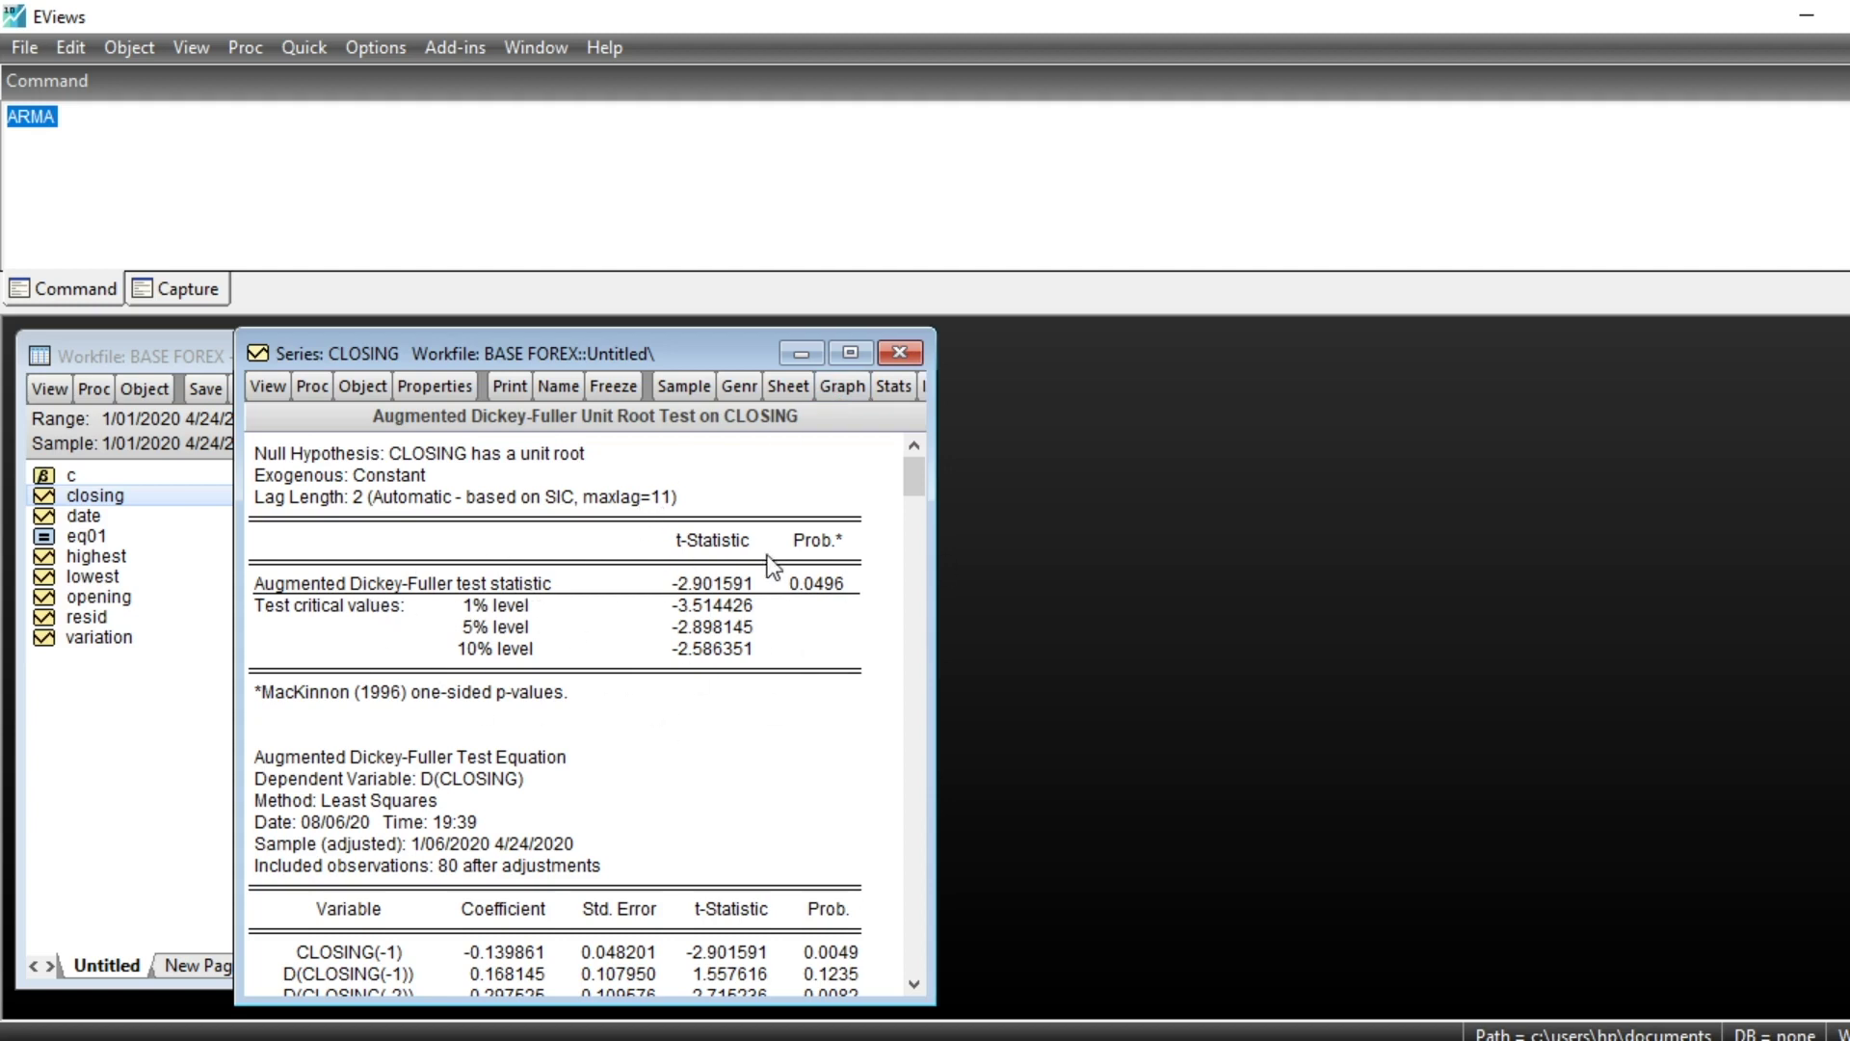
Return the closing series to its line graph and move the window left
left_click(270, 388)
left_click(299, 421)
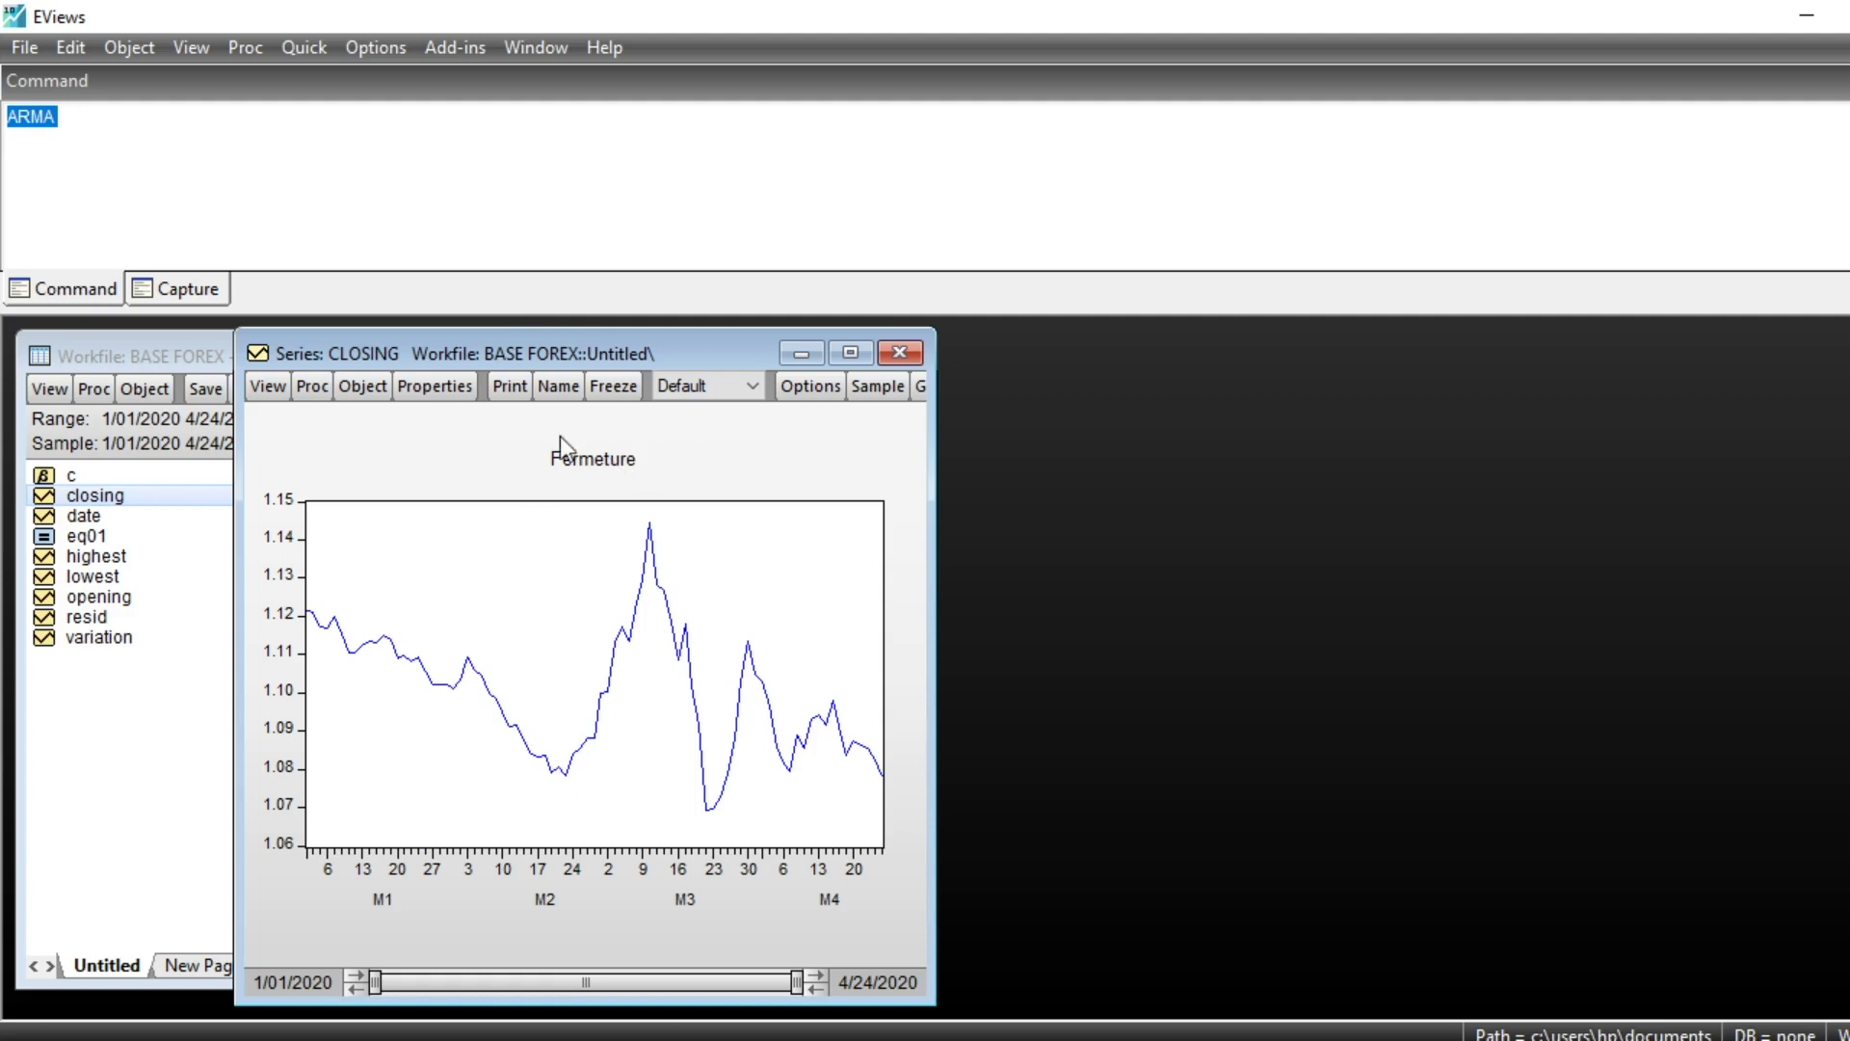
left_click_drag(467, 351, 696, 403)
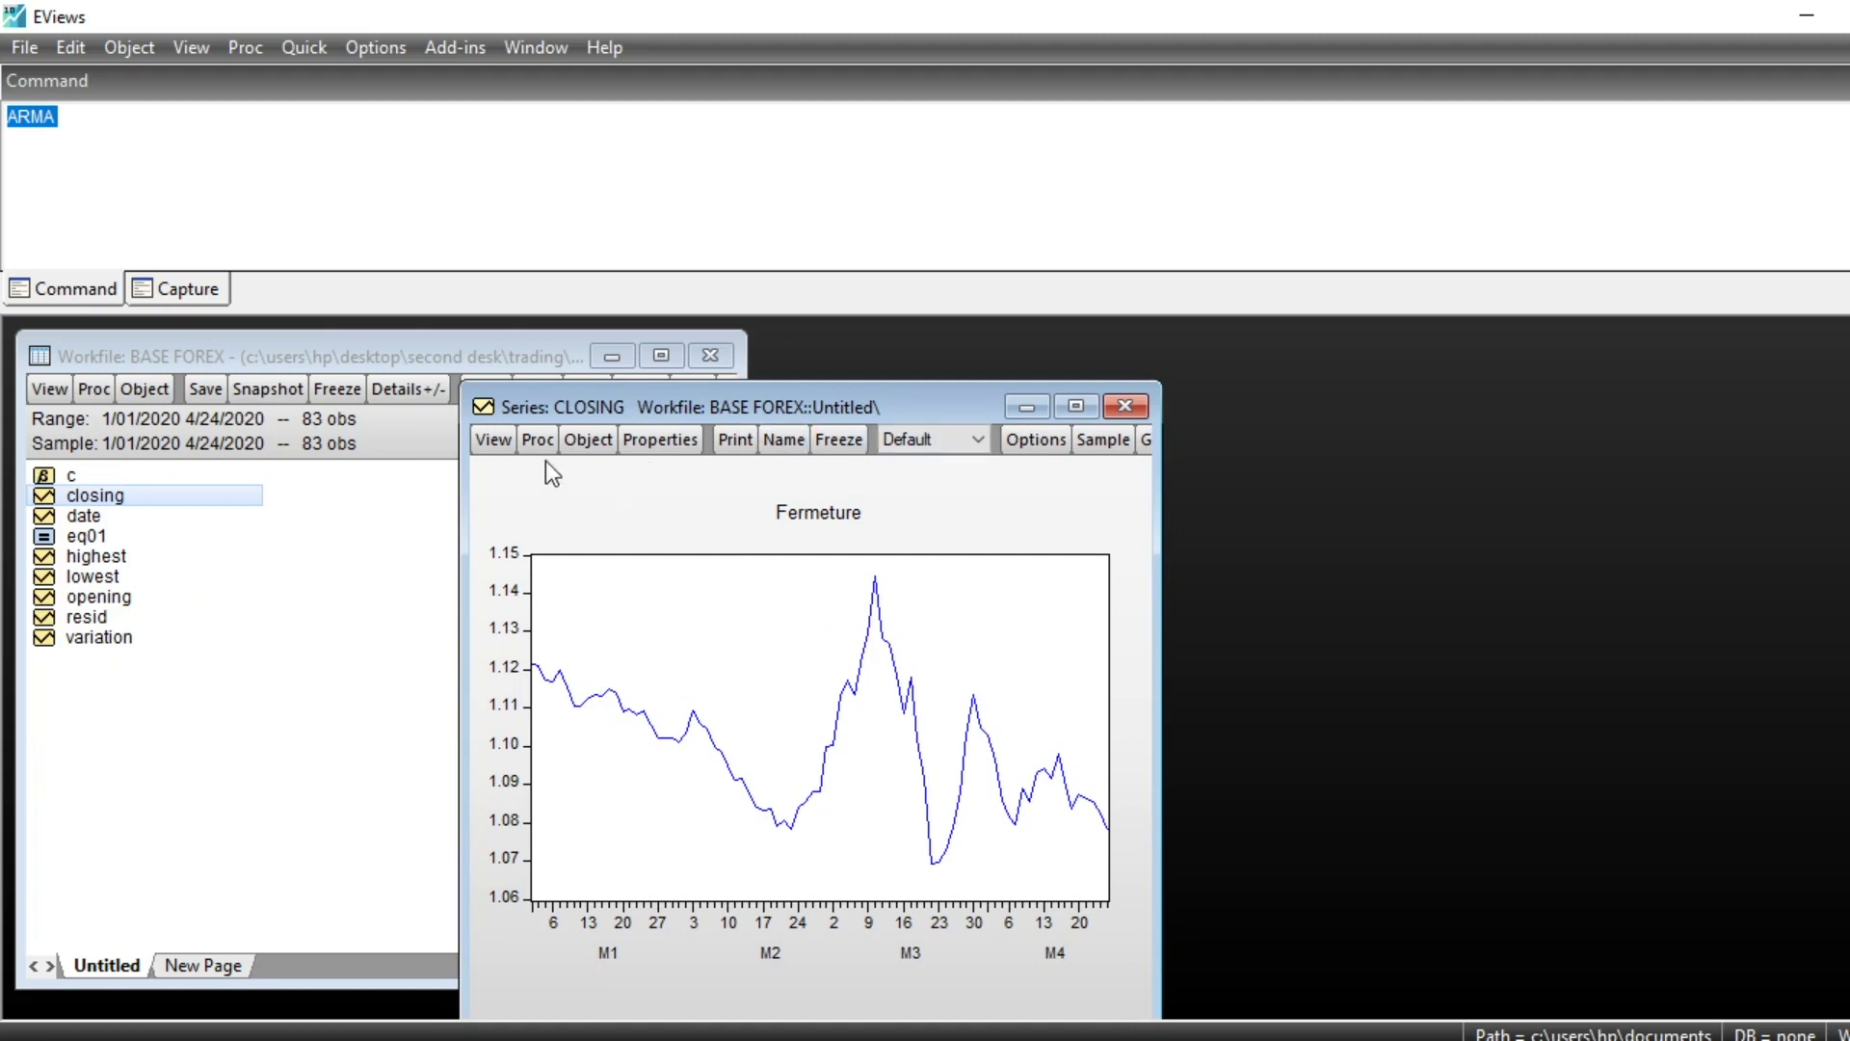
Display the level correlogram of closing with 36 lags
left_click(493, 442)
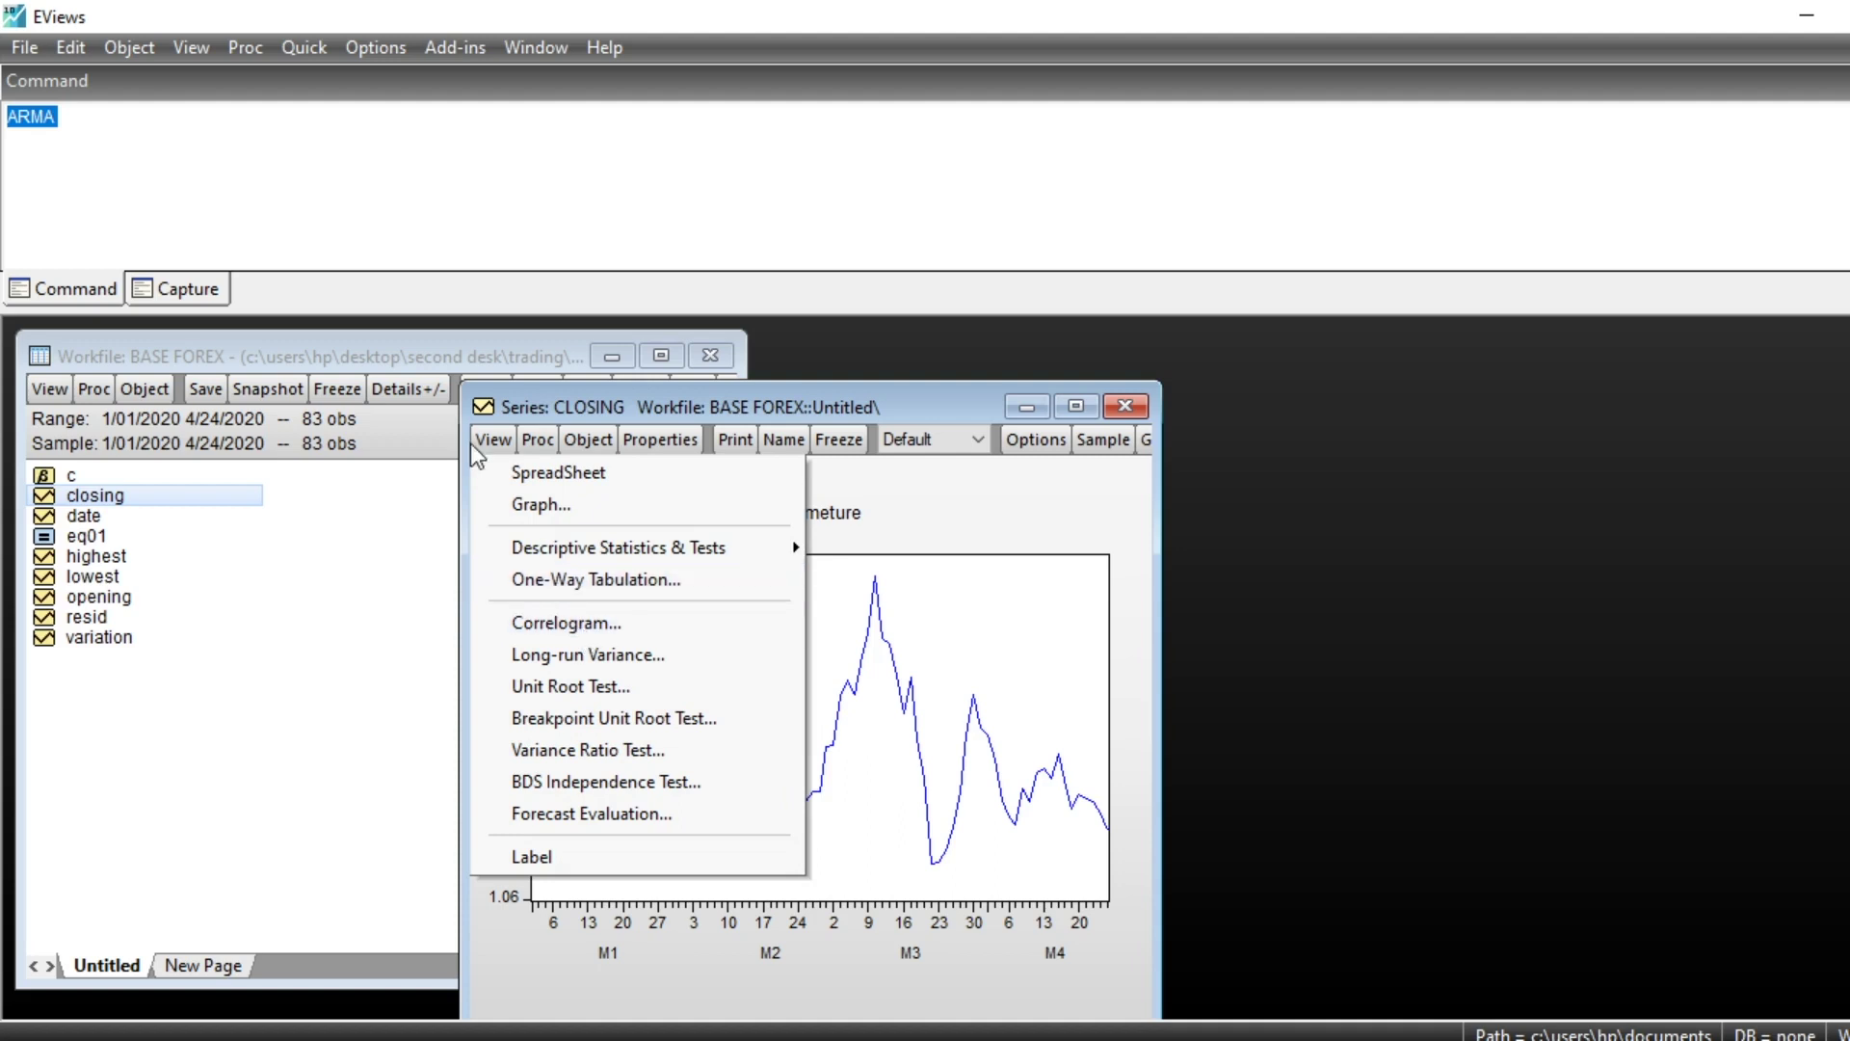
left_click(599, 616)
left_click(701, 671)
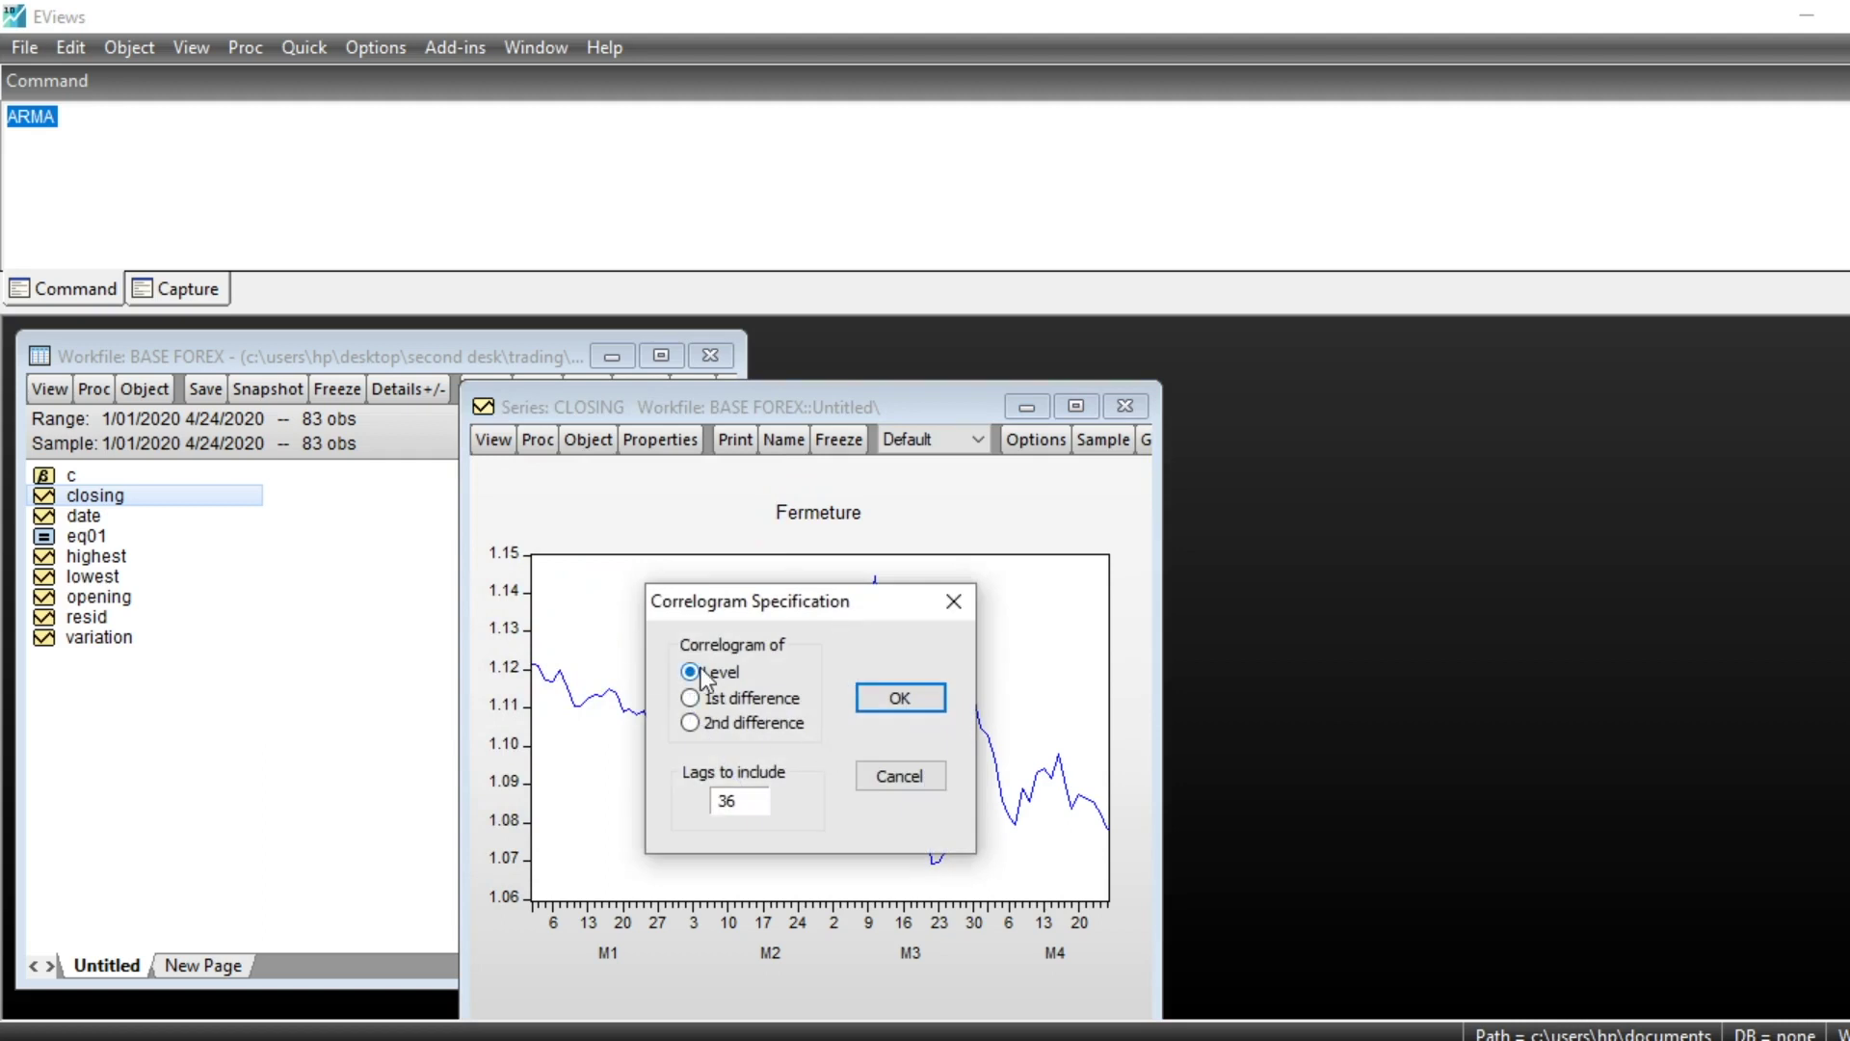
left_click(905, 702)
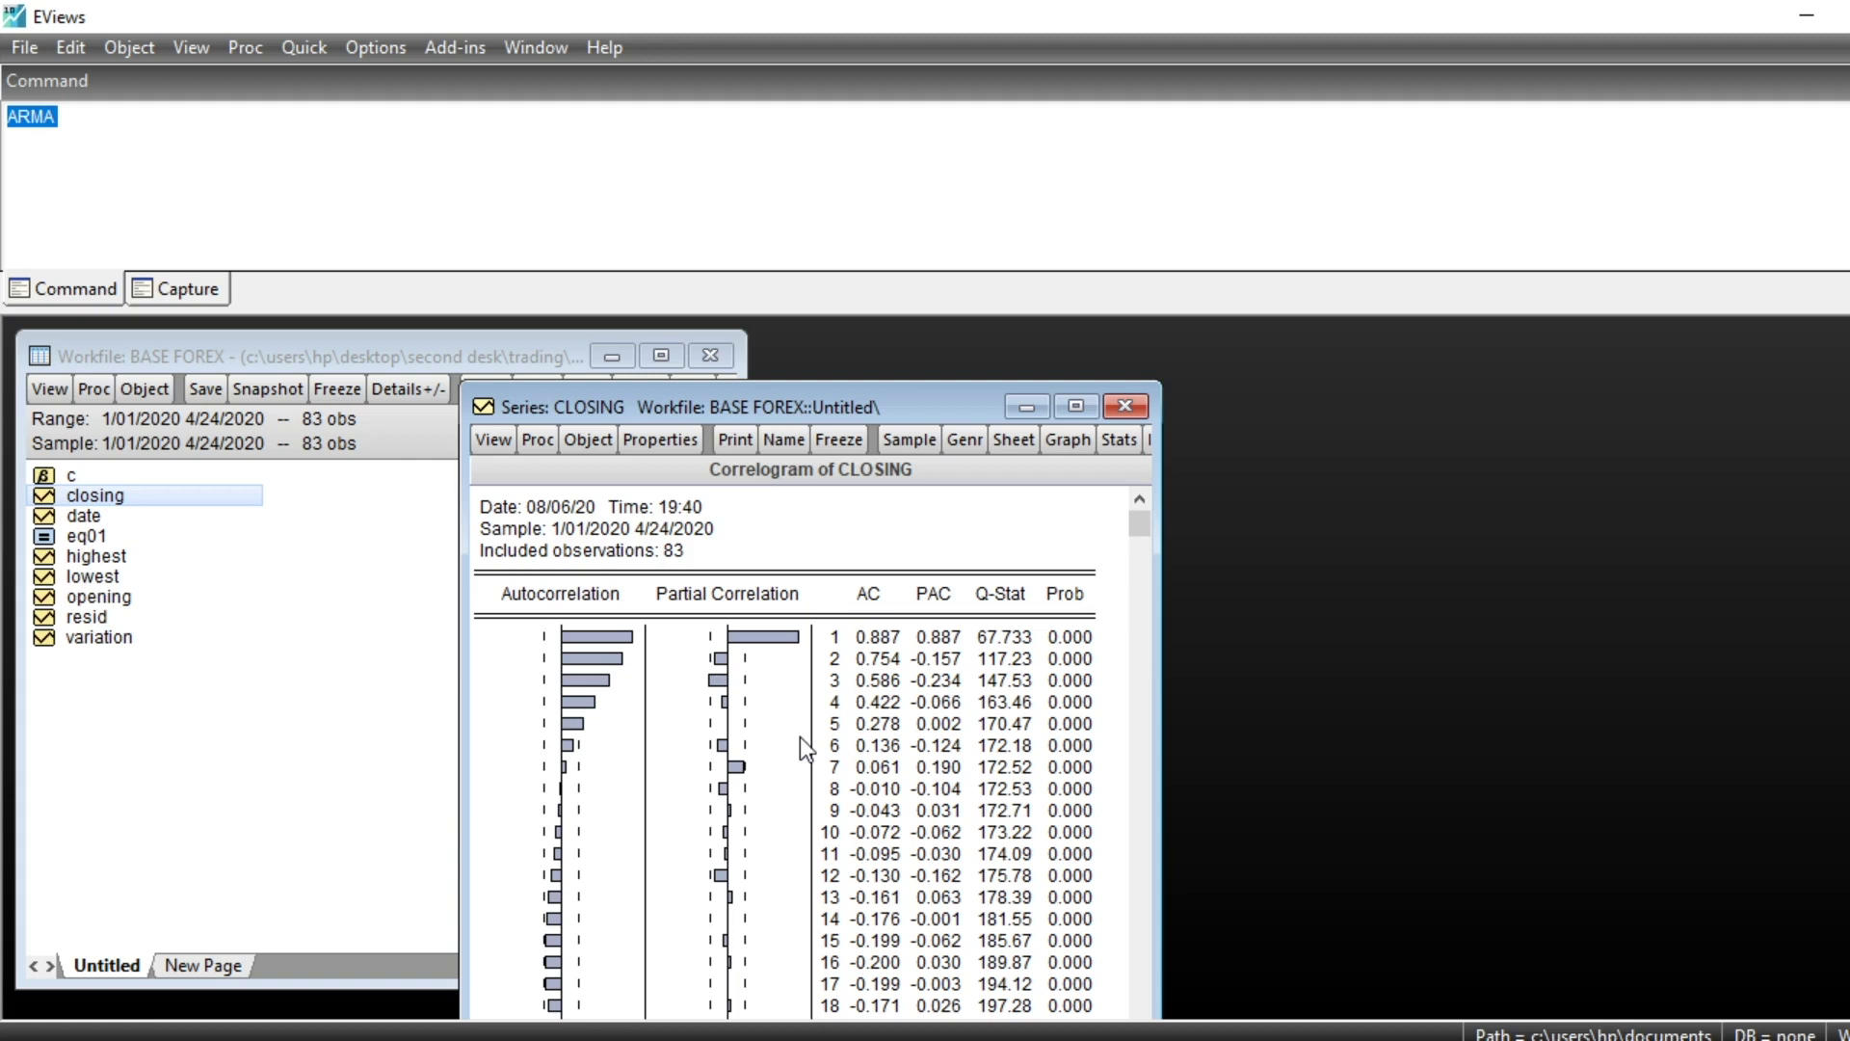
Specify the least-squares equation closing c closing(-1) to closing(-5) ma(1)
left_click(308, 58)
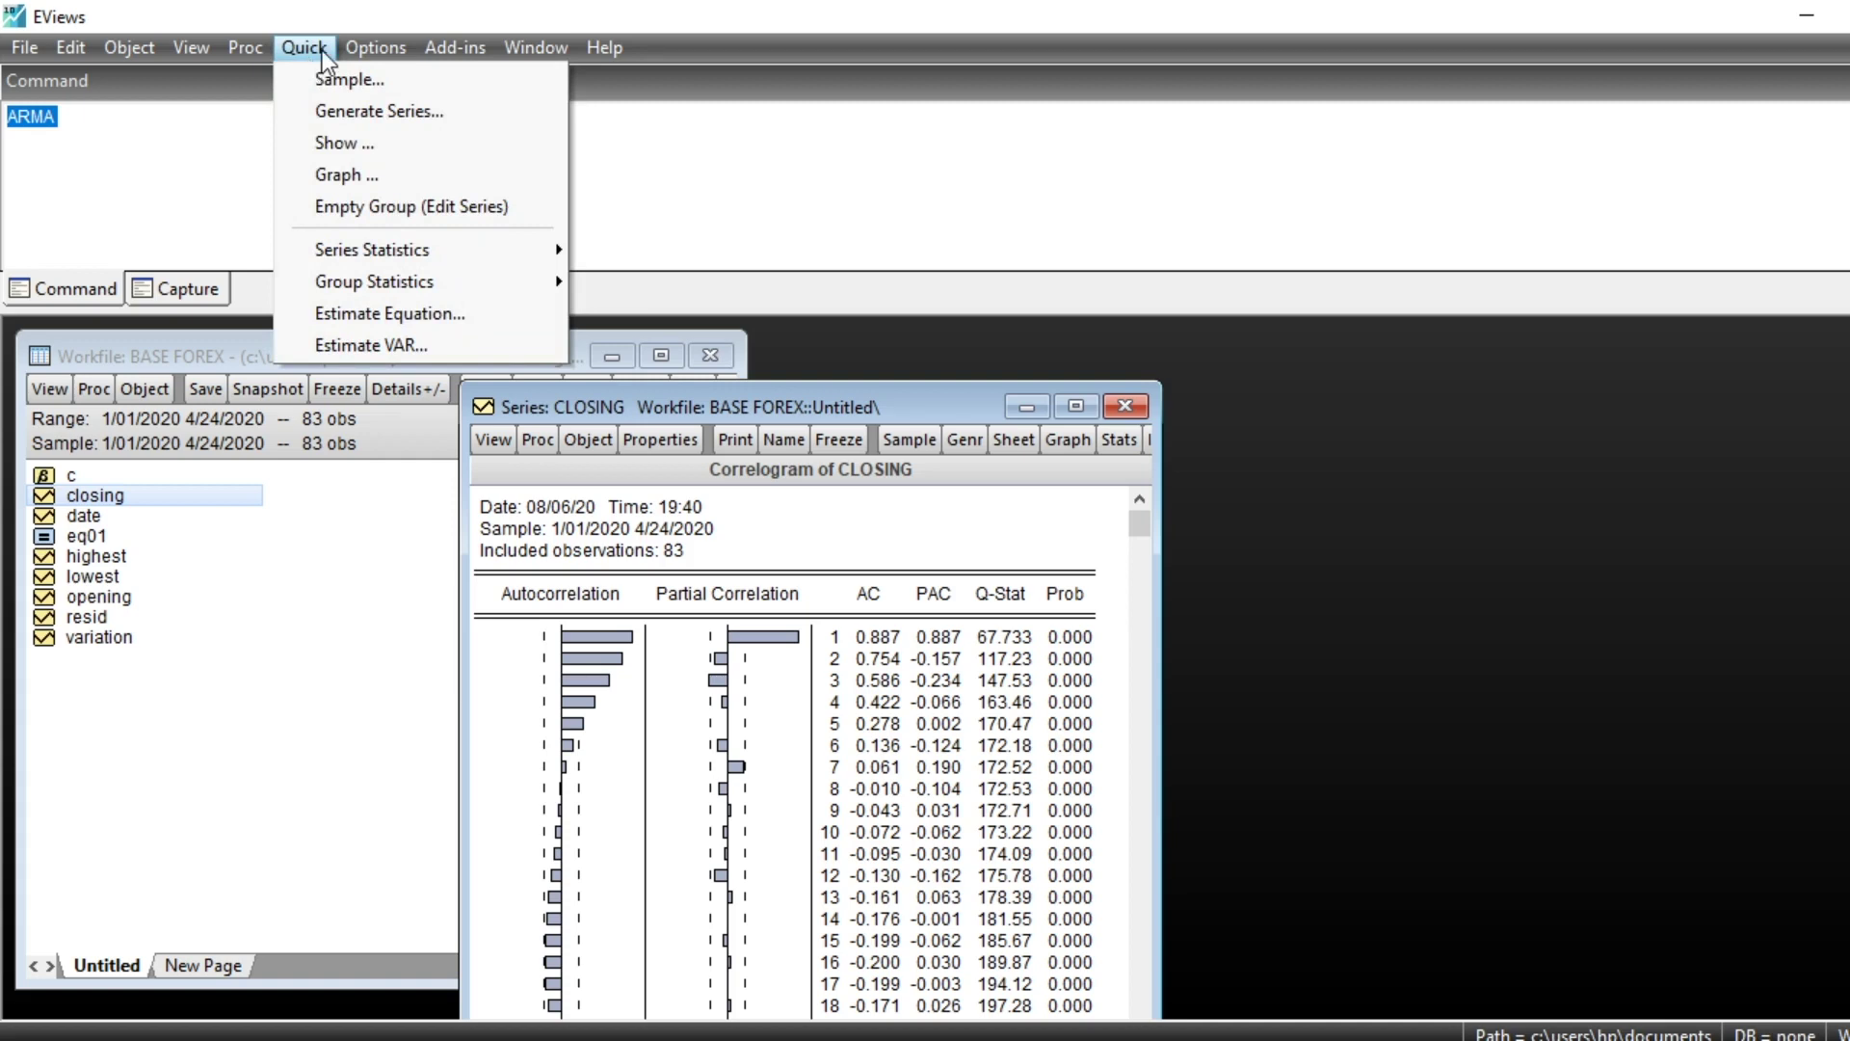
left_click(454, 318)
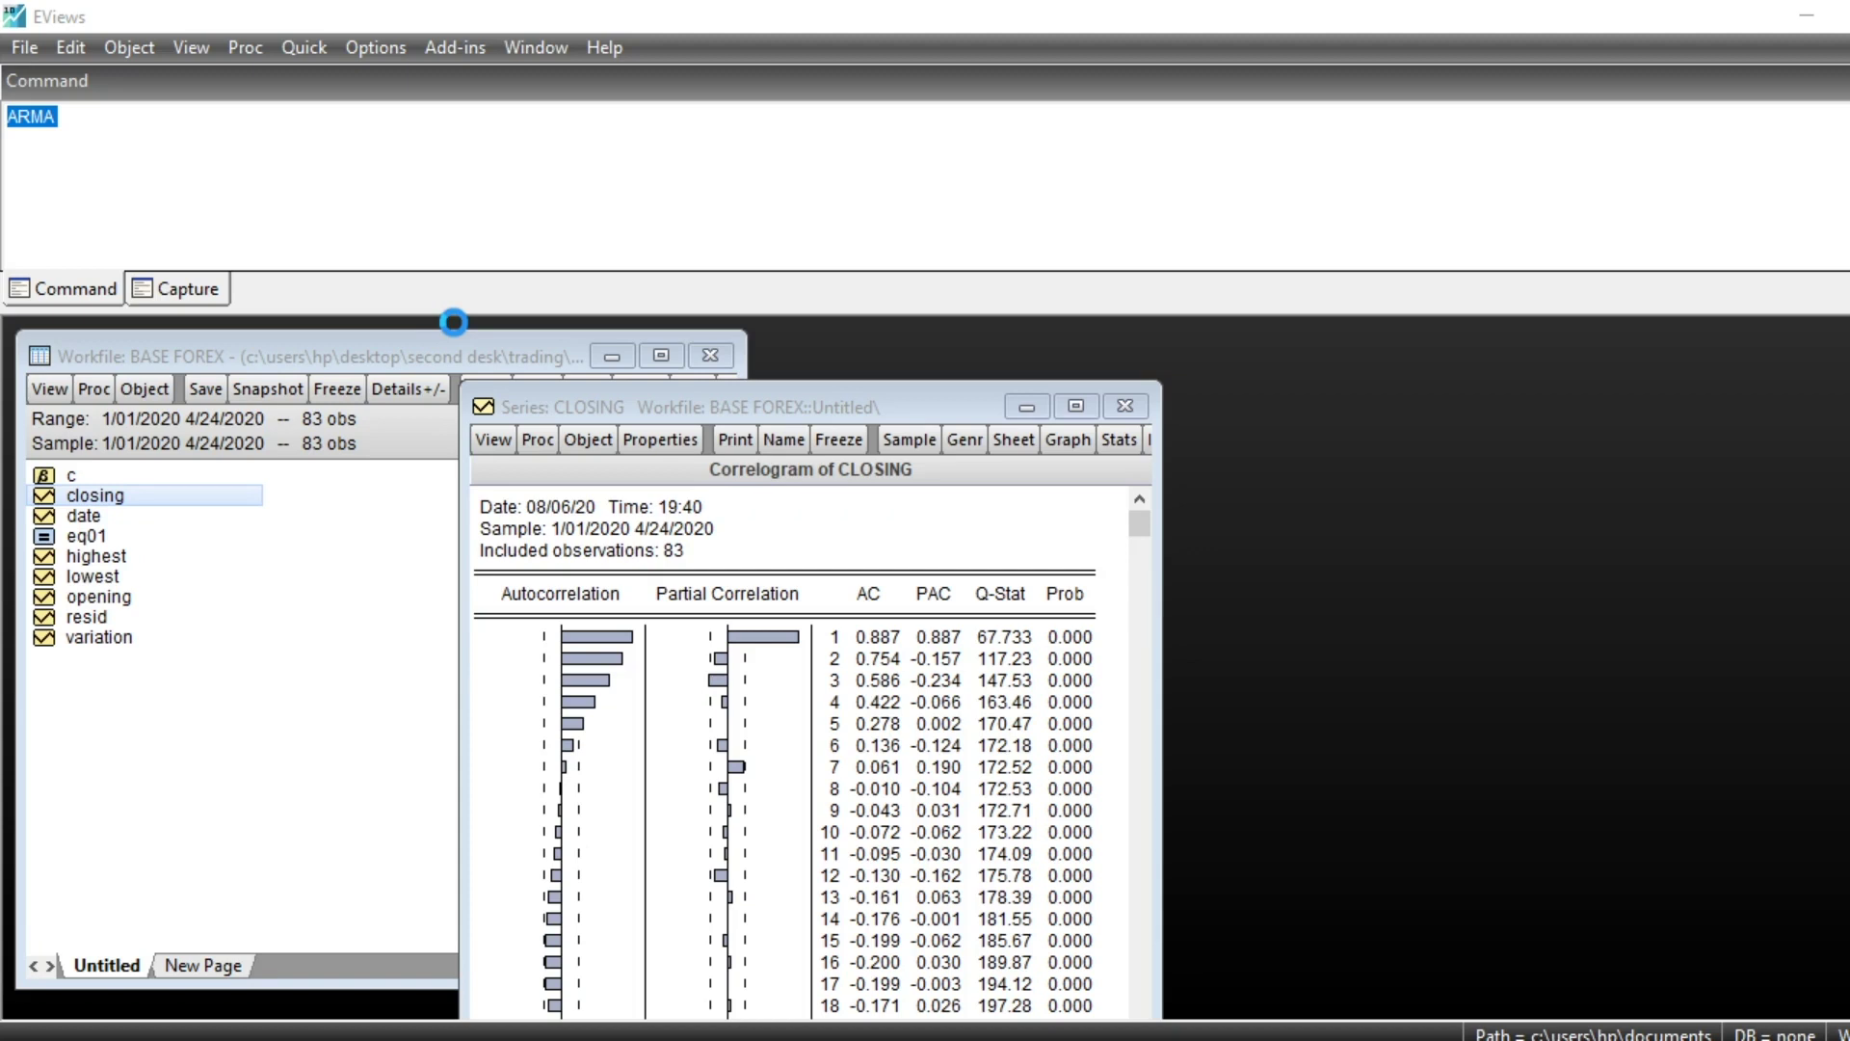
type("closi")
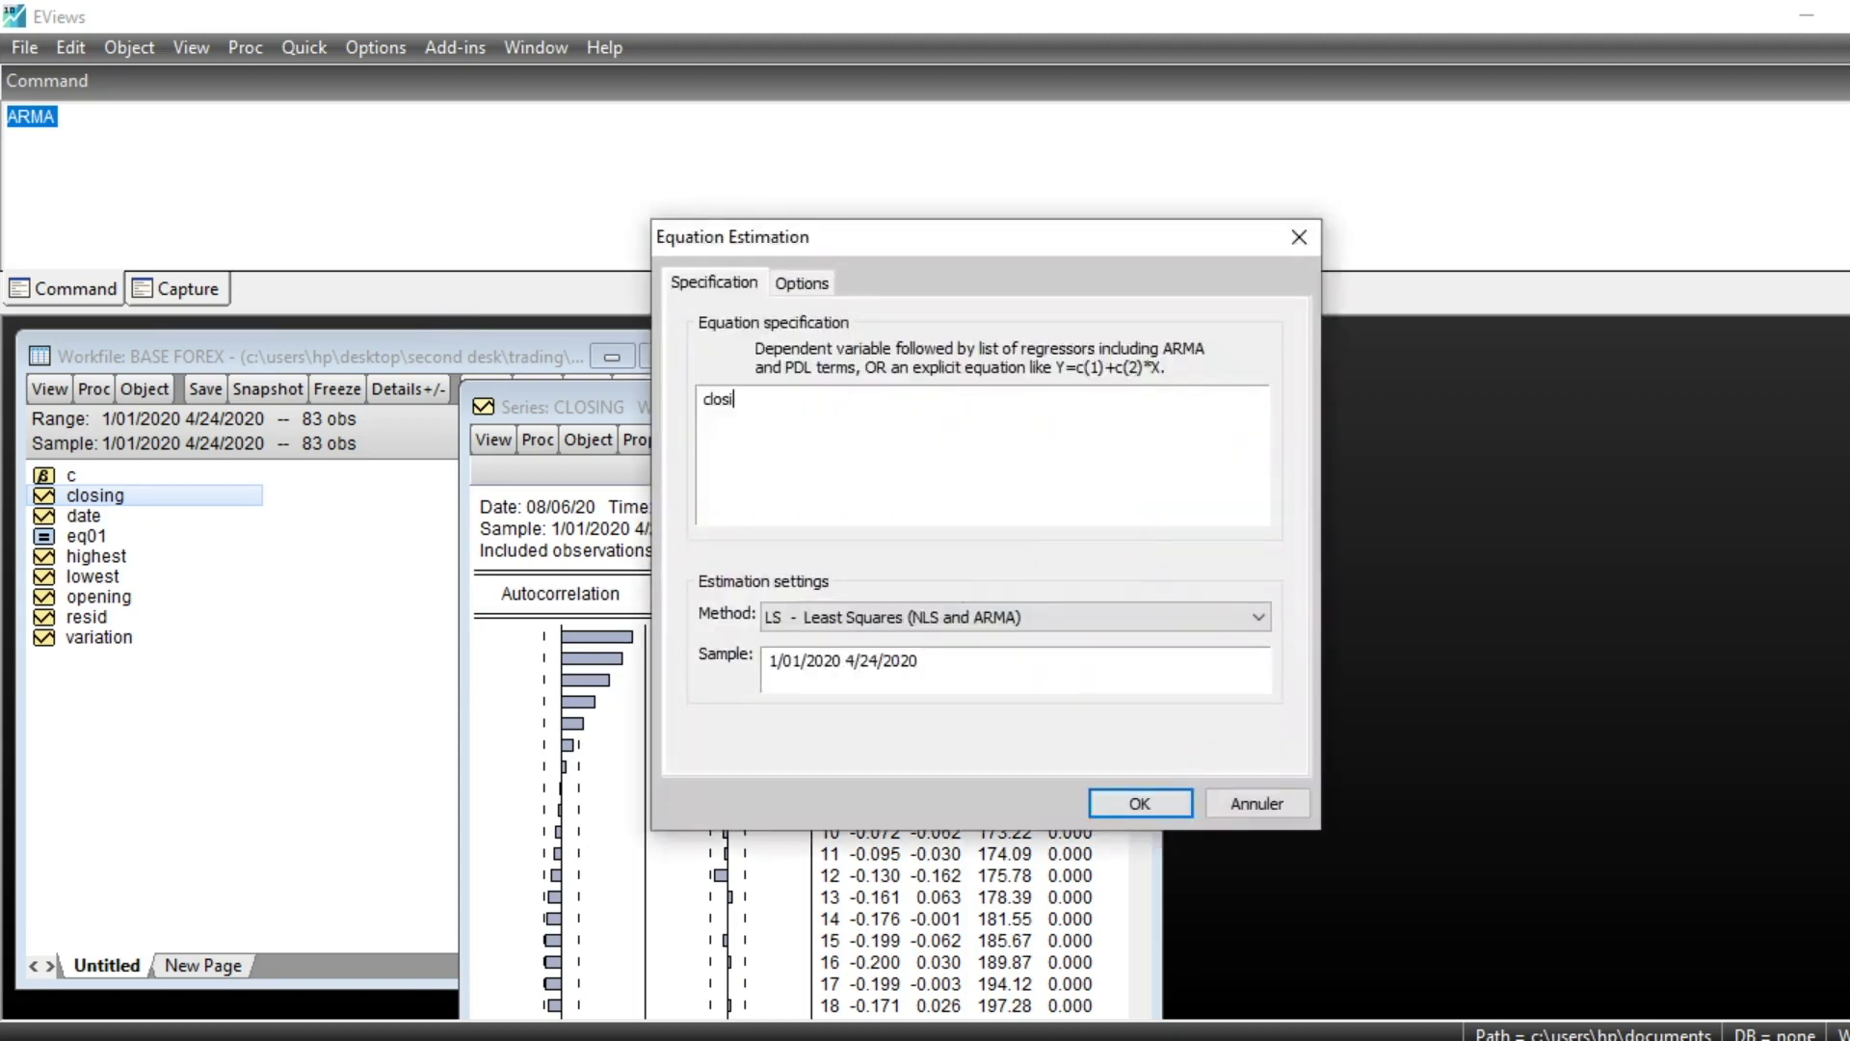
type("ng c closing(-1) clo")
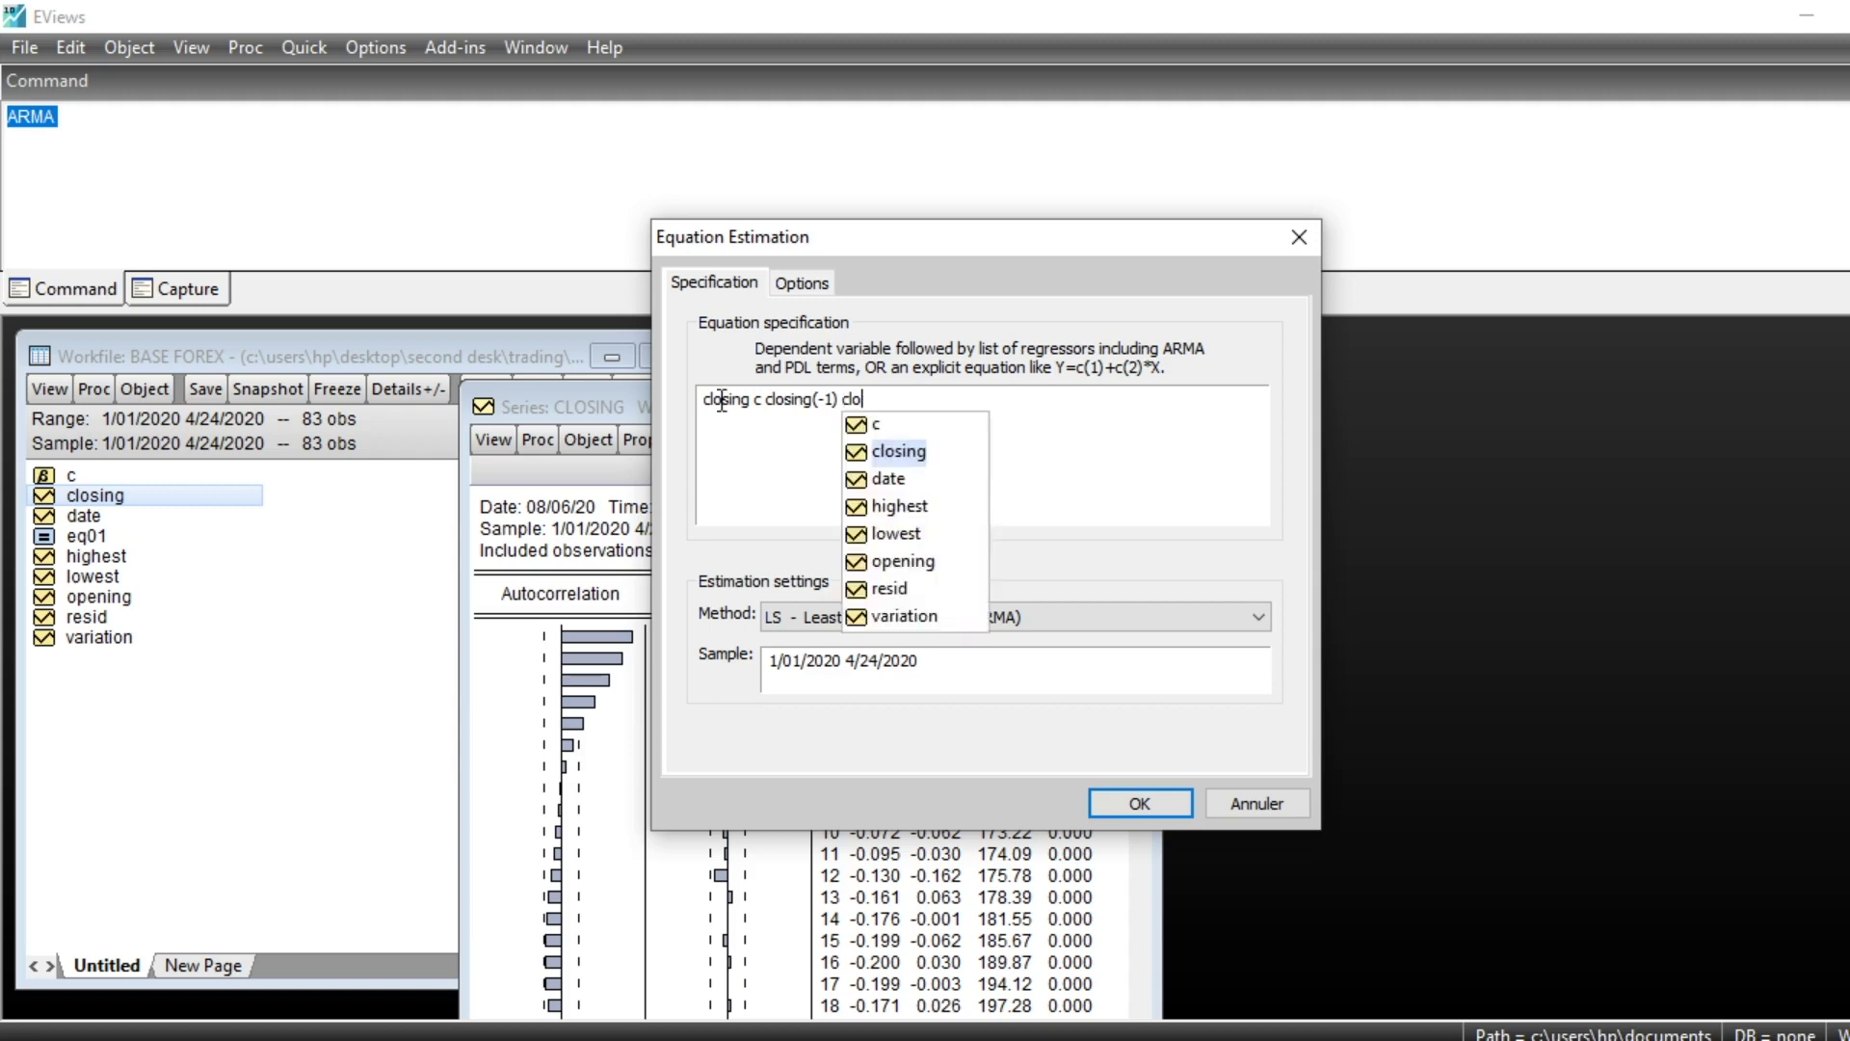
type("sing(-")
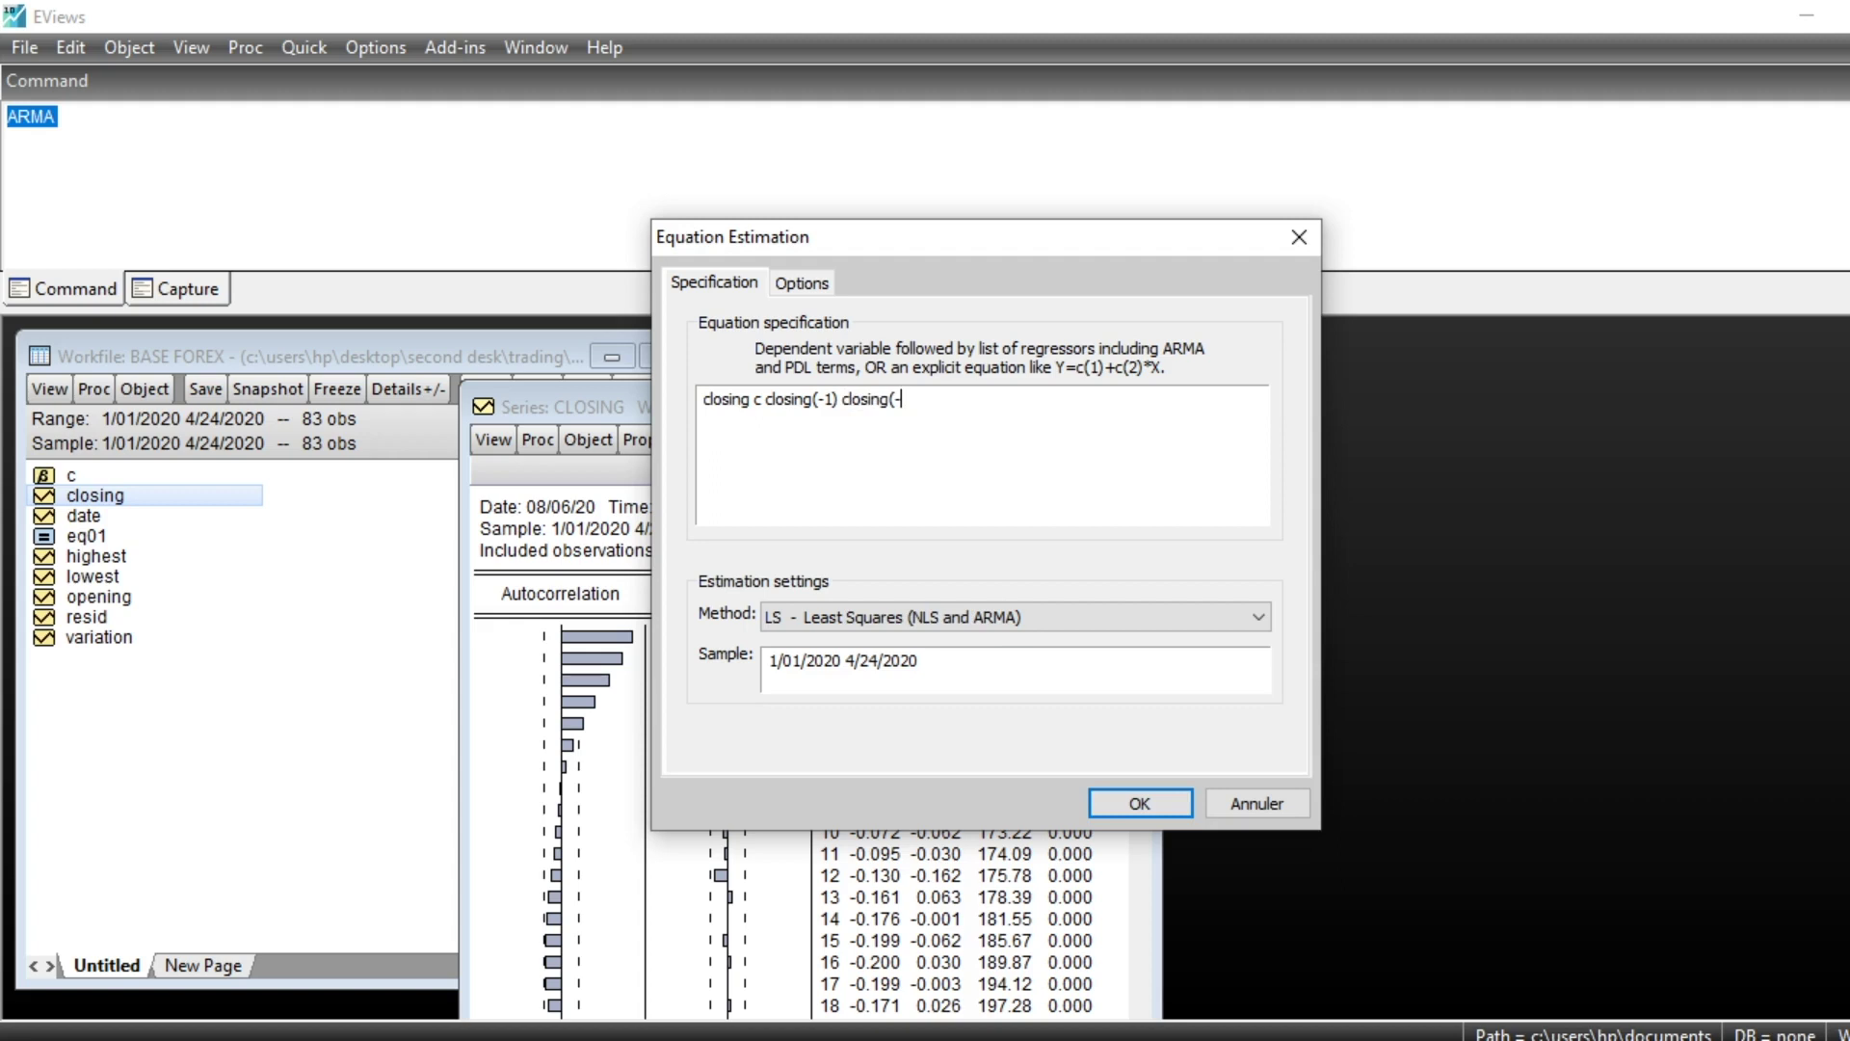
type("2)  closing(-3) closing")
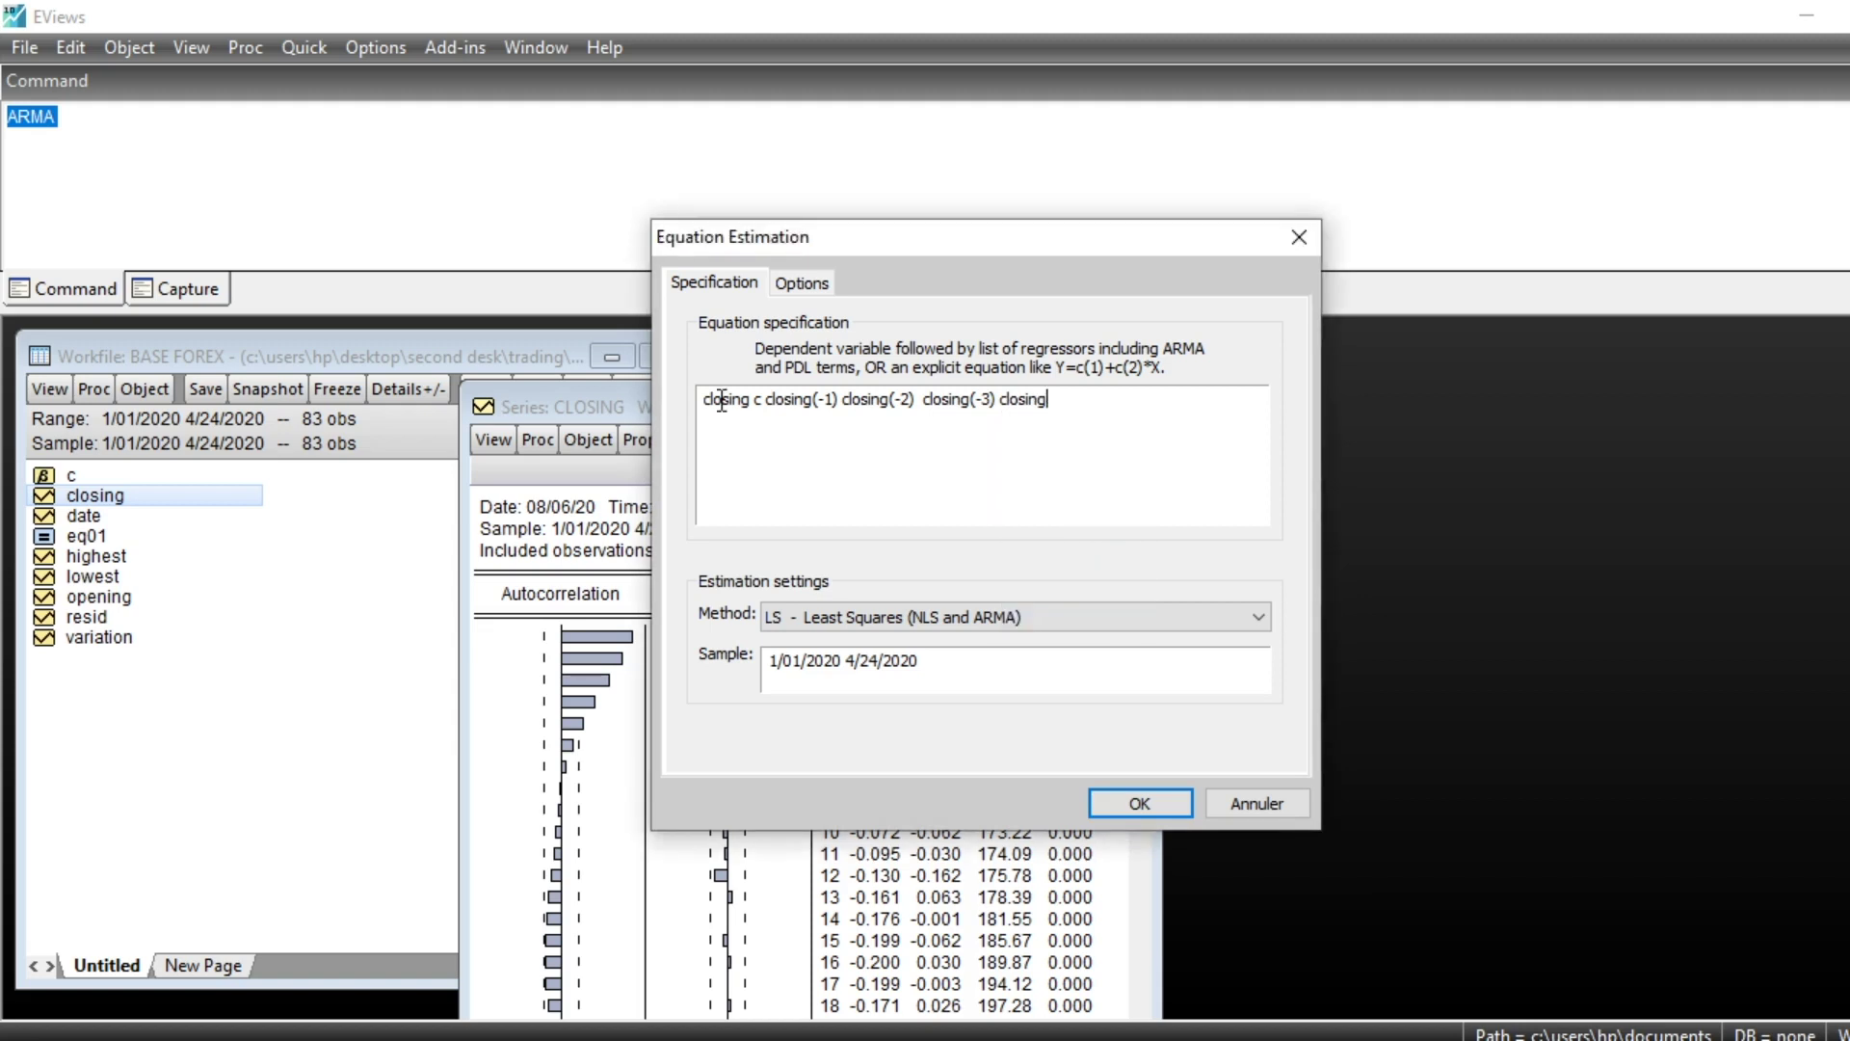
type("(-4) closing(-5) ma(1)")
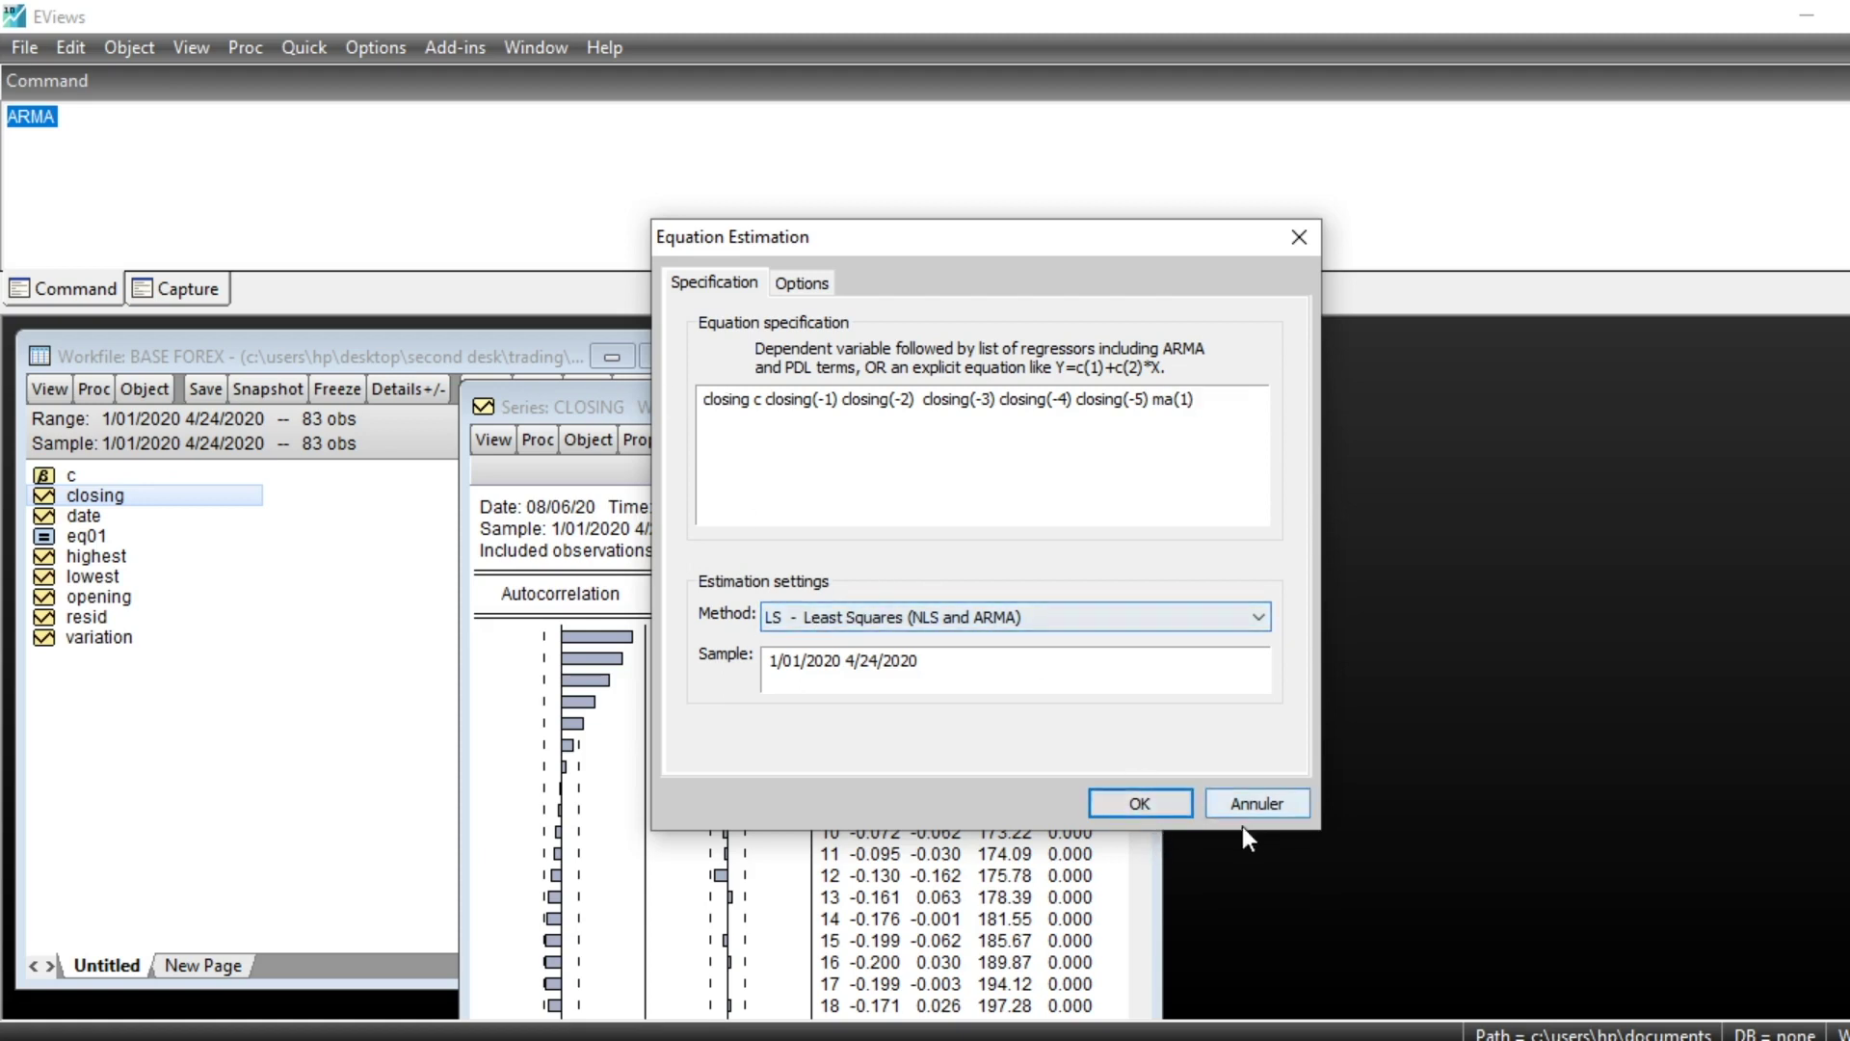
left_click(1258, 622)
left_click(1272, 614)
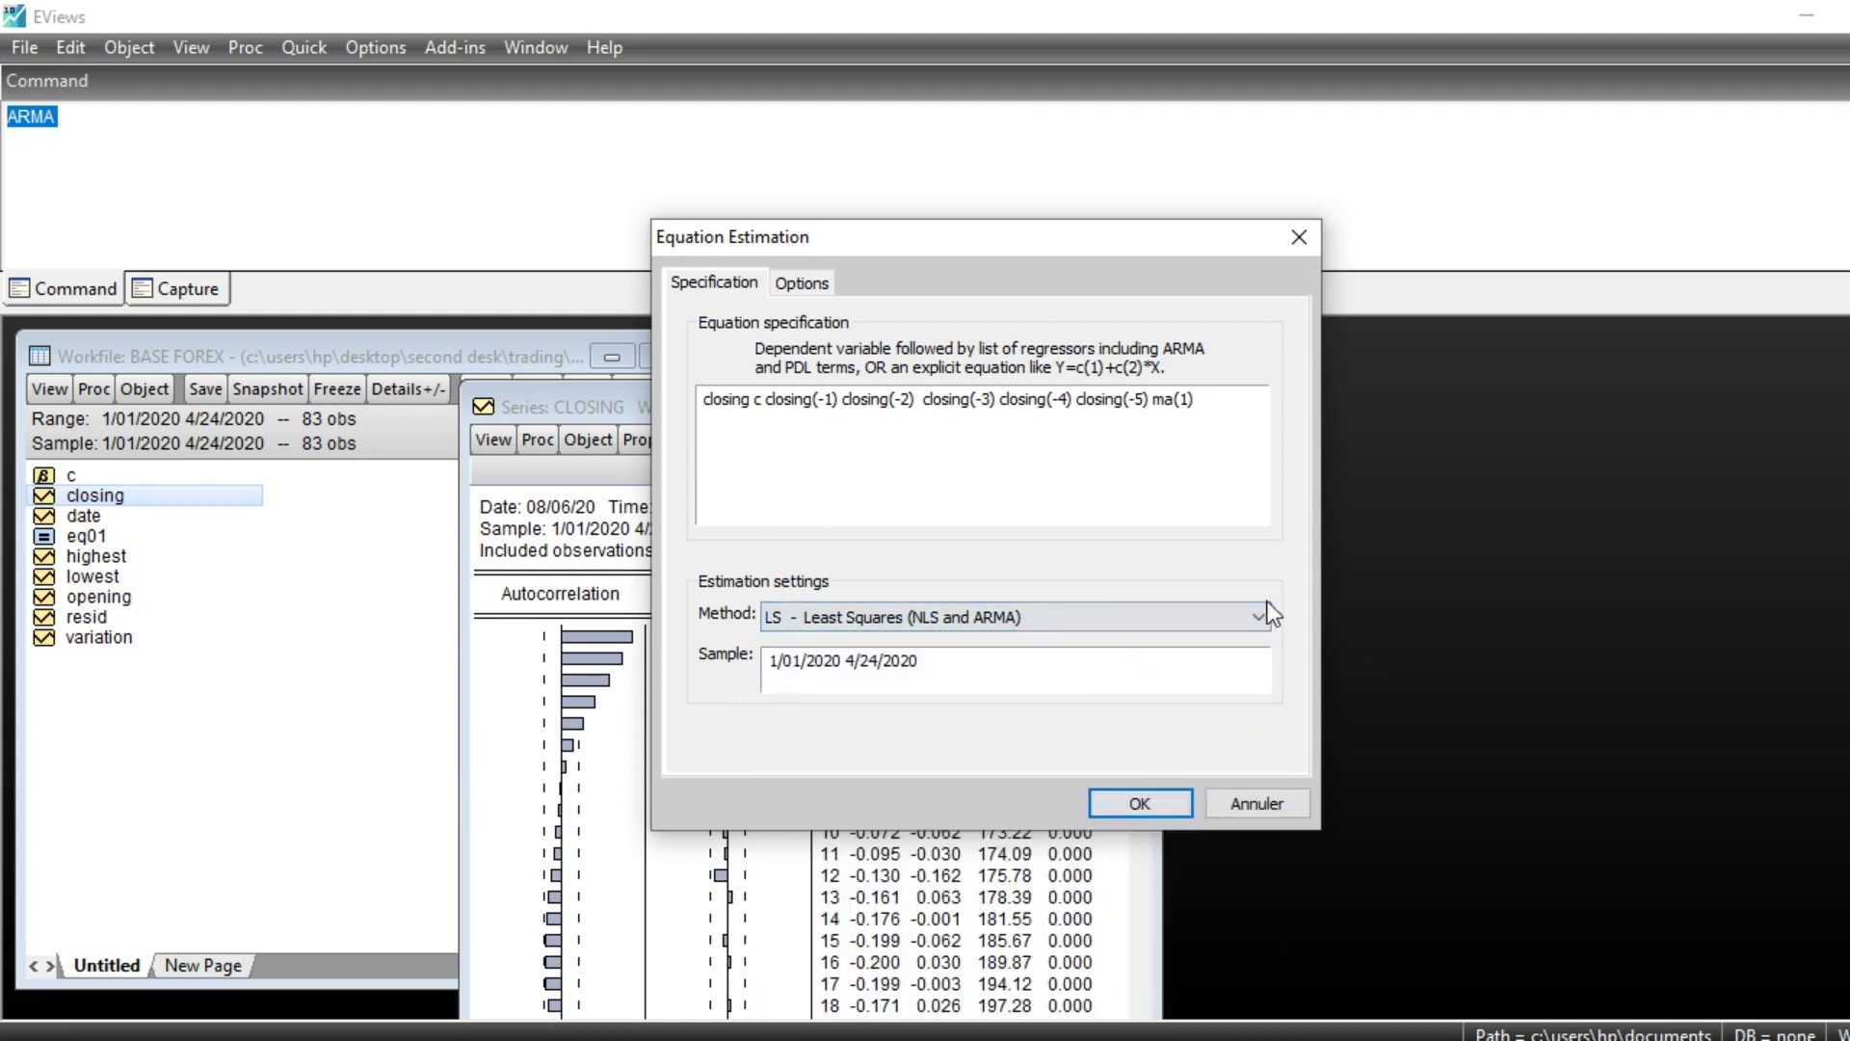
Estimate the ARMA equation and widen its output, placing it right of the correlogram
left_click(1133, 803)
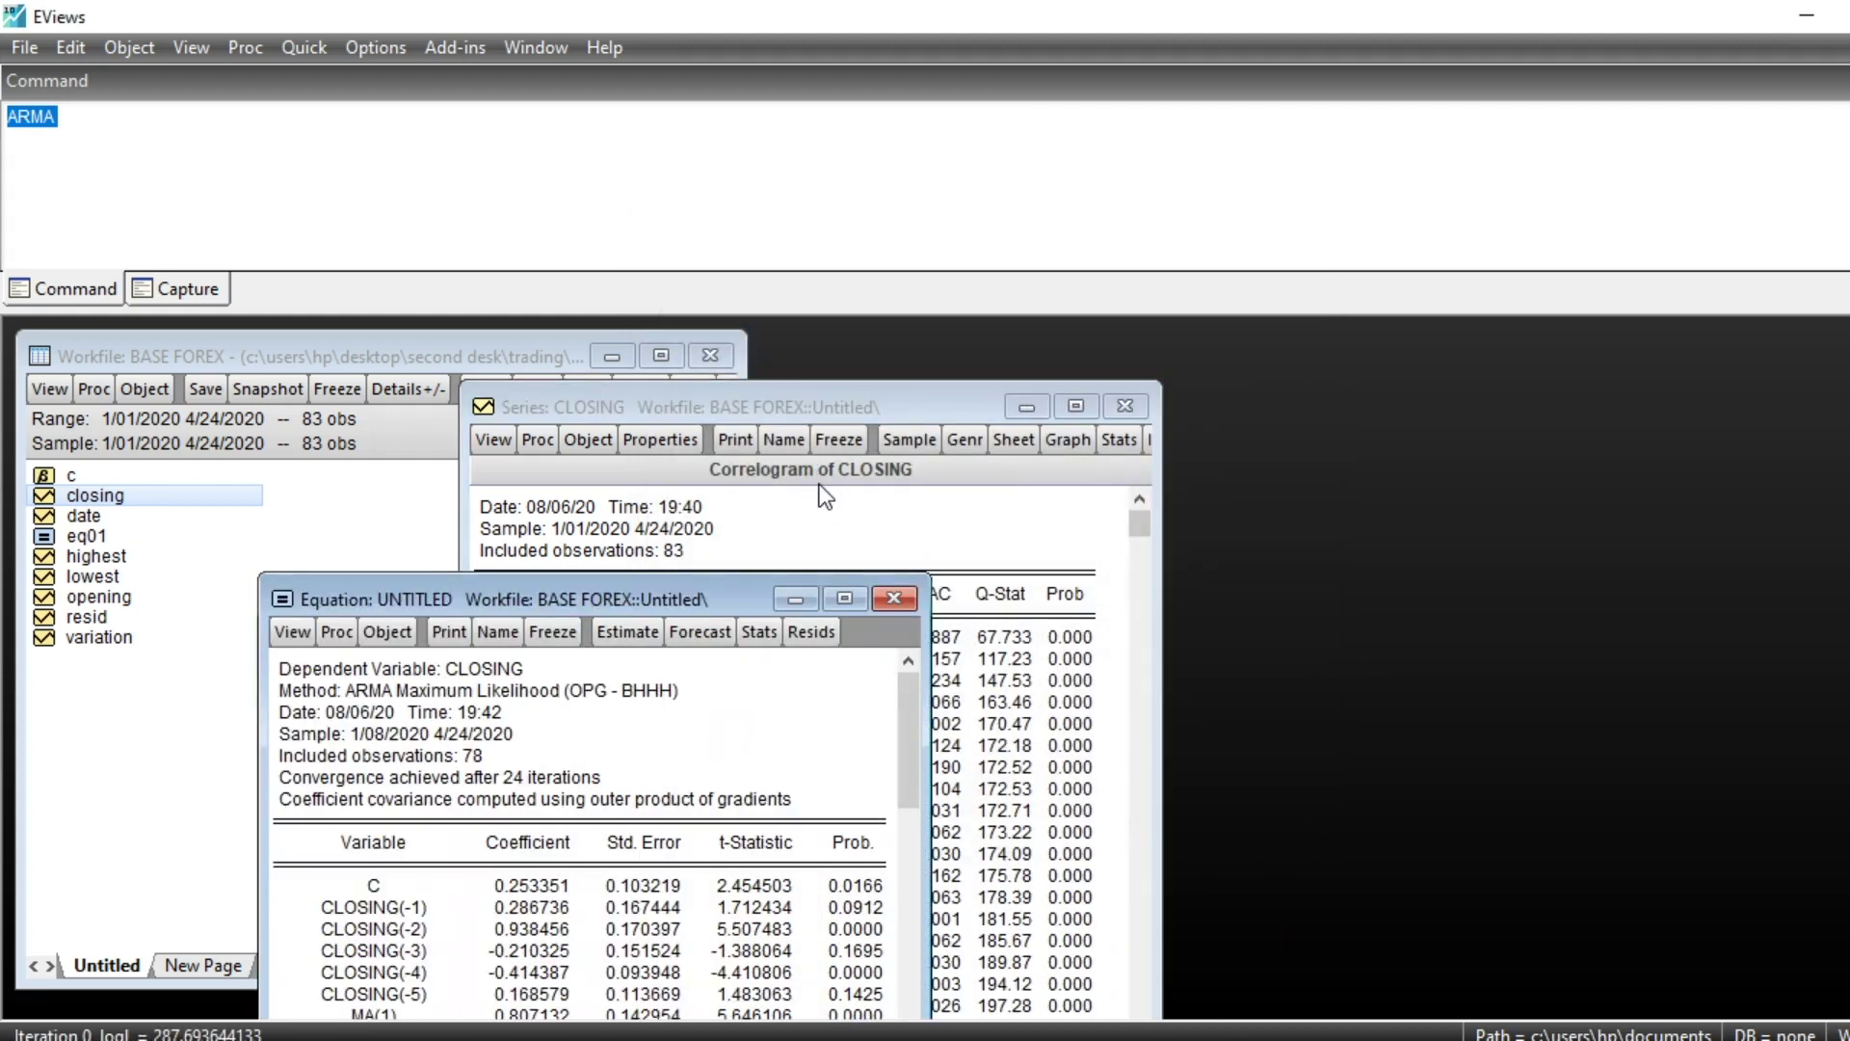
left_click_drag(658, 598, 762, 401)
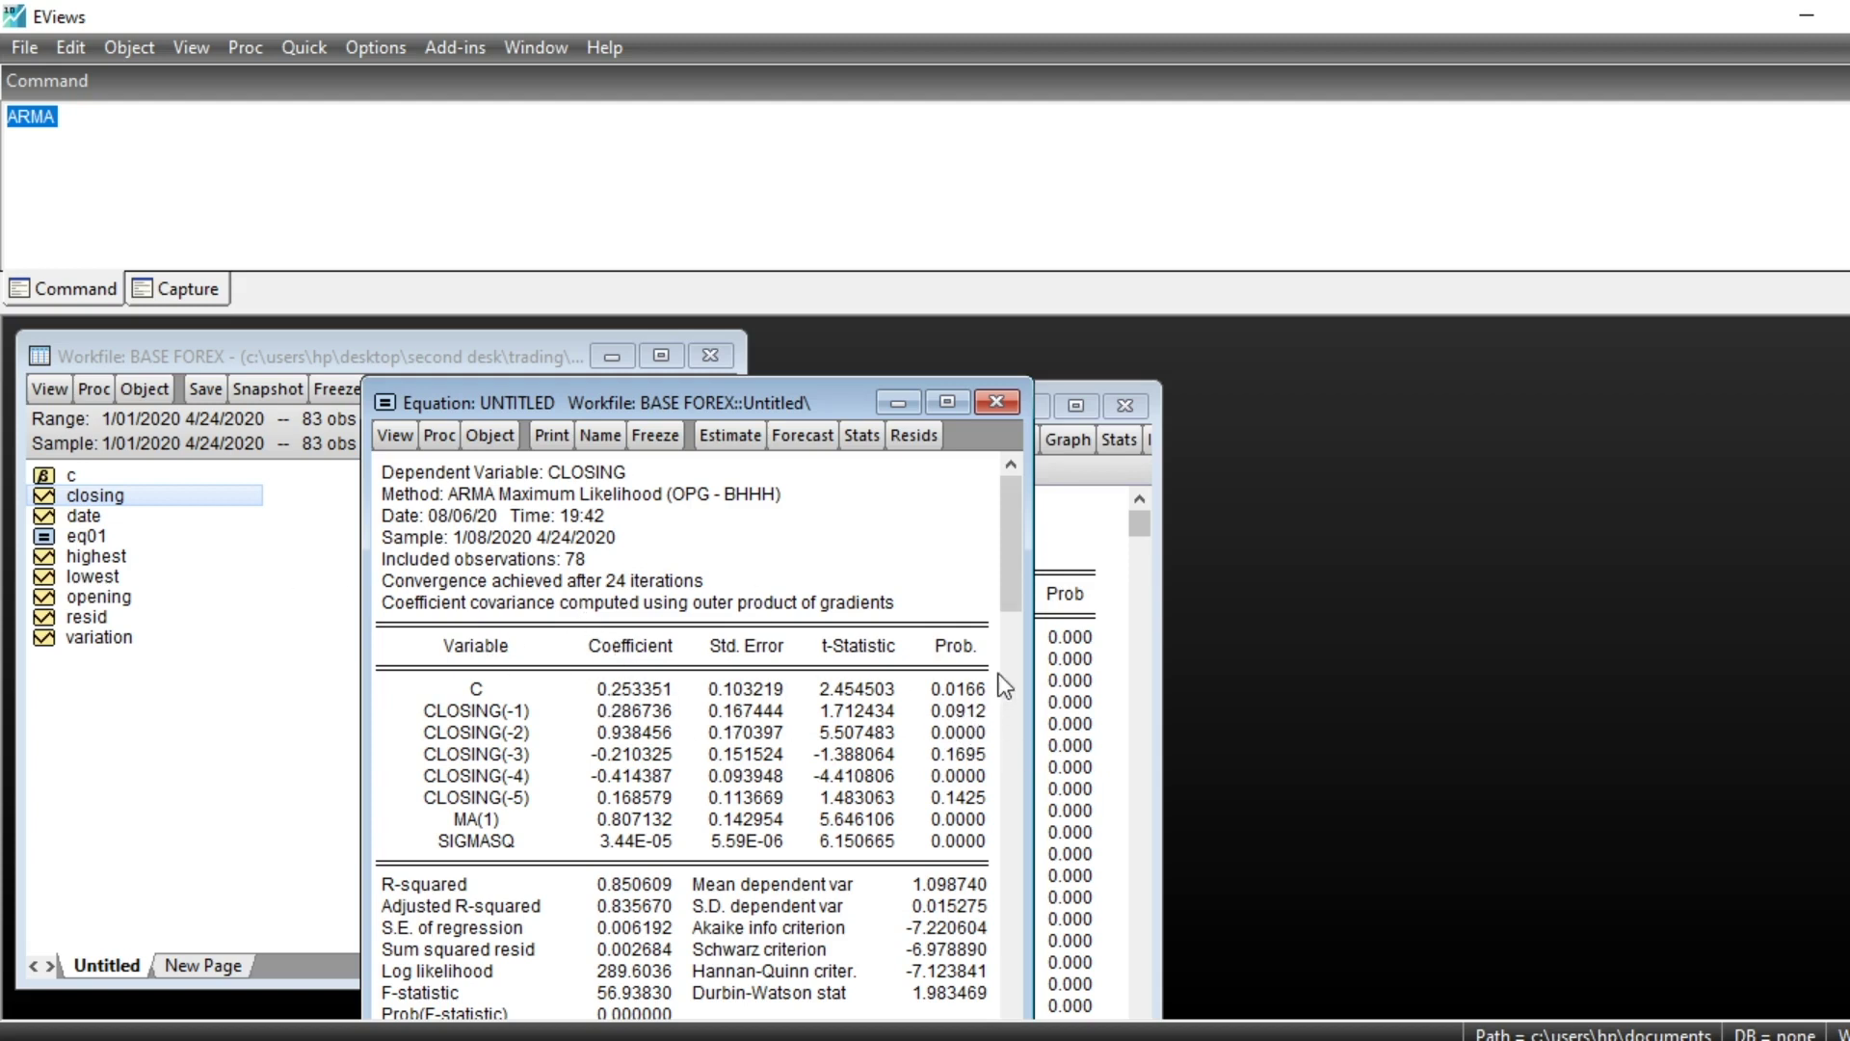
left_click_drag(1030, 659, 1092, 663)
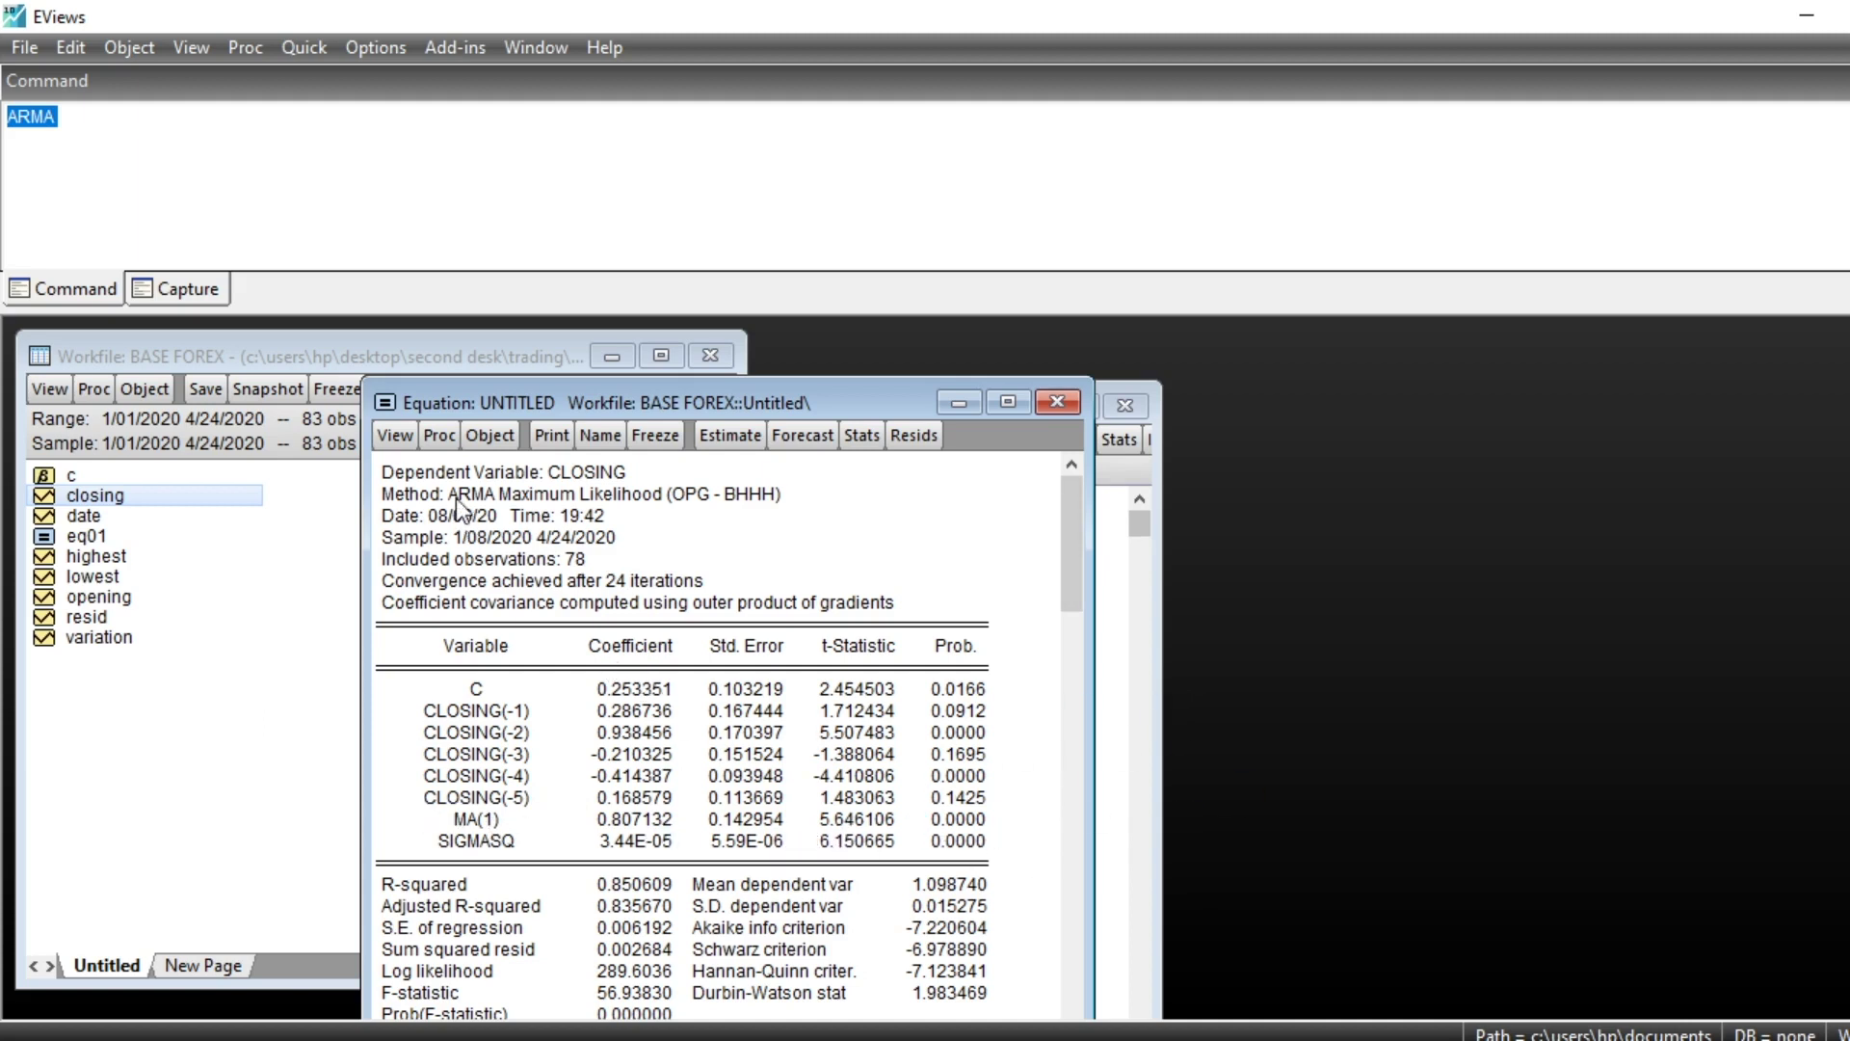
left_click(384, 433)
left_click(457, 403)
left_click_drag(684, 391, 1011, 371)
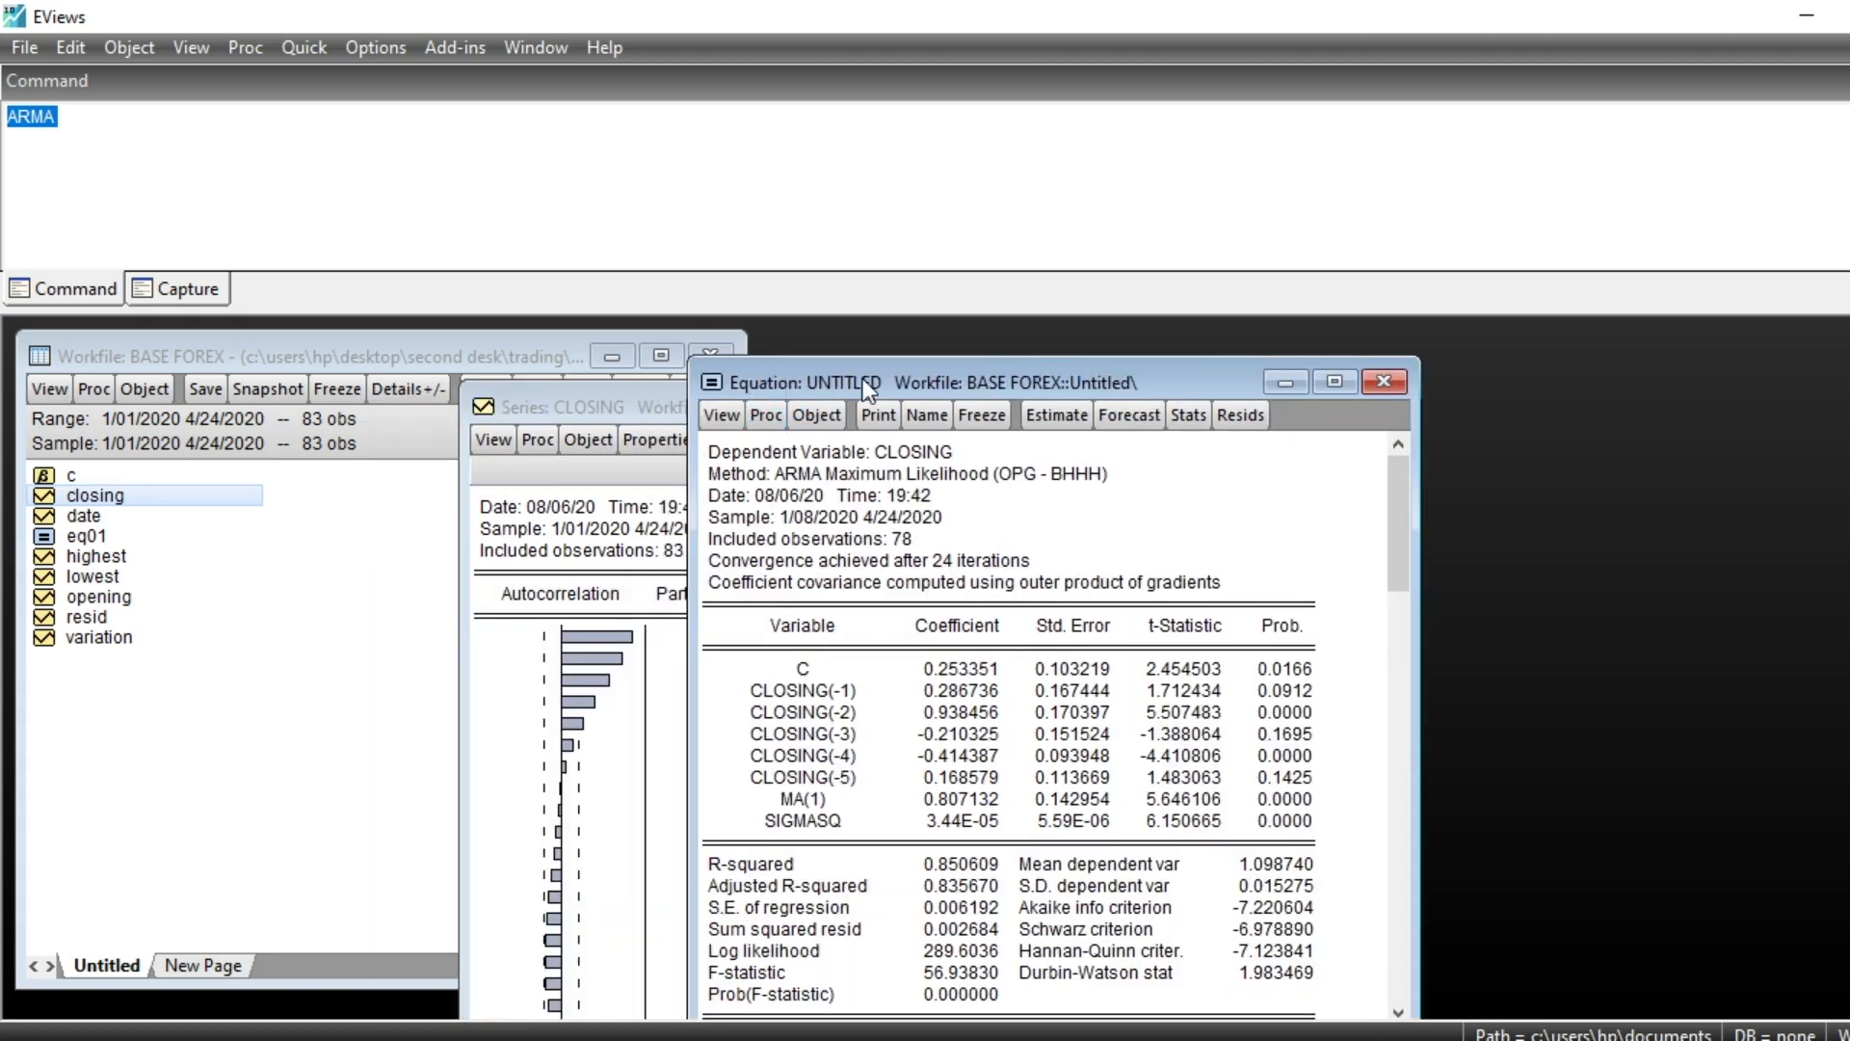
Show the residual histogram with normality test (Jarque-Bera 0.534668, p 0.765417)
left_click(725, 415)
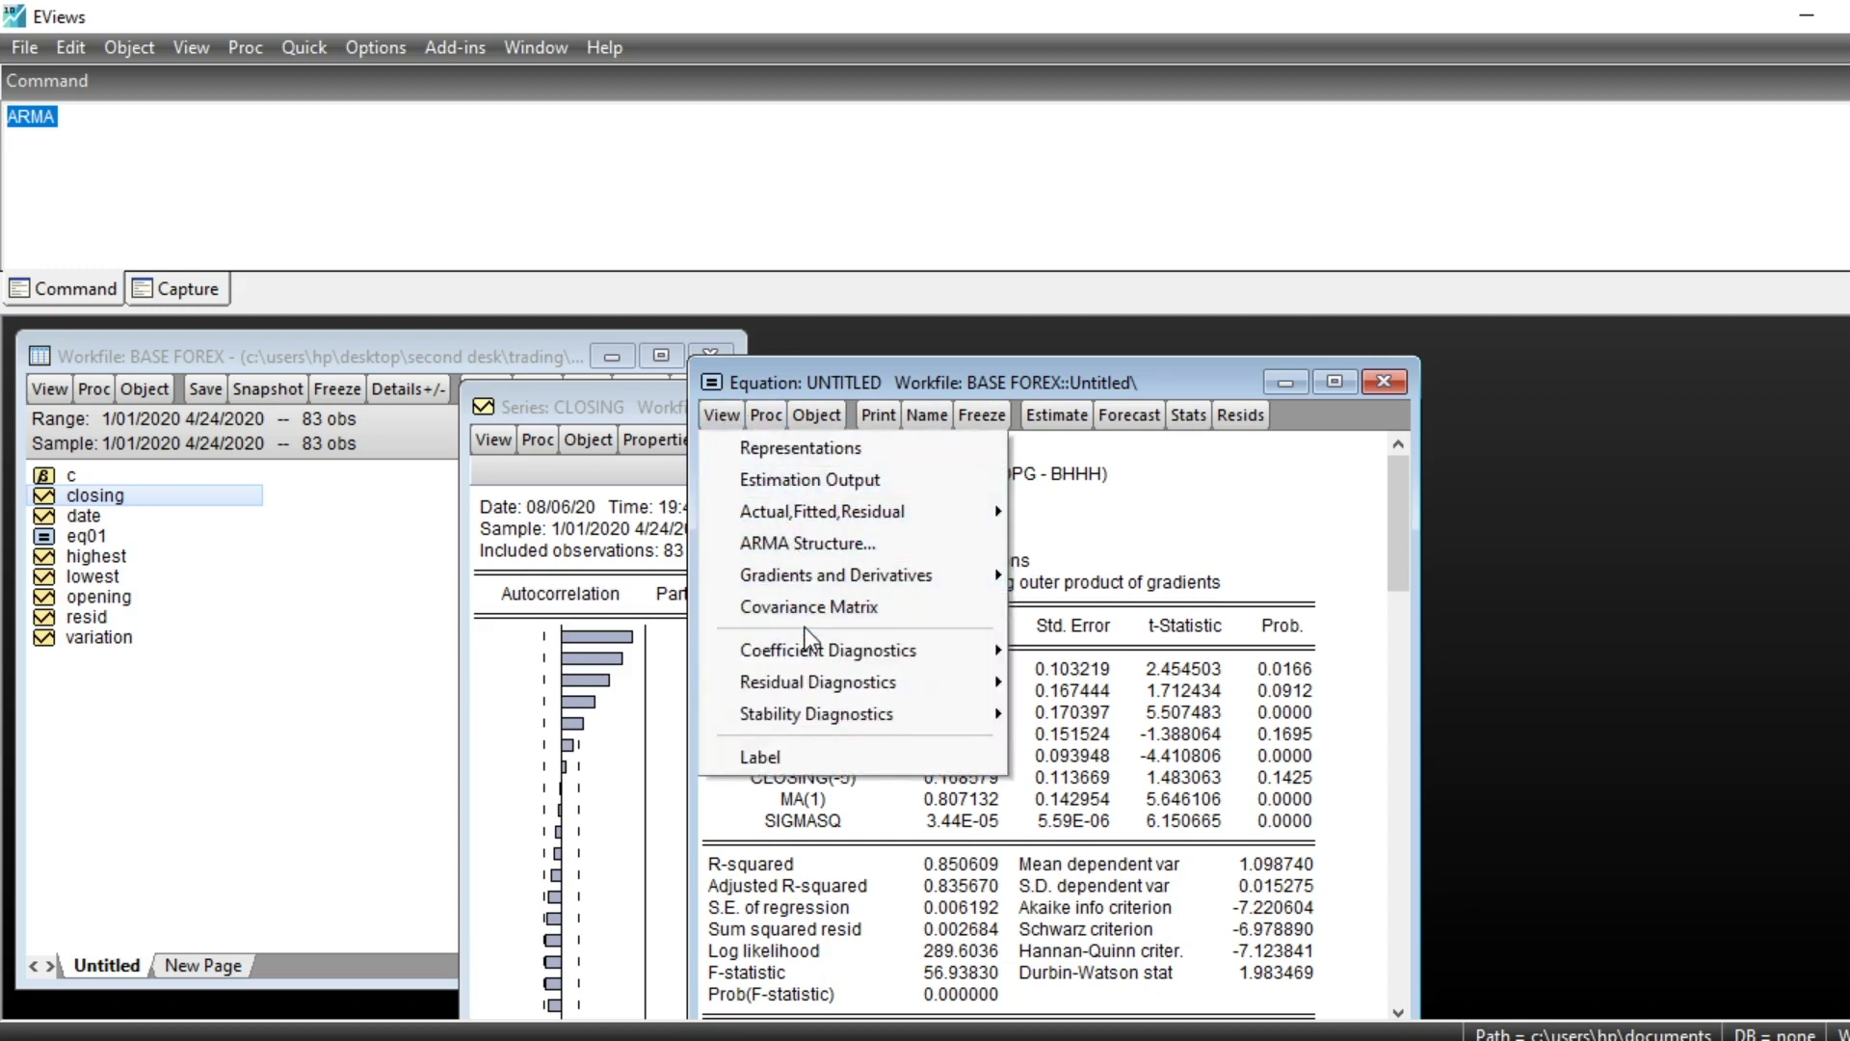
mouse_move(829, 683)
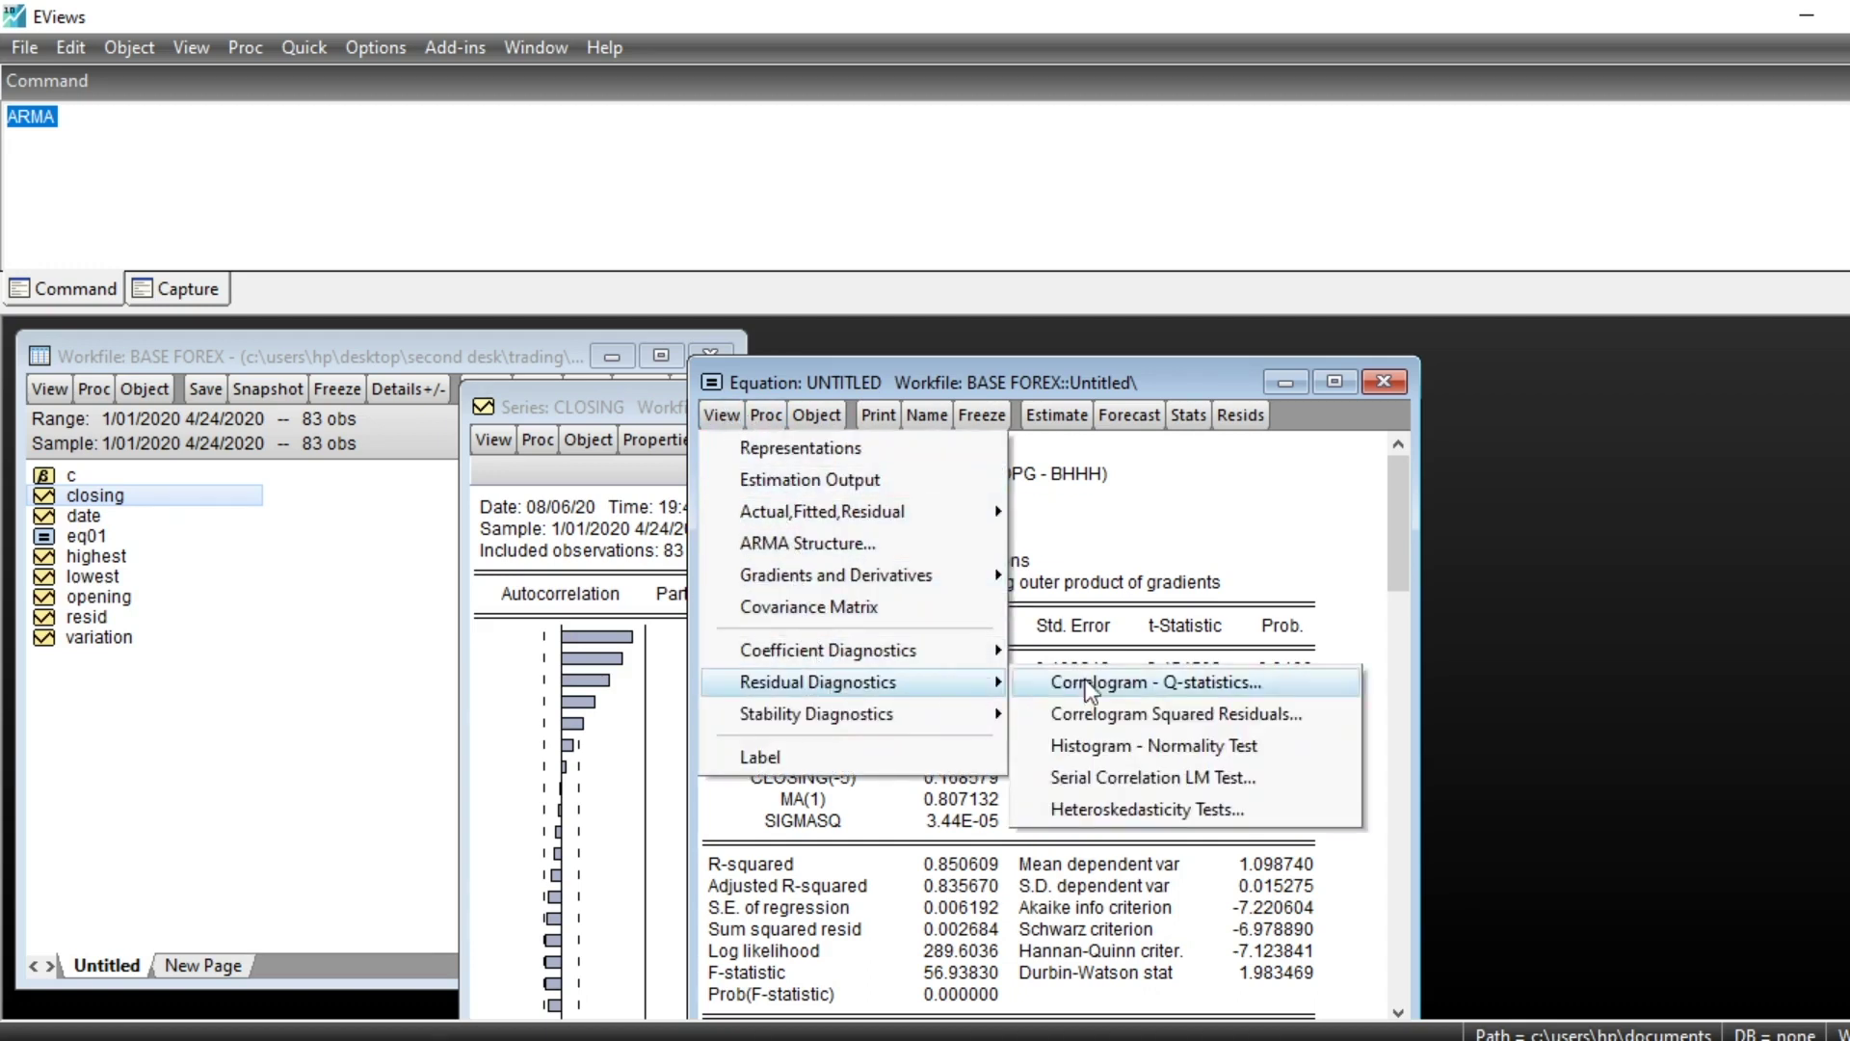
left_click(1165, 748)
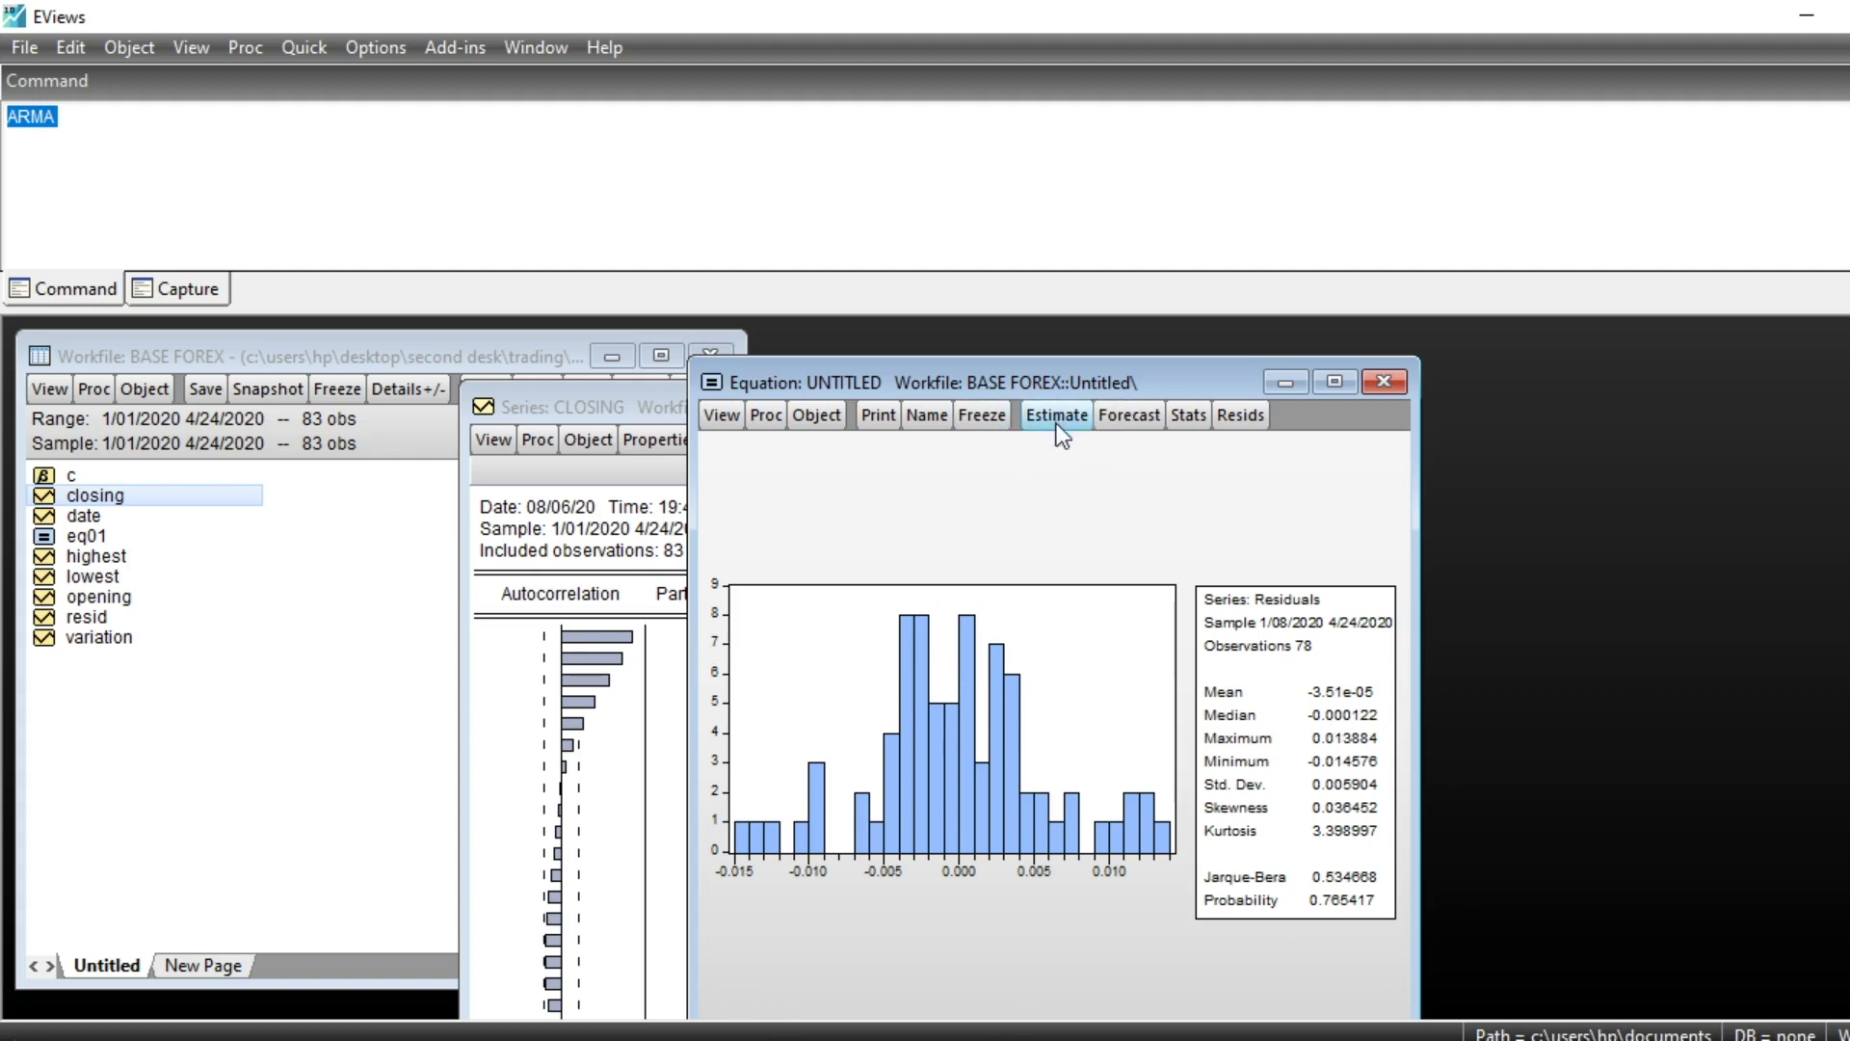
Run a Breusch-Pagan-Godfrey heteroskedasticity test on the equation residuals (F 0.980462, p 0.4357)
left_click(721, 422)
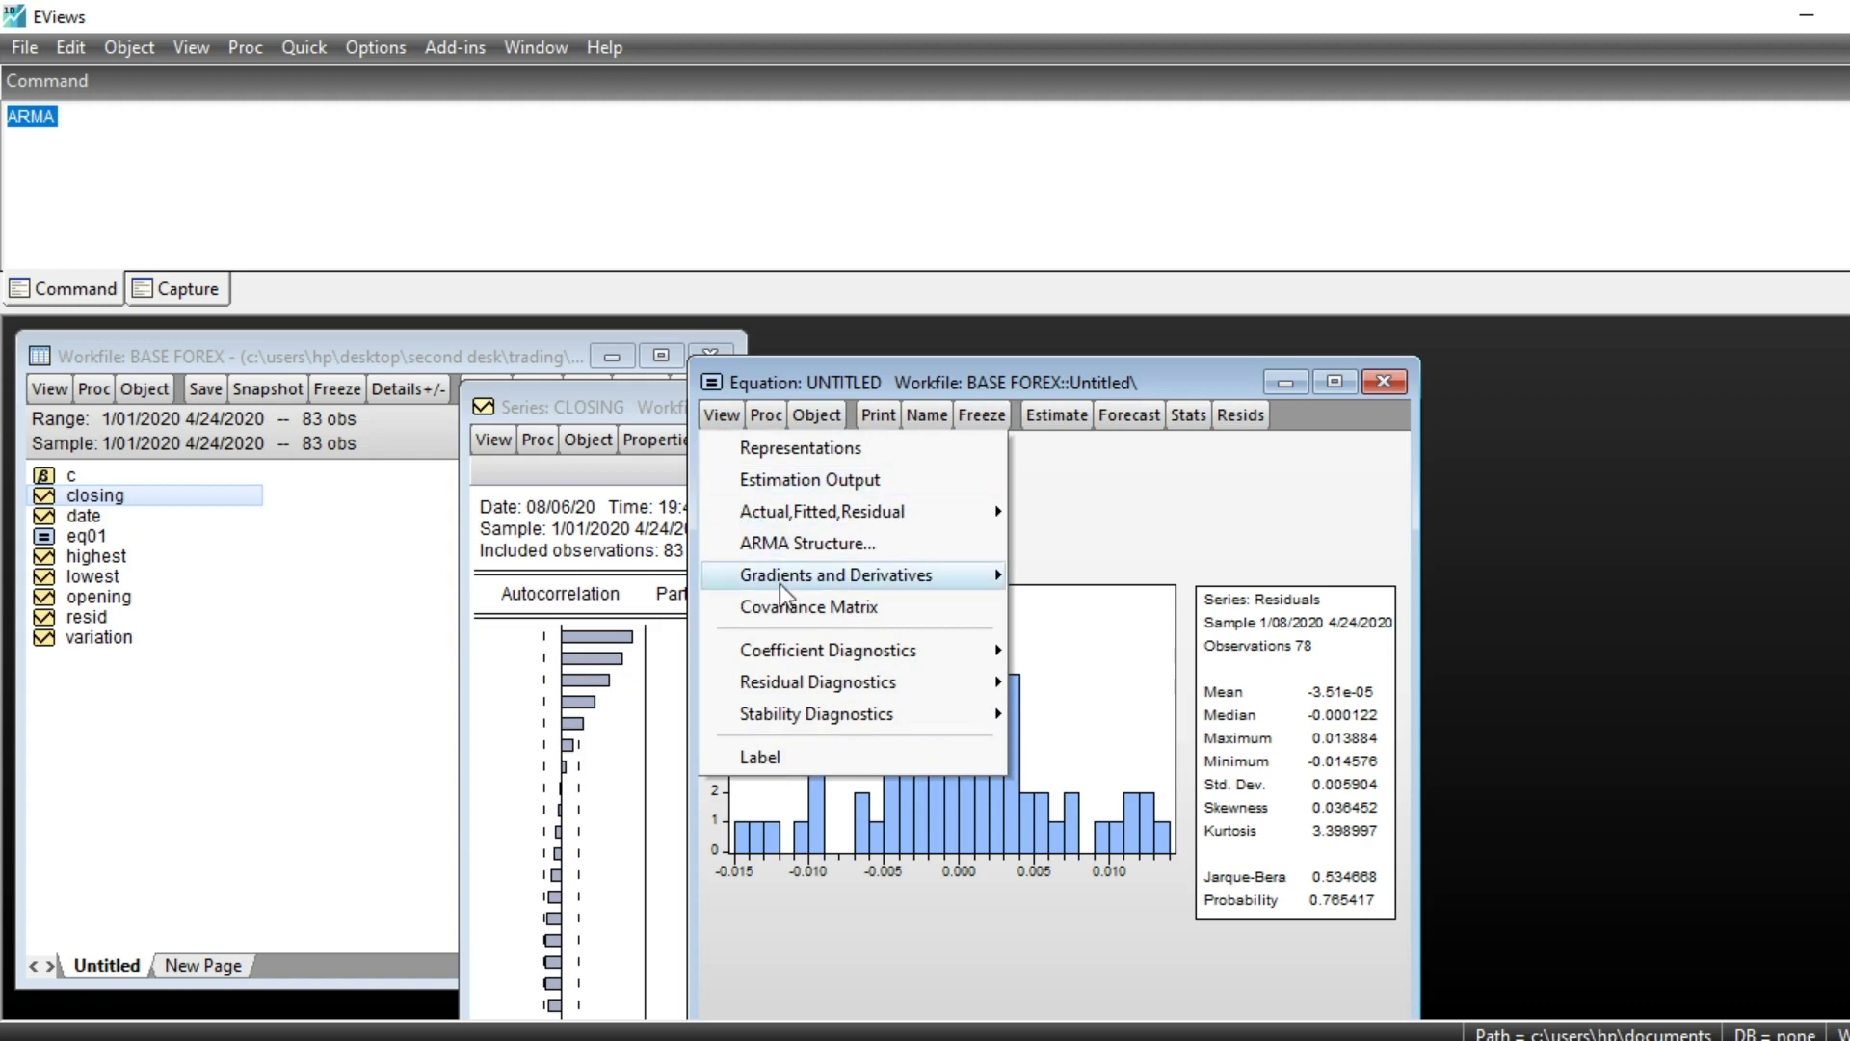
mouse_move(752, 578)
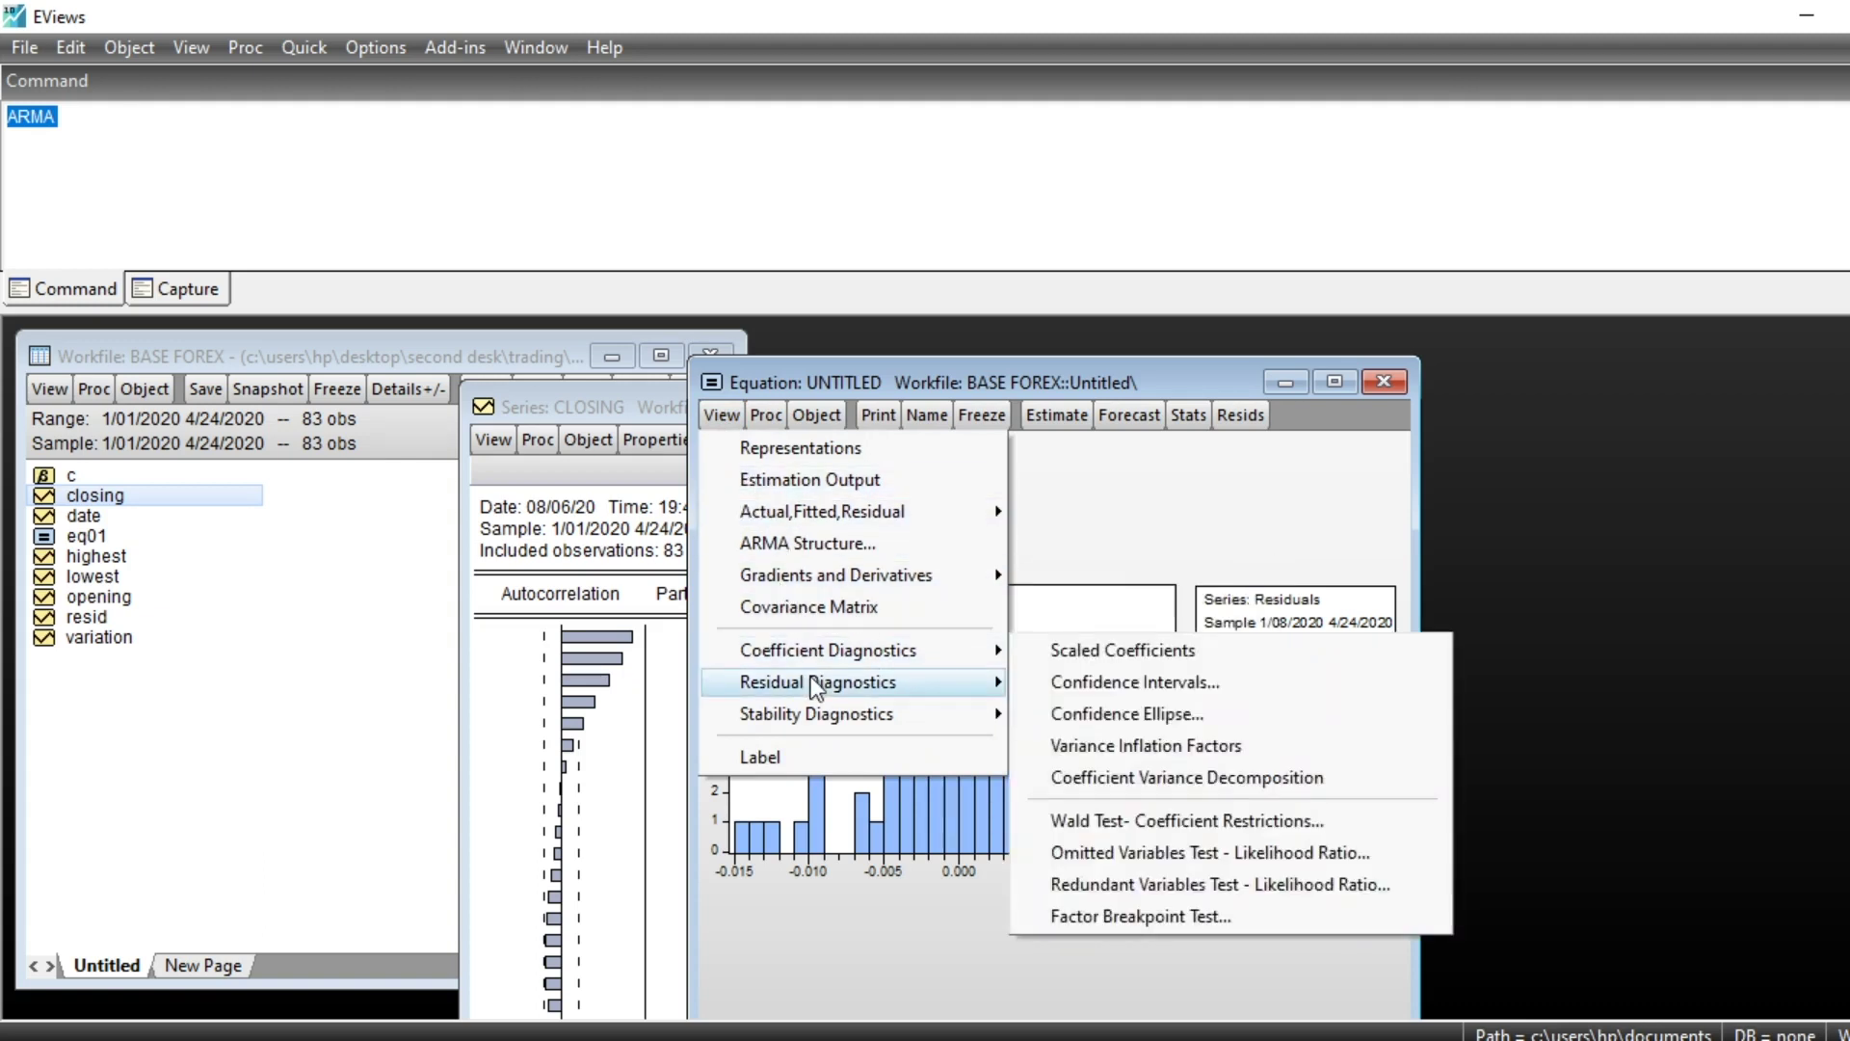
mouse_move(815, 686)
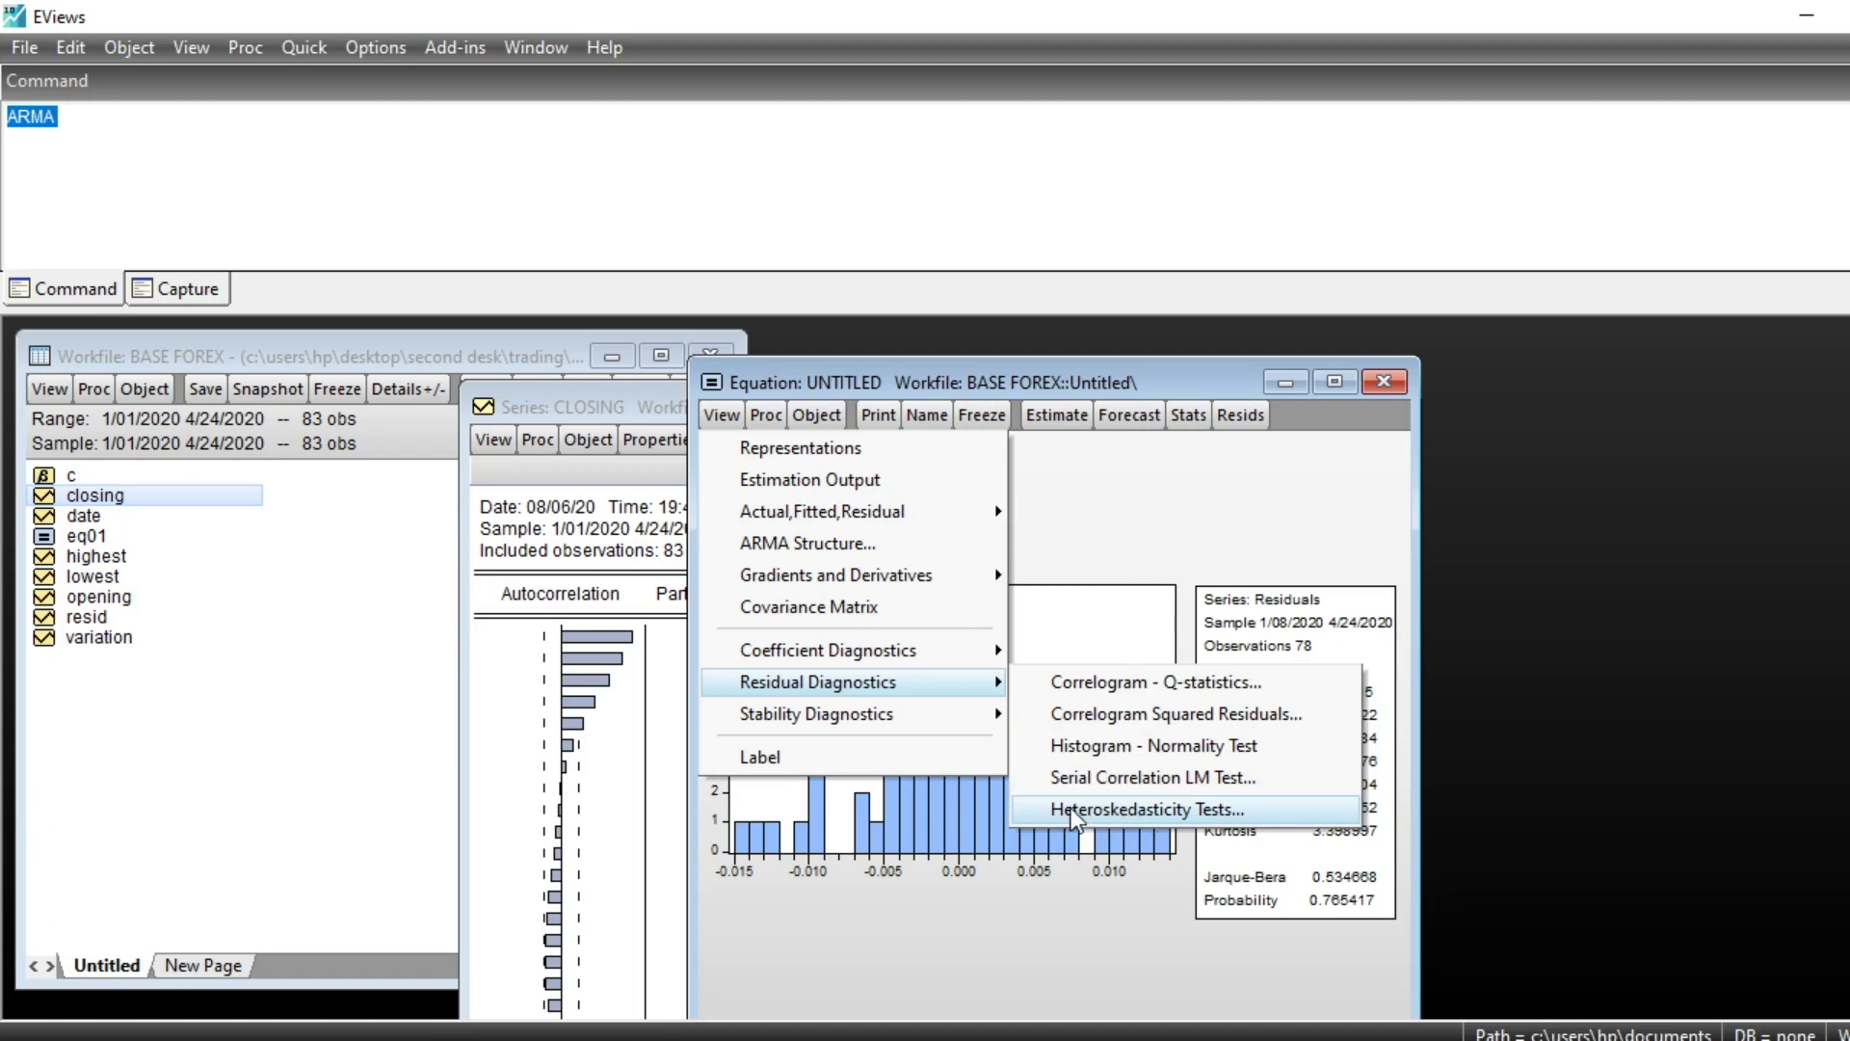
left_click(1200, 824)
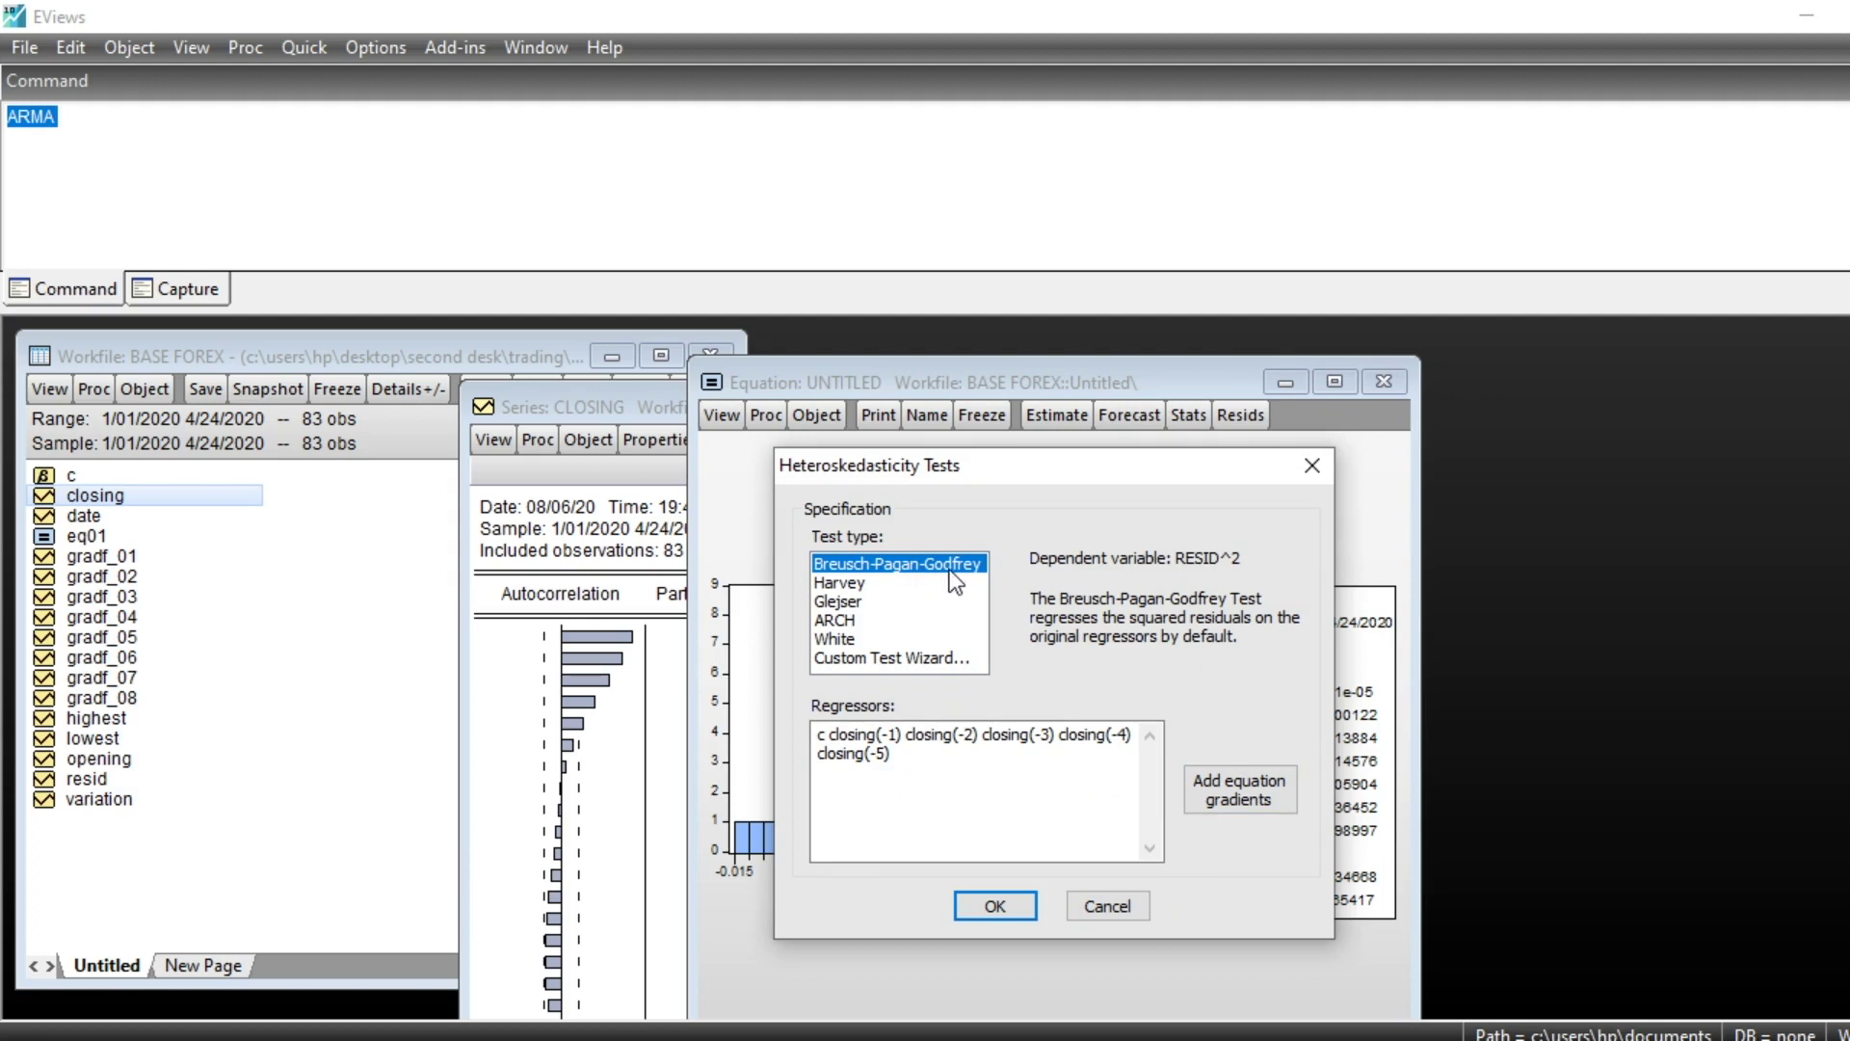
left_click(1005, 904)
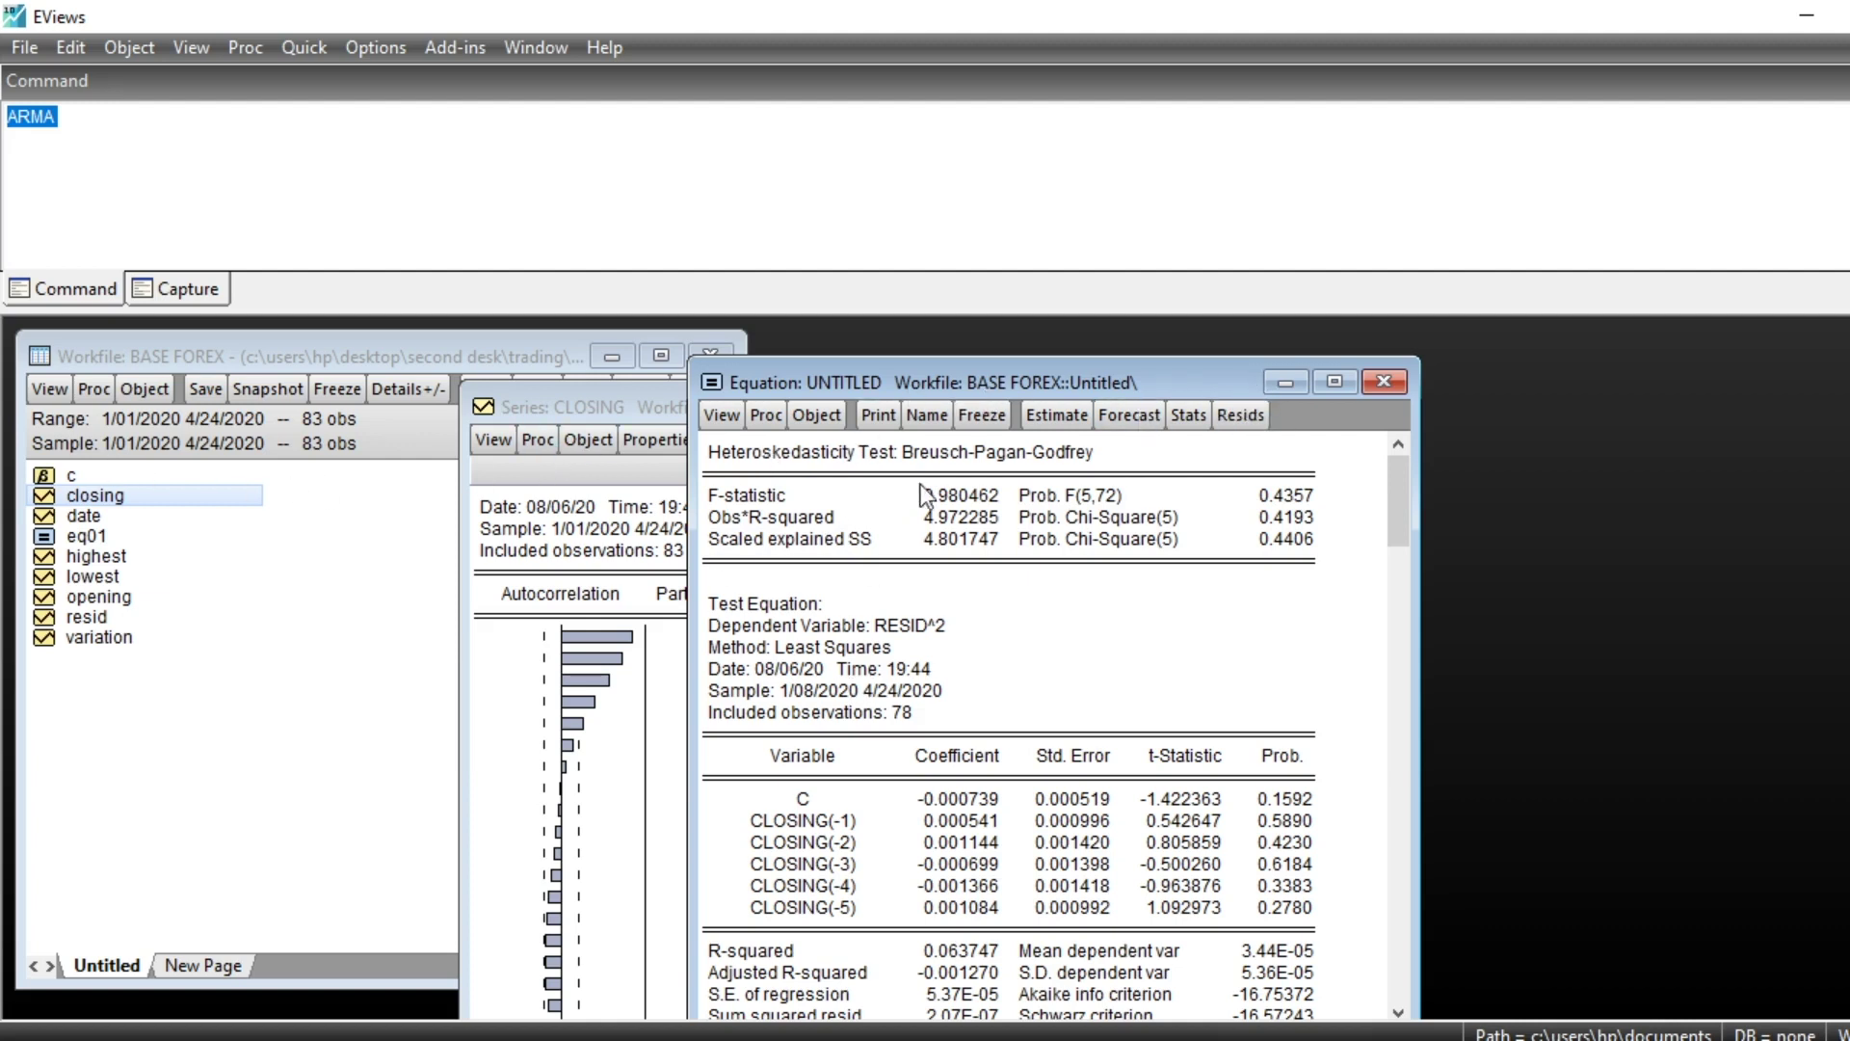
In the BASE FOREX workfile range settings, change the end date to 5/01/2020
left_click(599, 403)
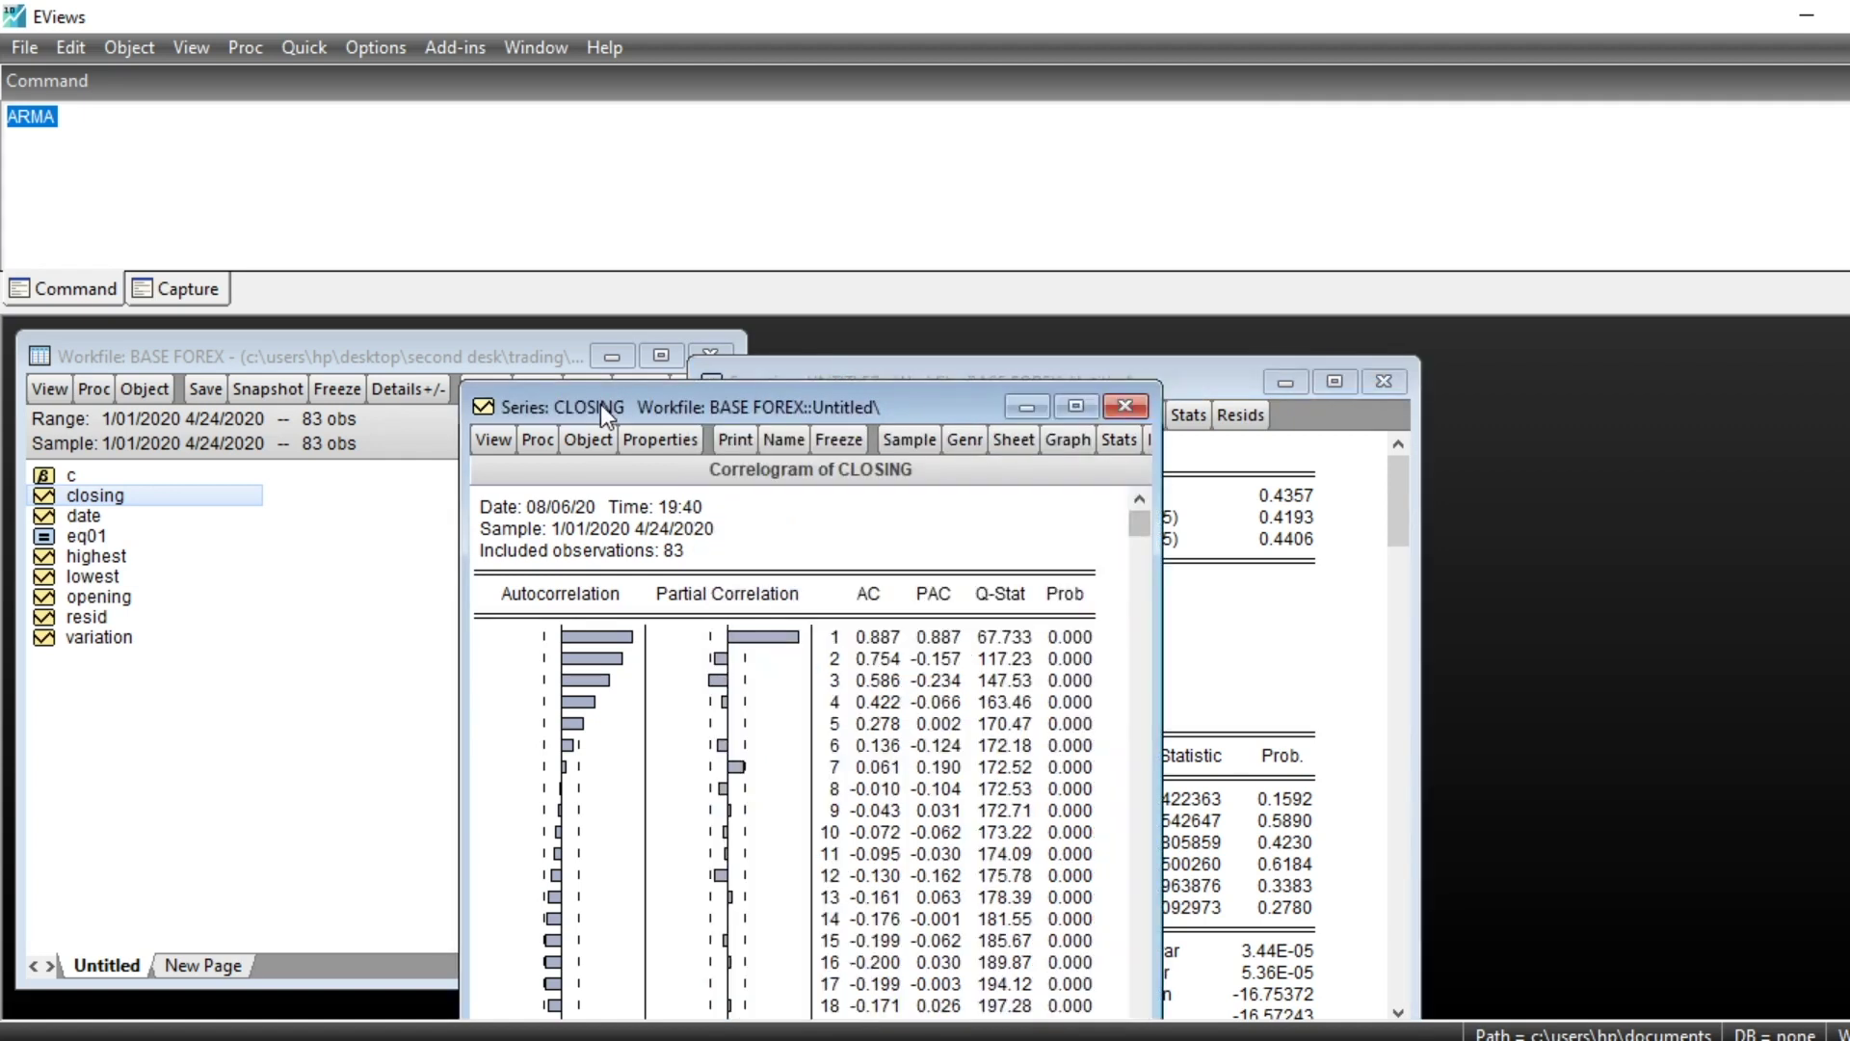
left_click(1199, 378)
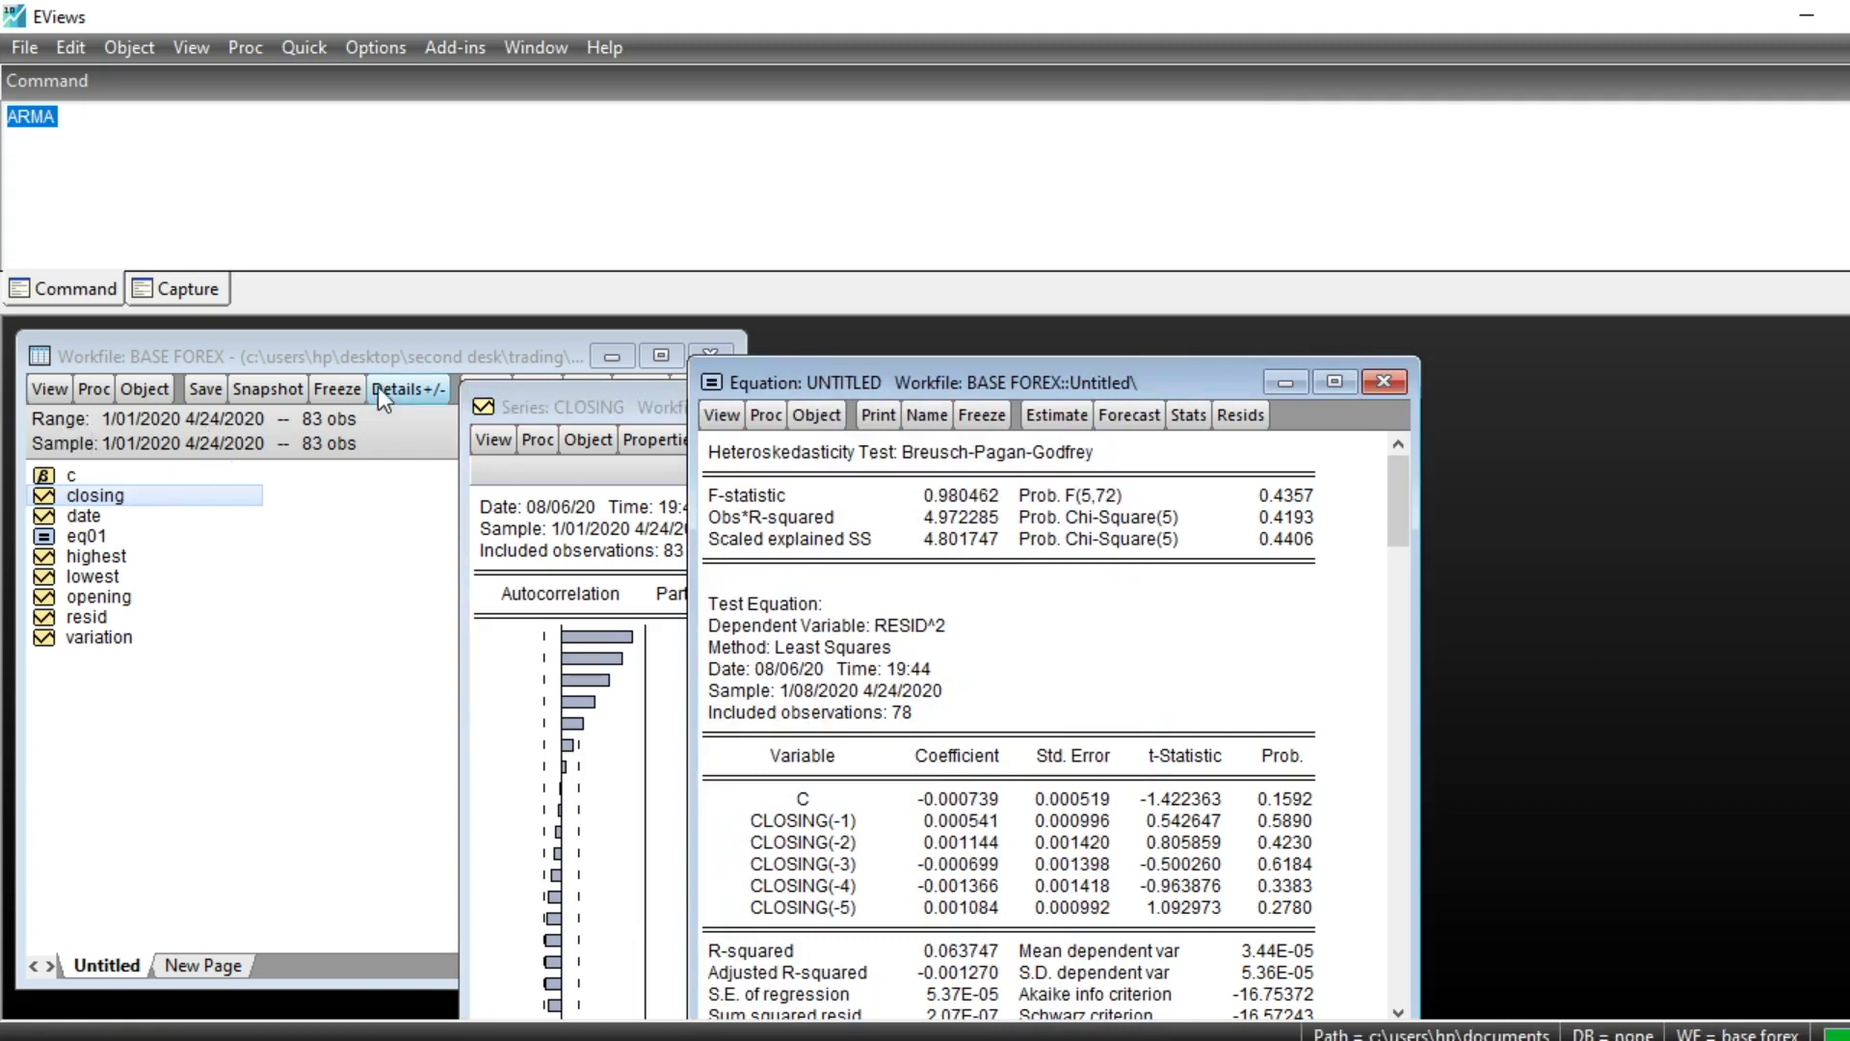
left_click(311, 359)
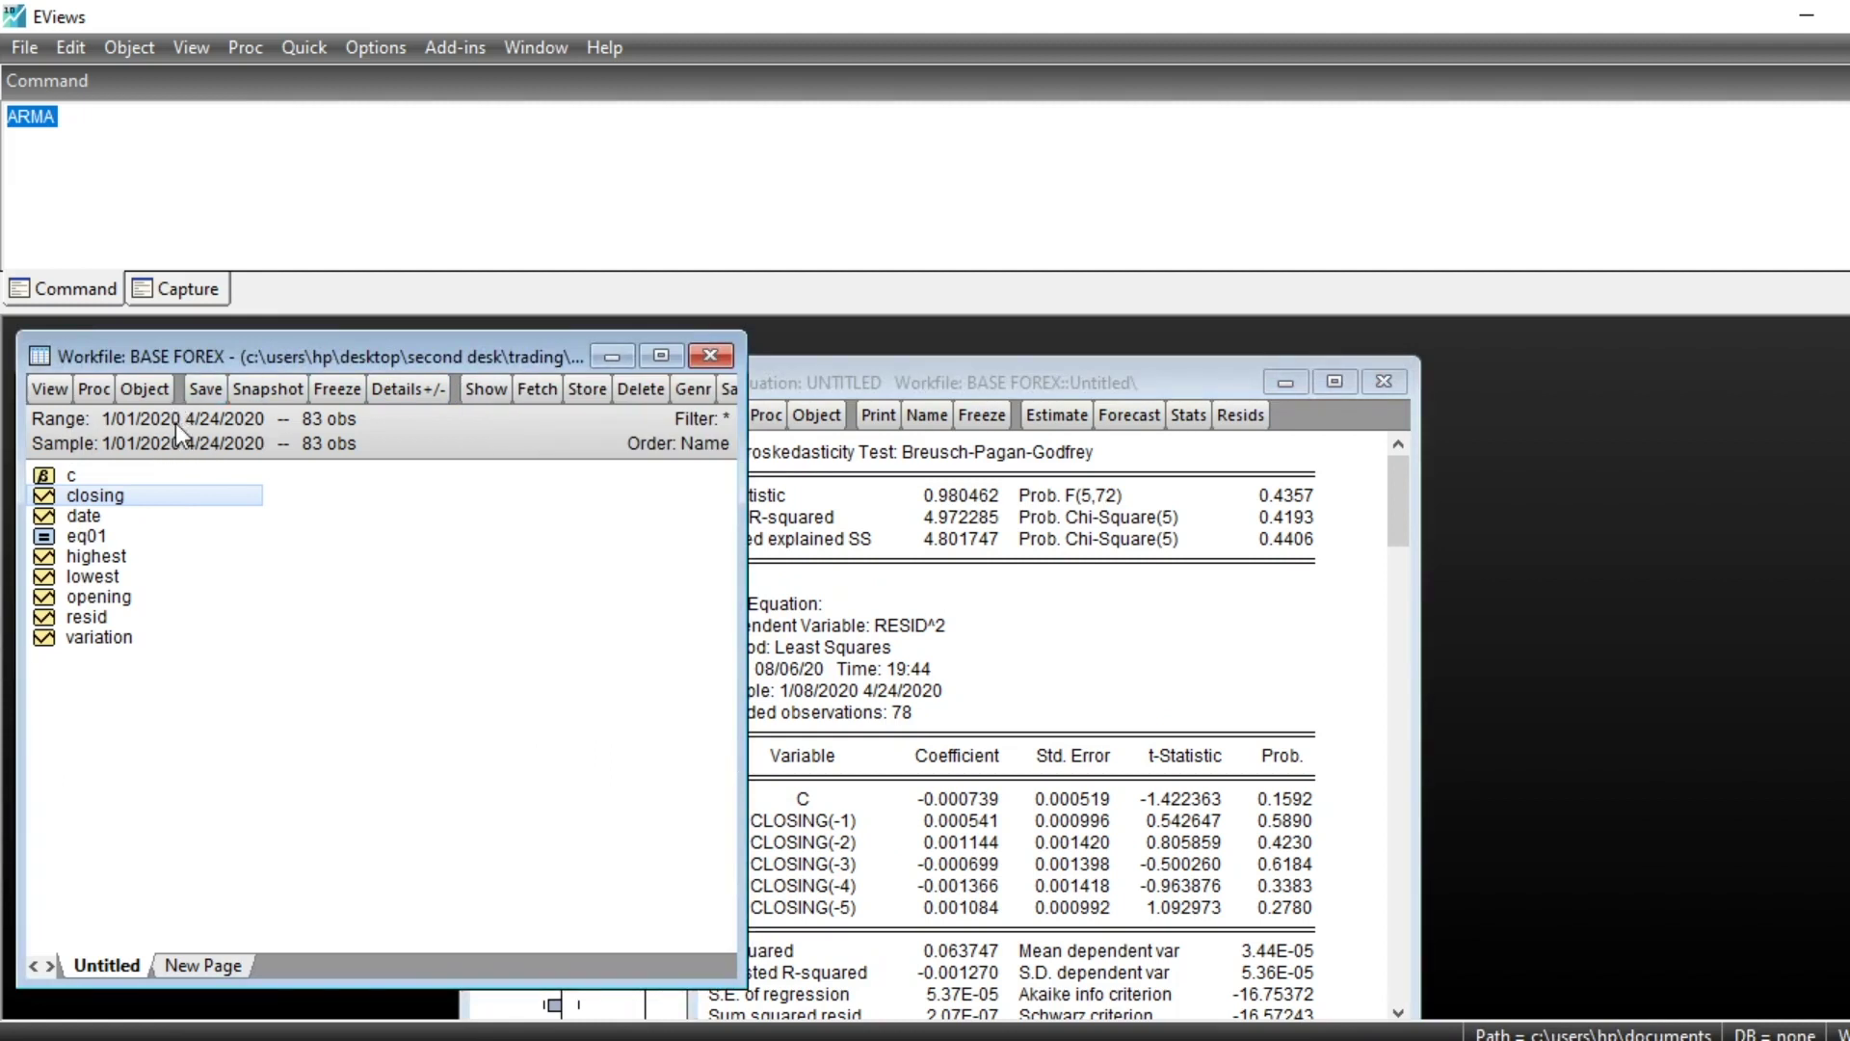
double_click(91, 424)
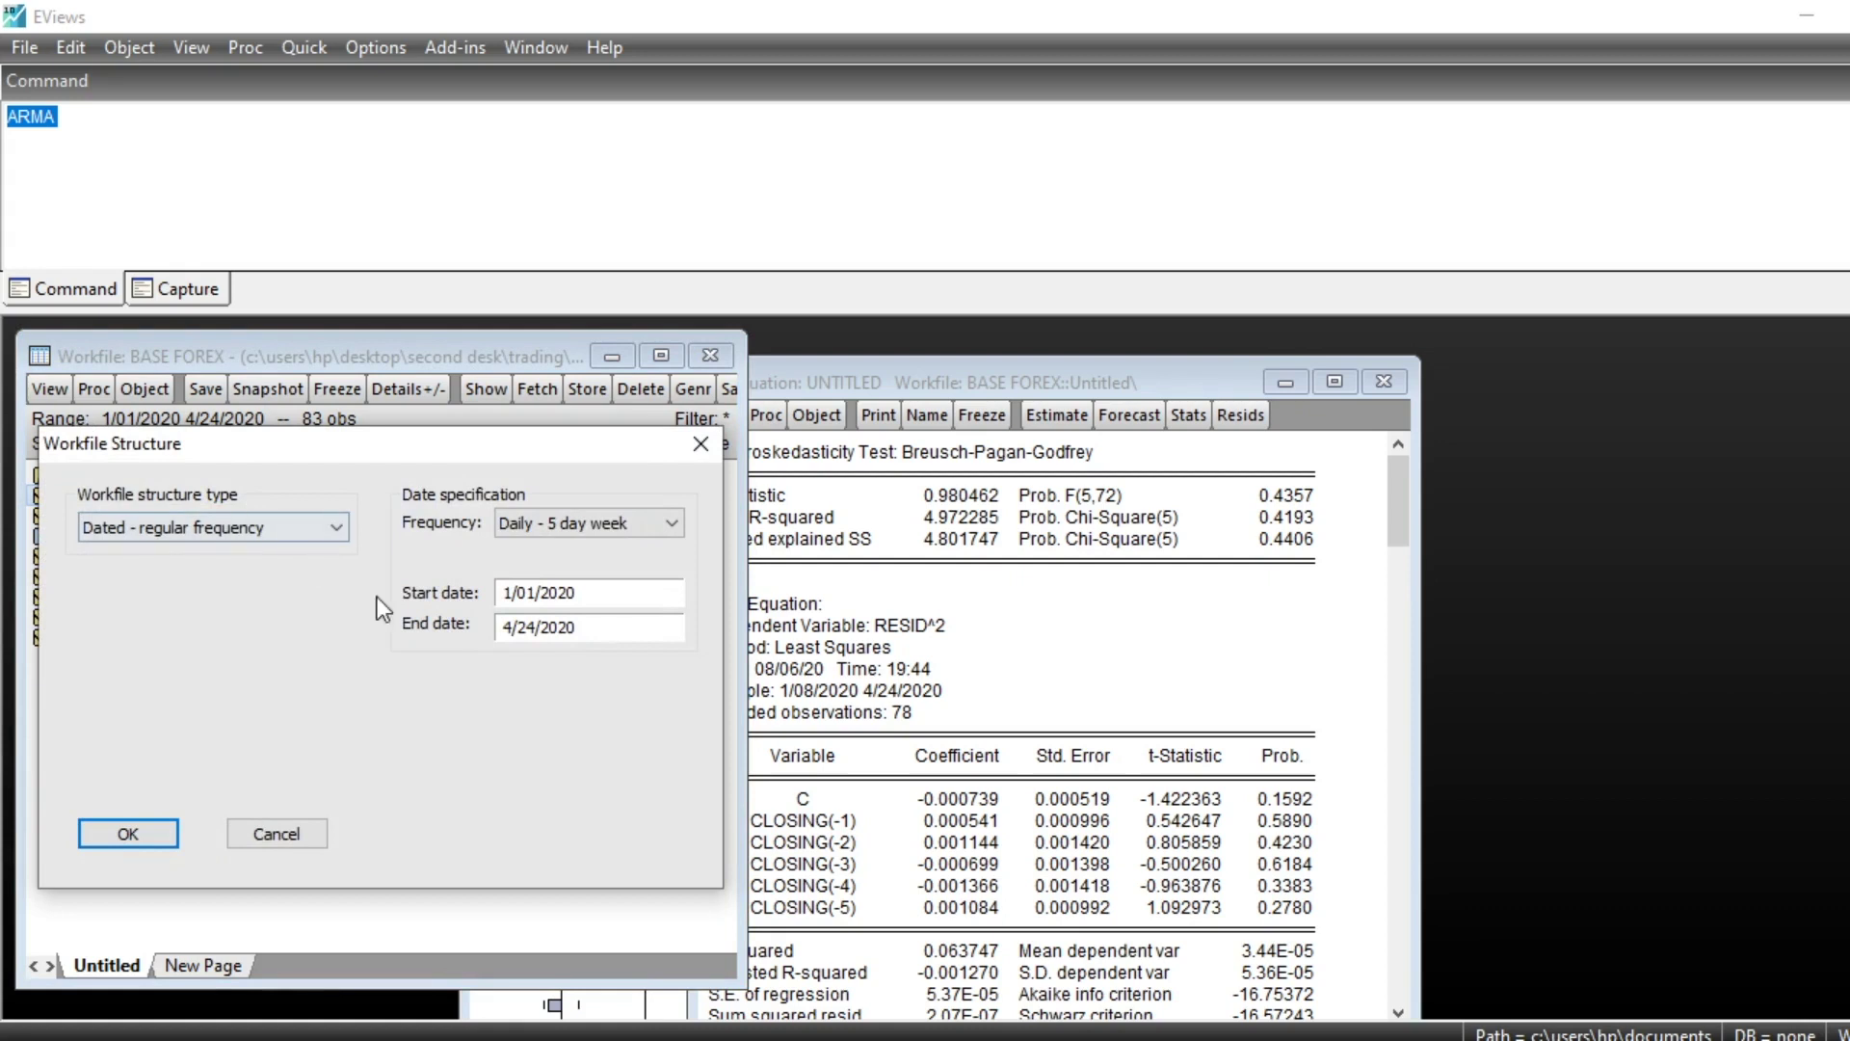
double_click(495, 628)
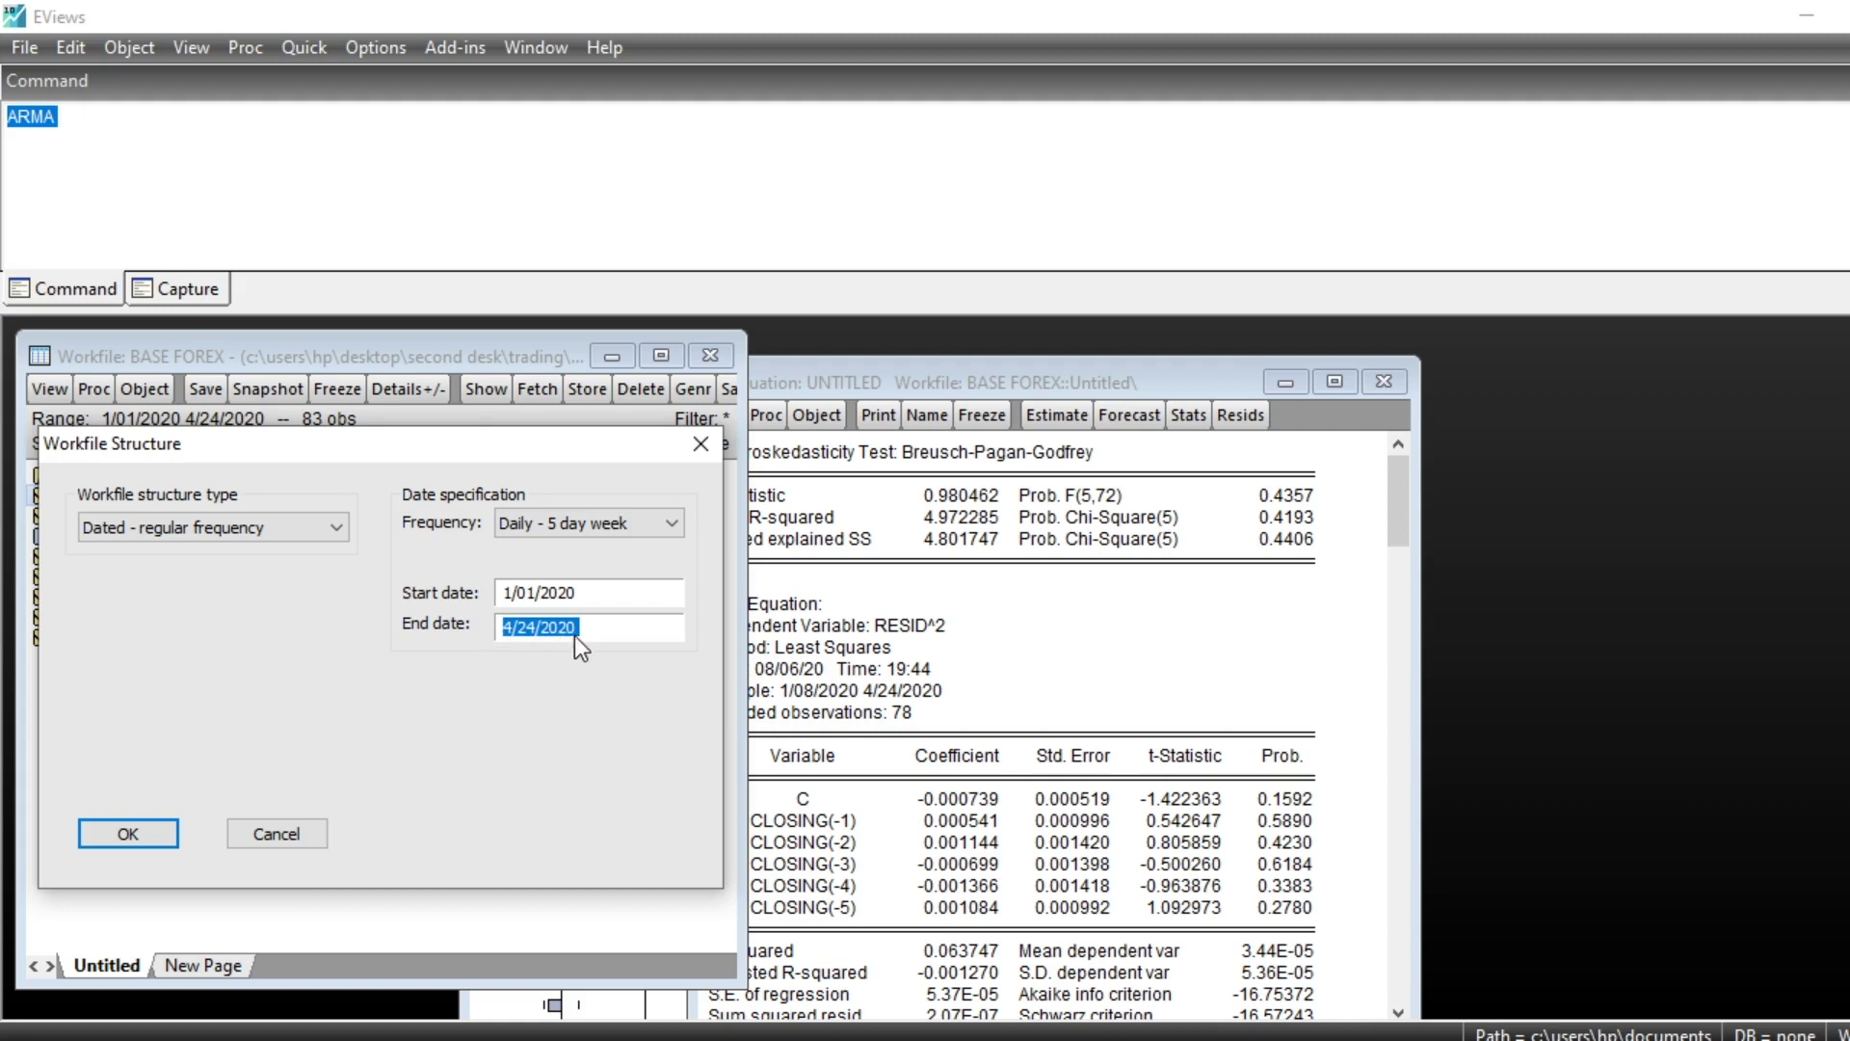
left_click(516, 626)
key("BackSpace")
type("5")
left_click(538, 626)
key("BackSpace")
key("BackSpace")
type("01")
Apply the new range, adding 5 observations for 88 total, and accept the CLOSING correlogram settings
left_click(176, 841)
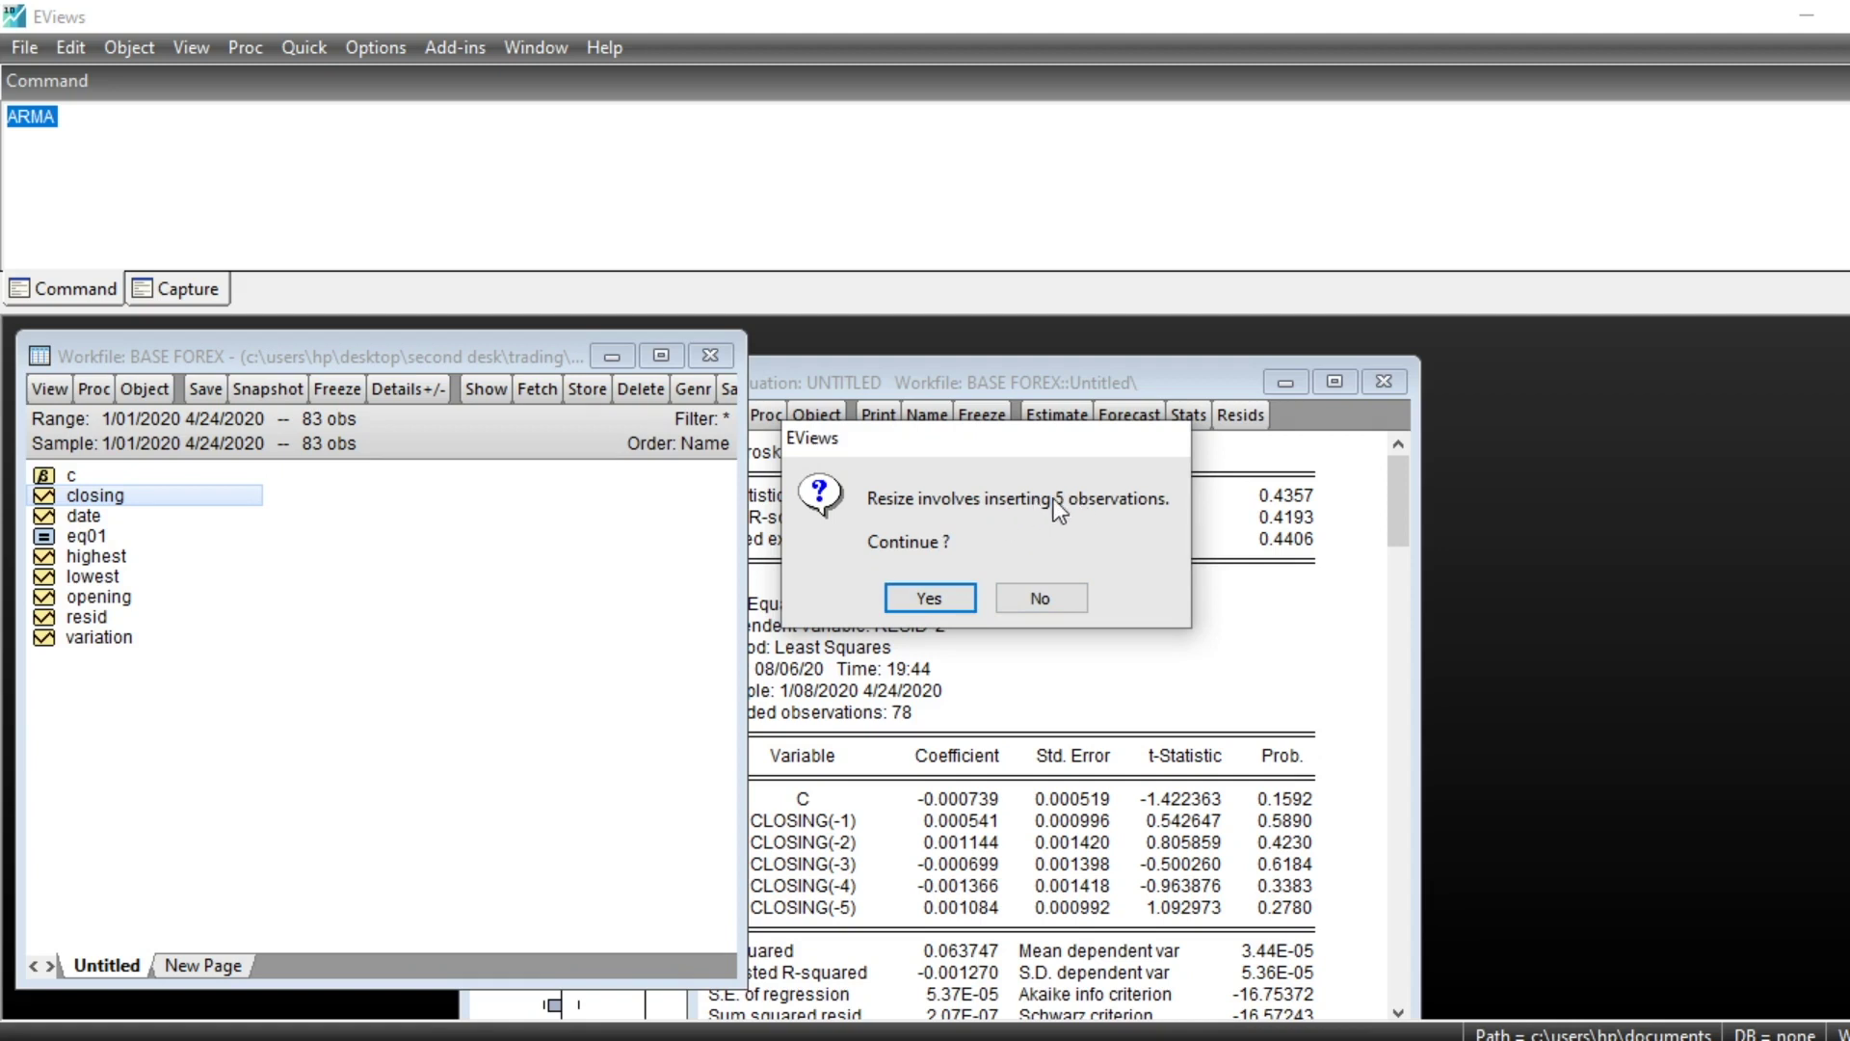
left_click(923, 604)
left_click(911, 700)
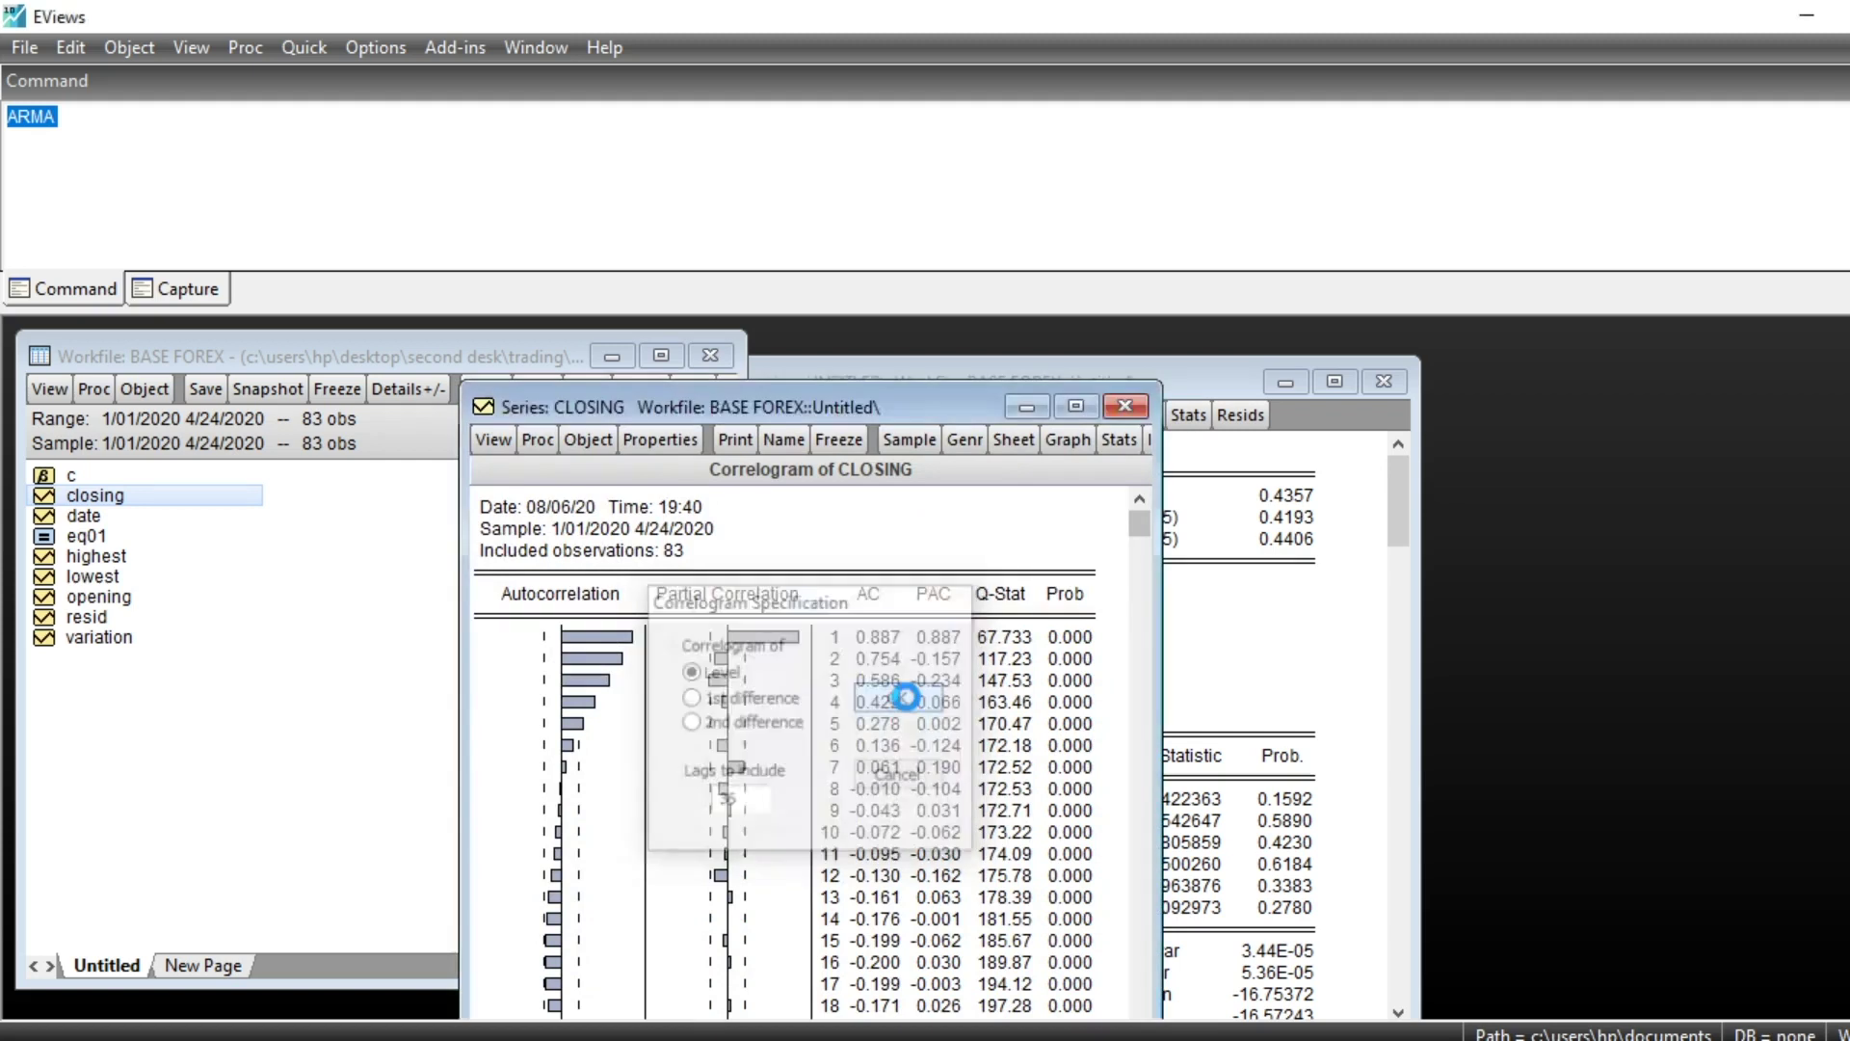
left_click(905, 704)
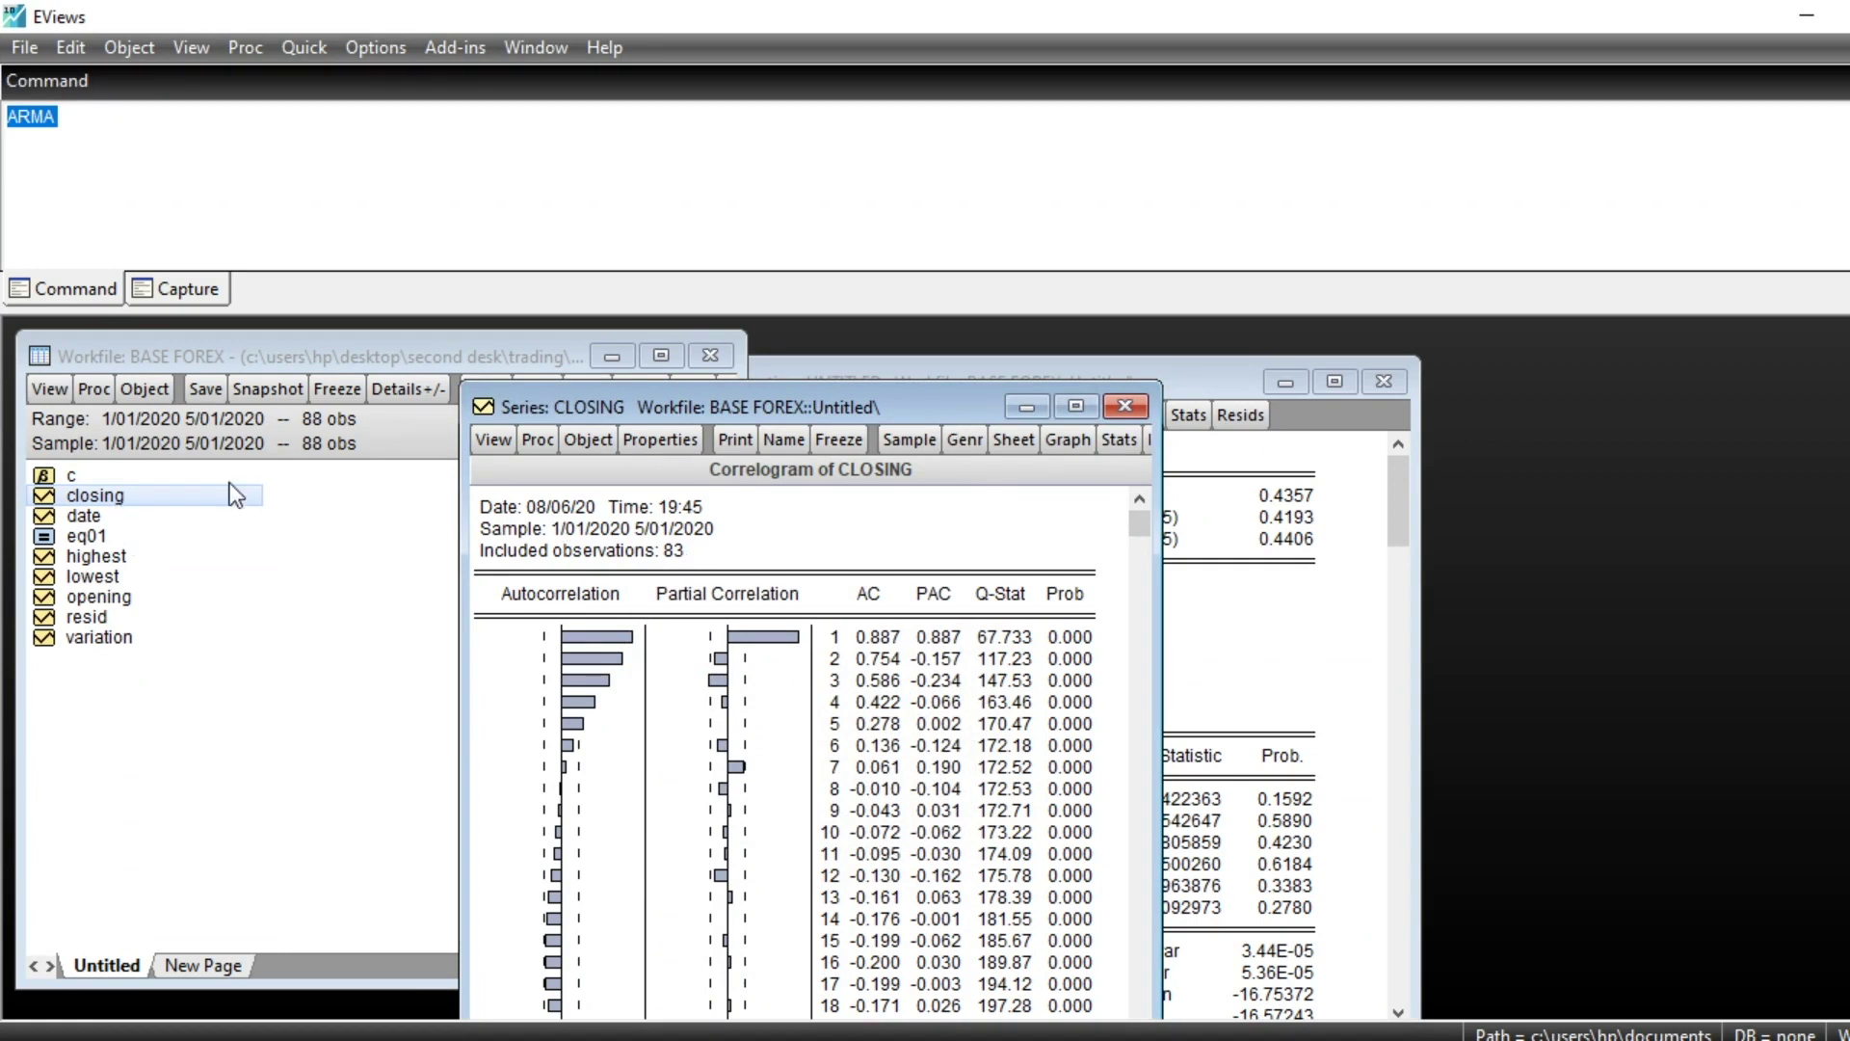
View CLOSING as a spreadsheet showing NA for 4/27–5/01/2020, then return to the equation results
left_click(499, 440)
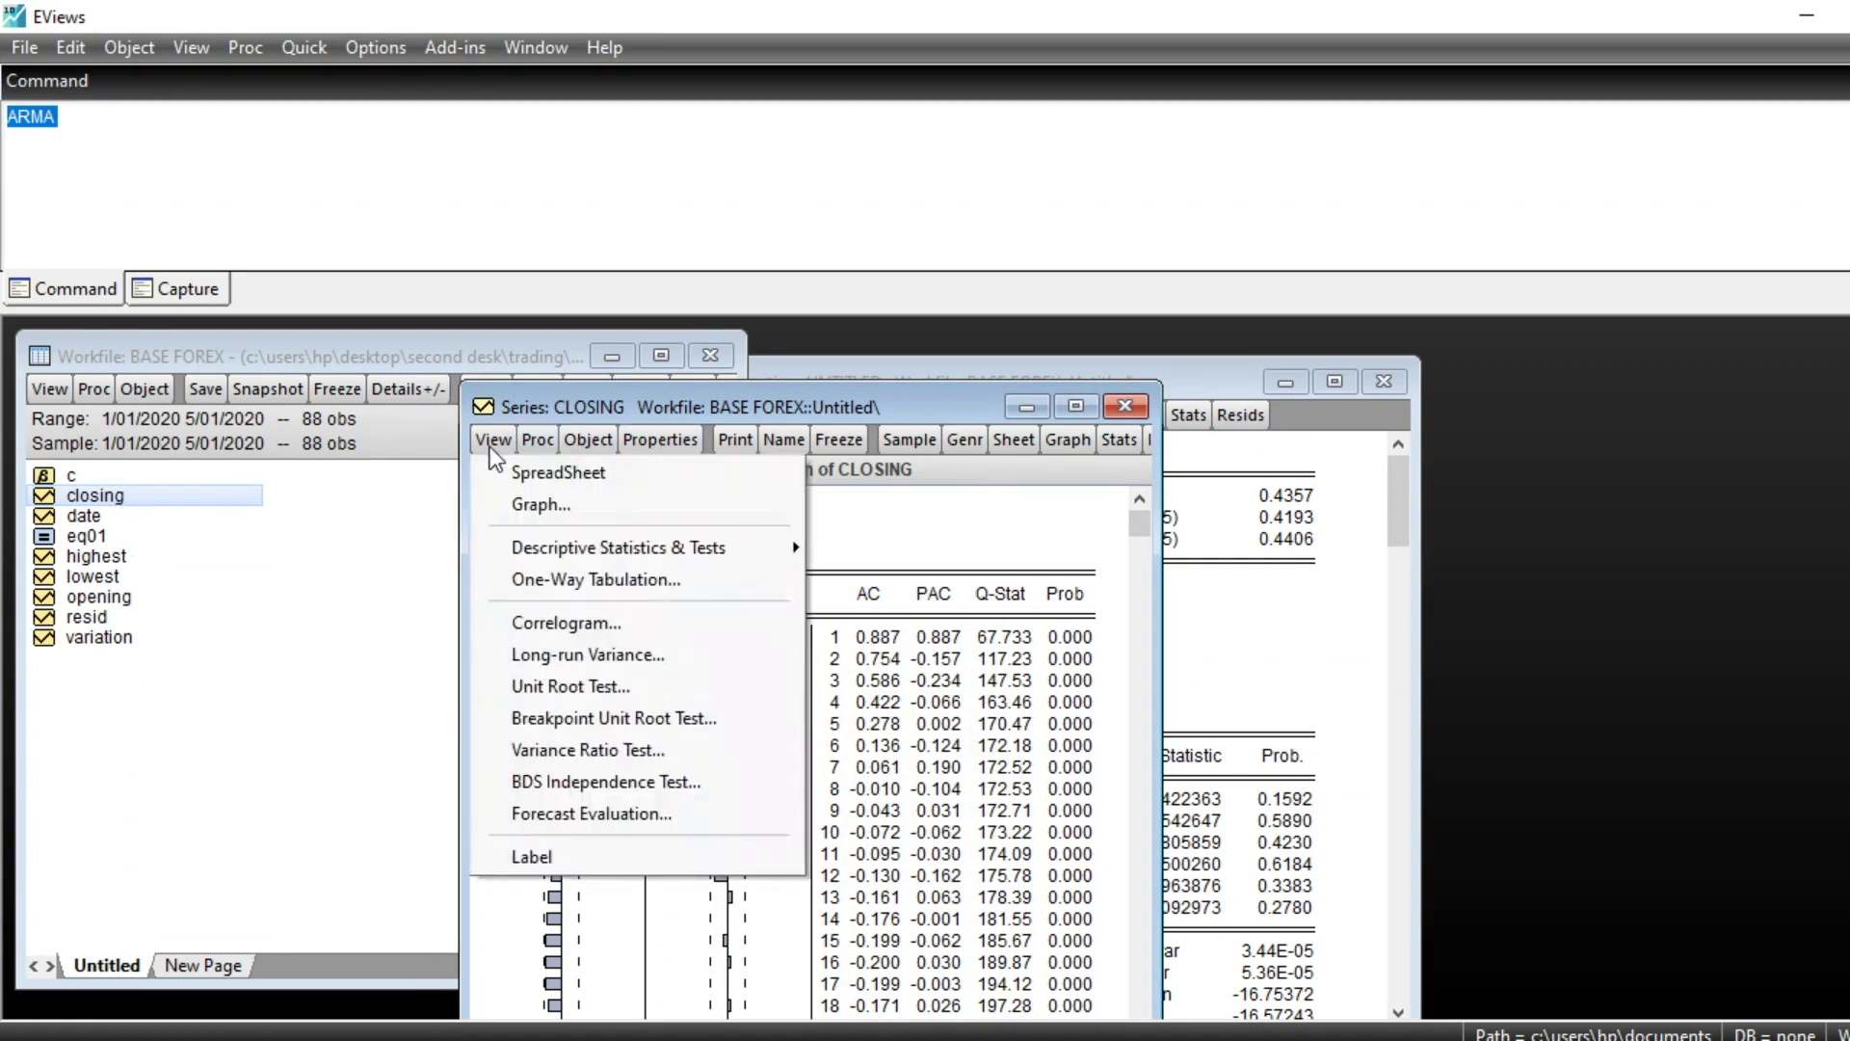
left_click(542, 474)
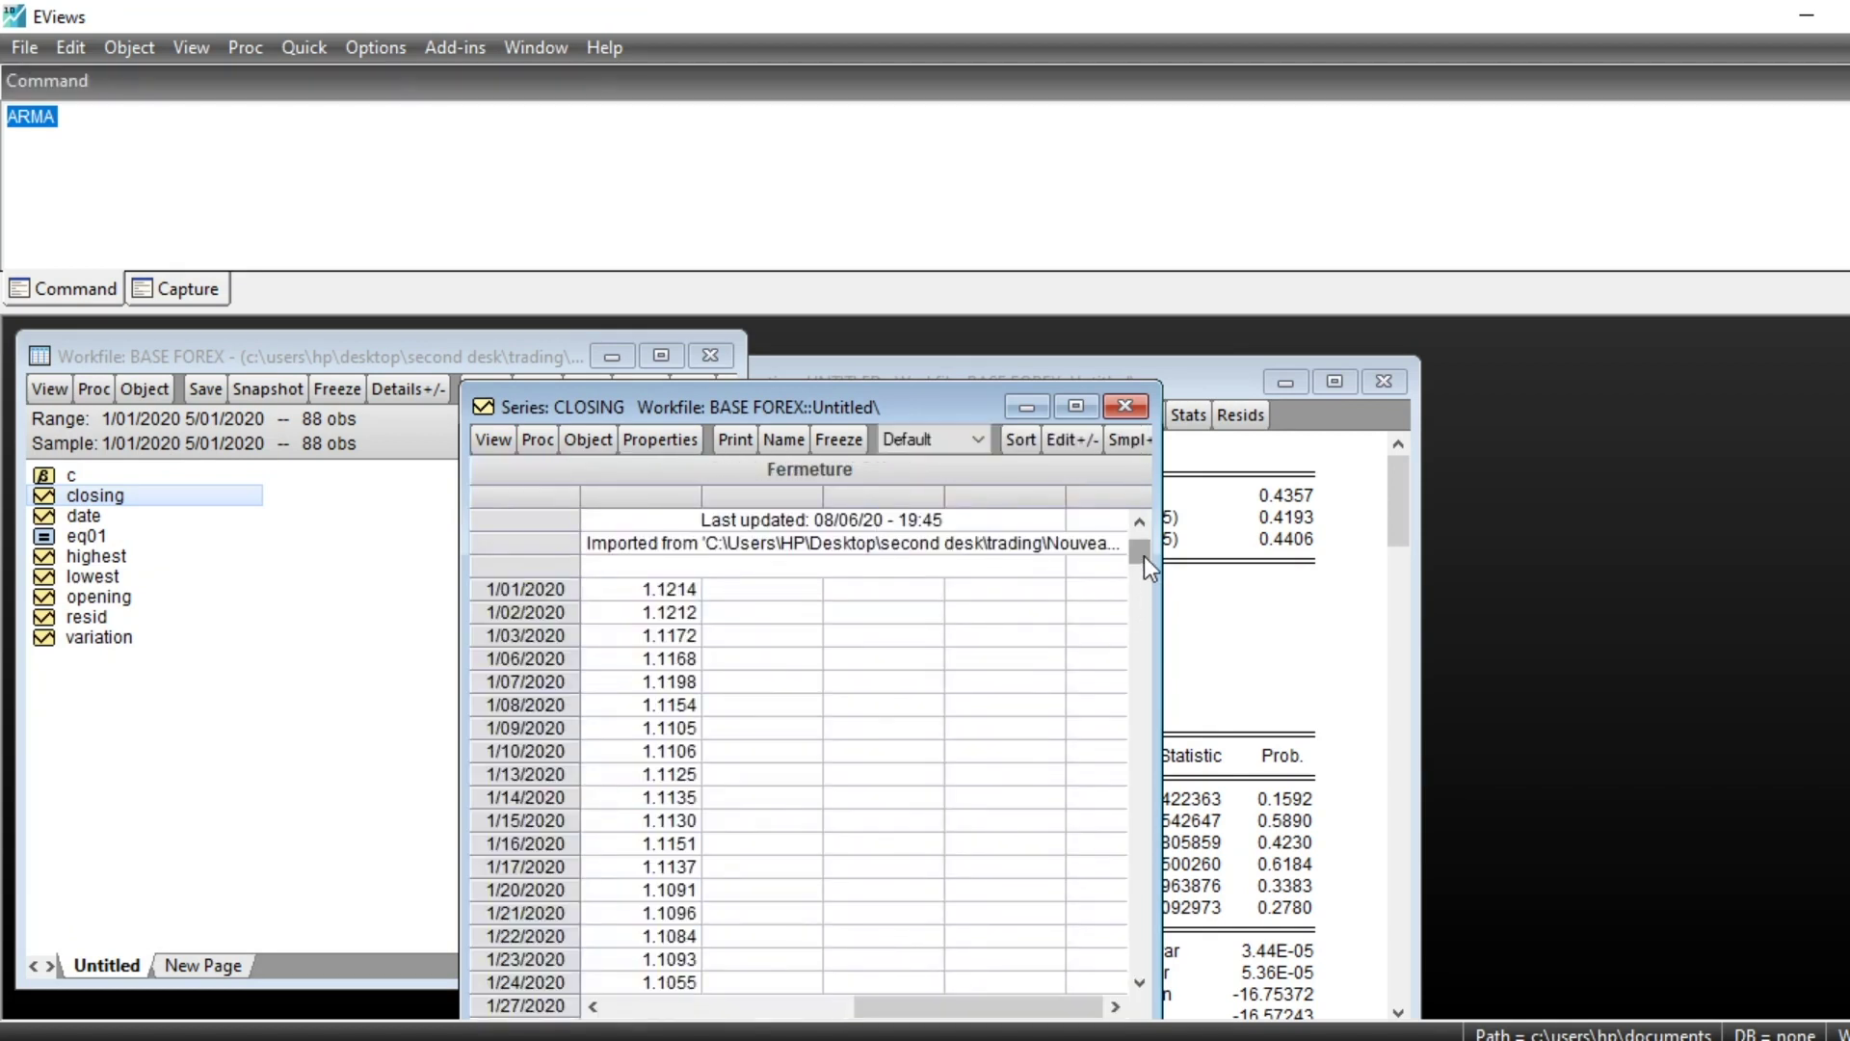
left_click_drag(1143, 557, 1140, 962)
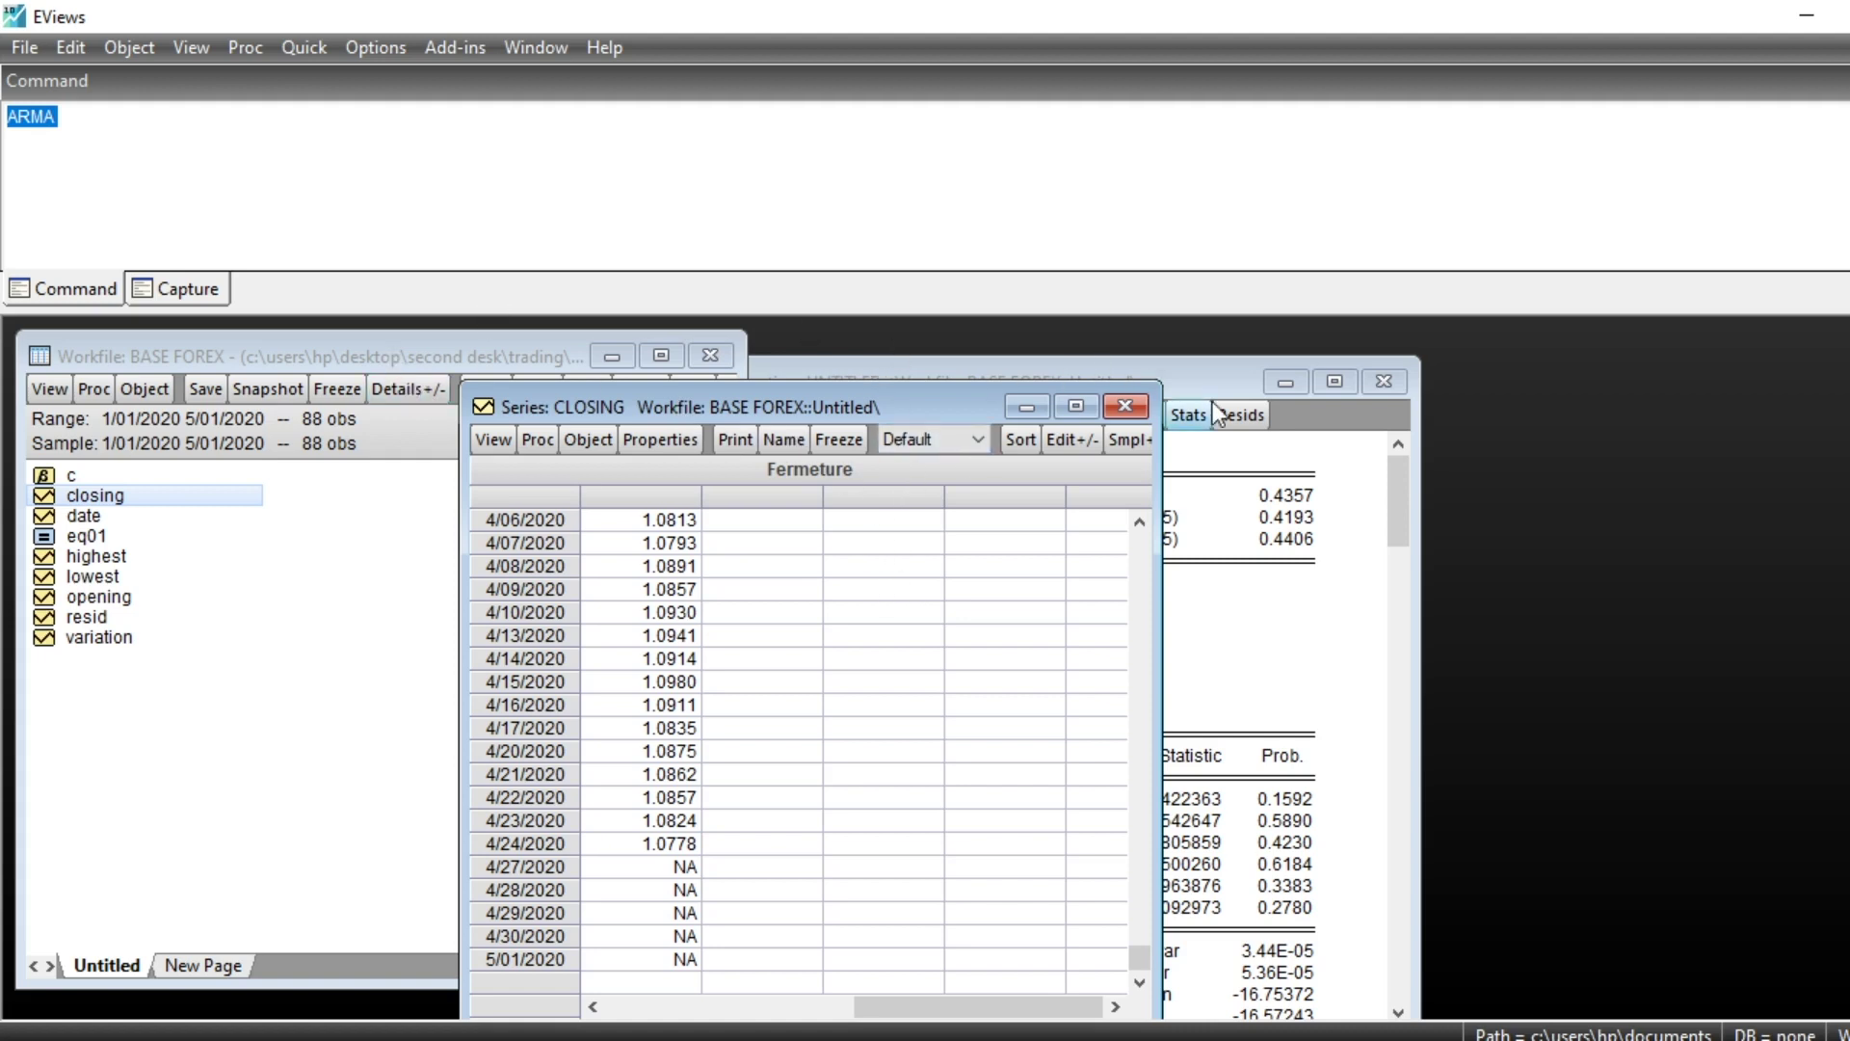
left_click(1205, 376)
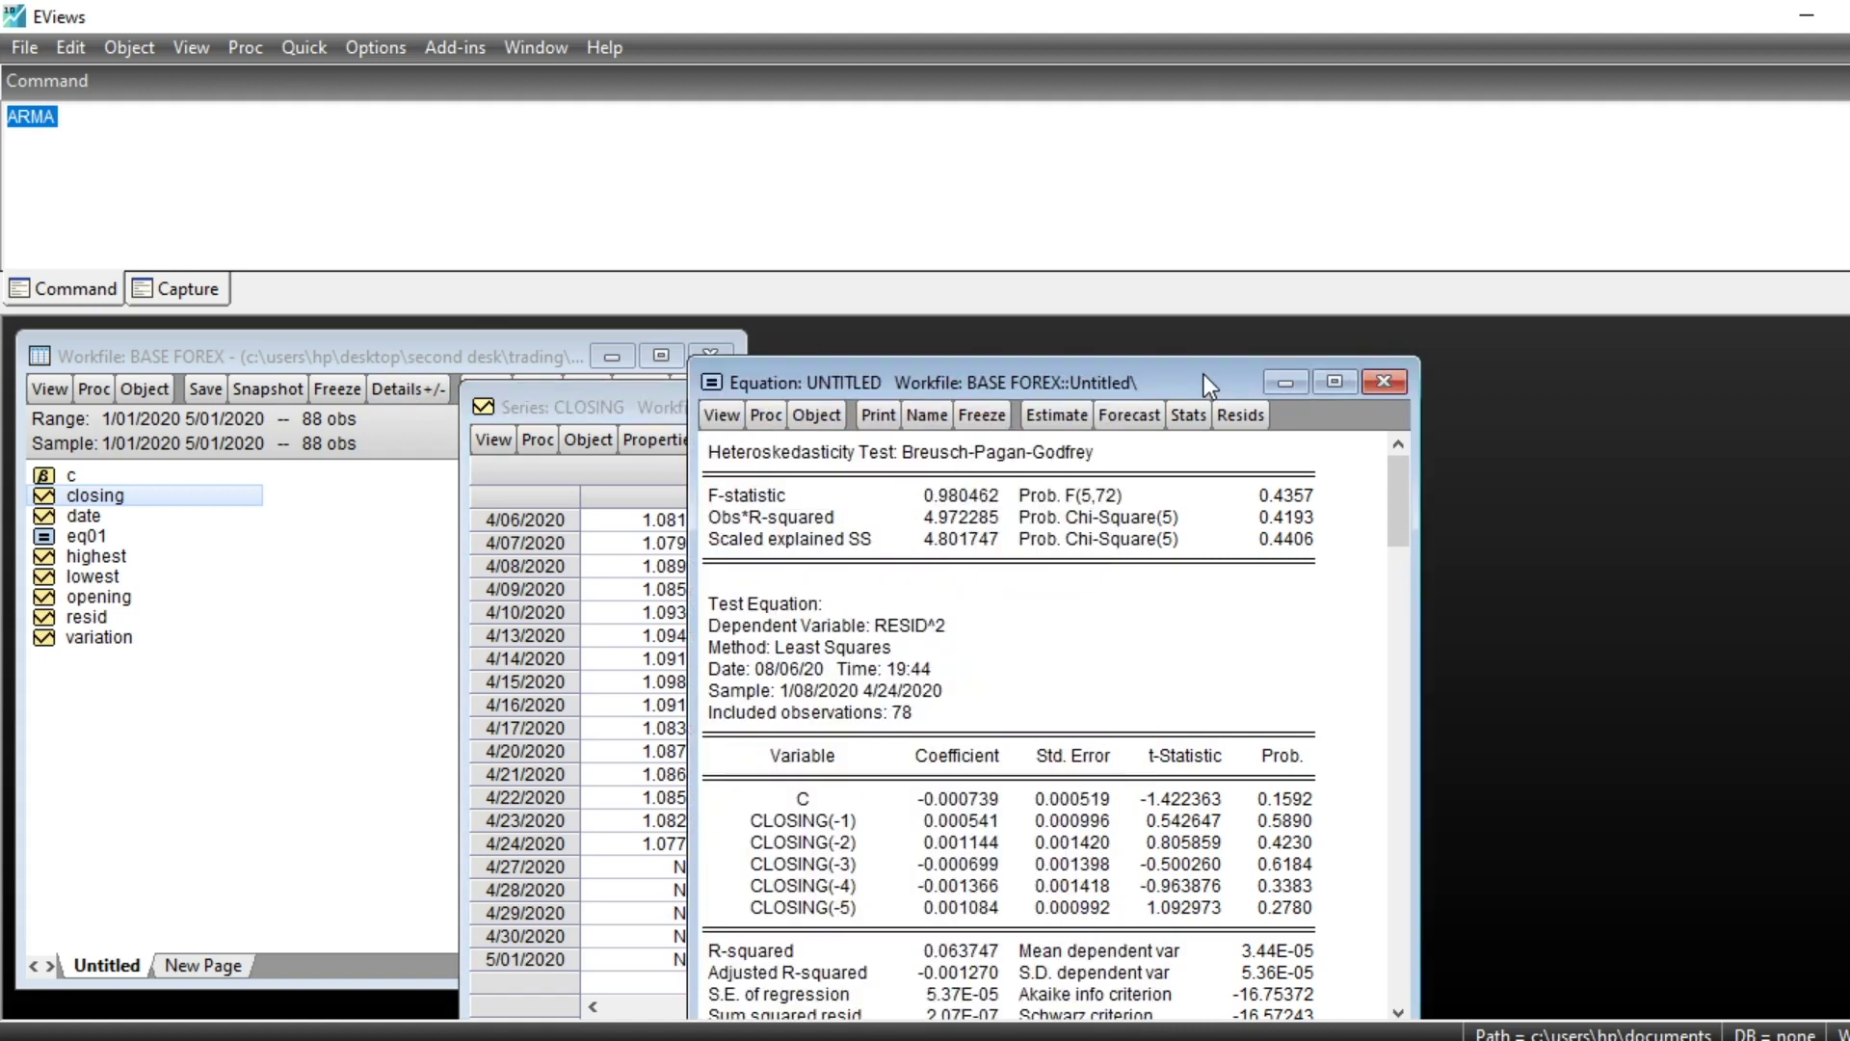
Forecast the equation into closingf over the sample 04/25/2020 to 5/01/2020
left_click(1128, 424)
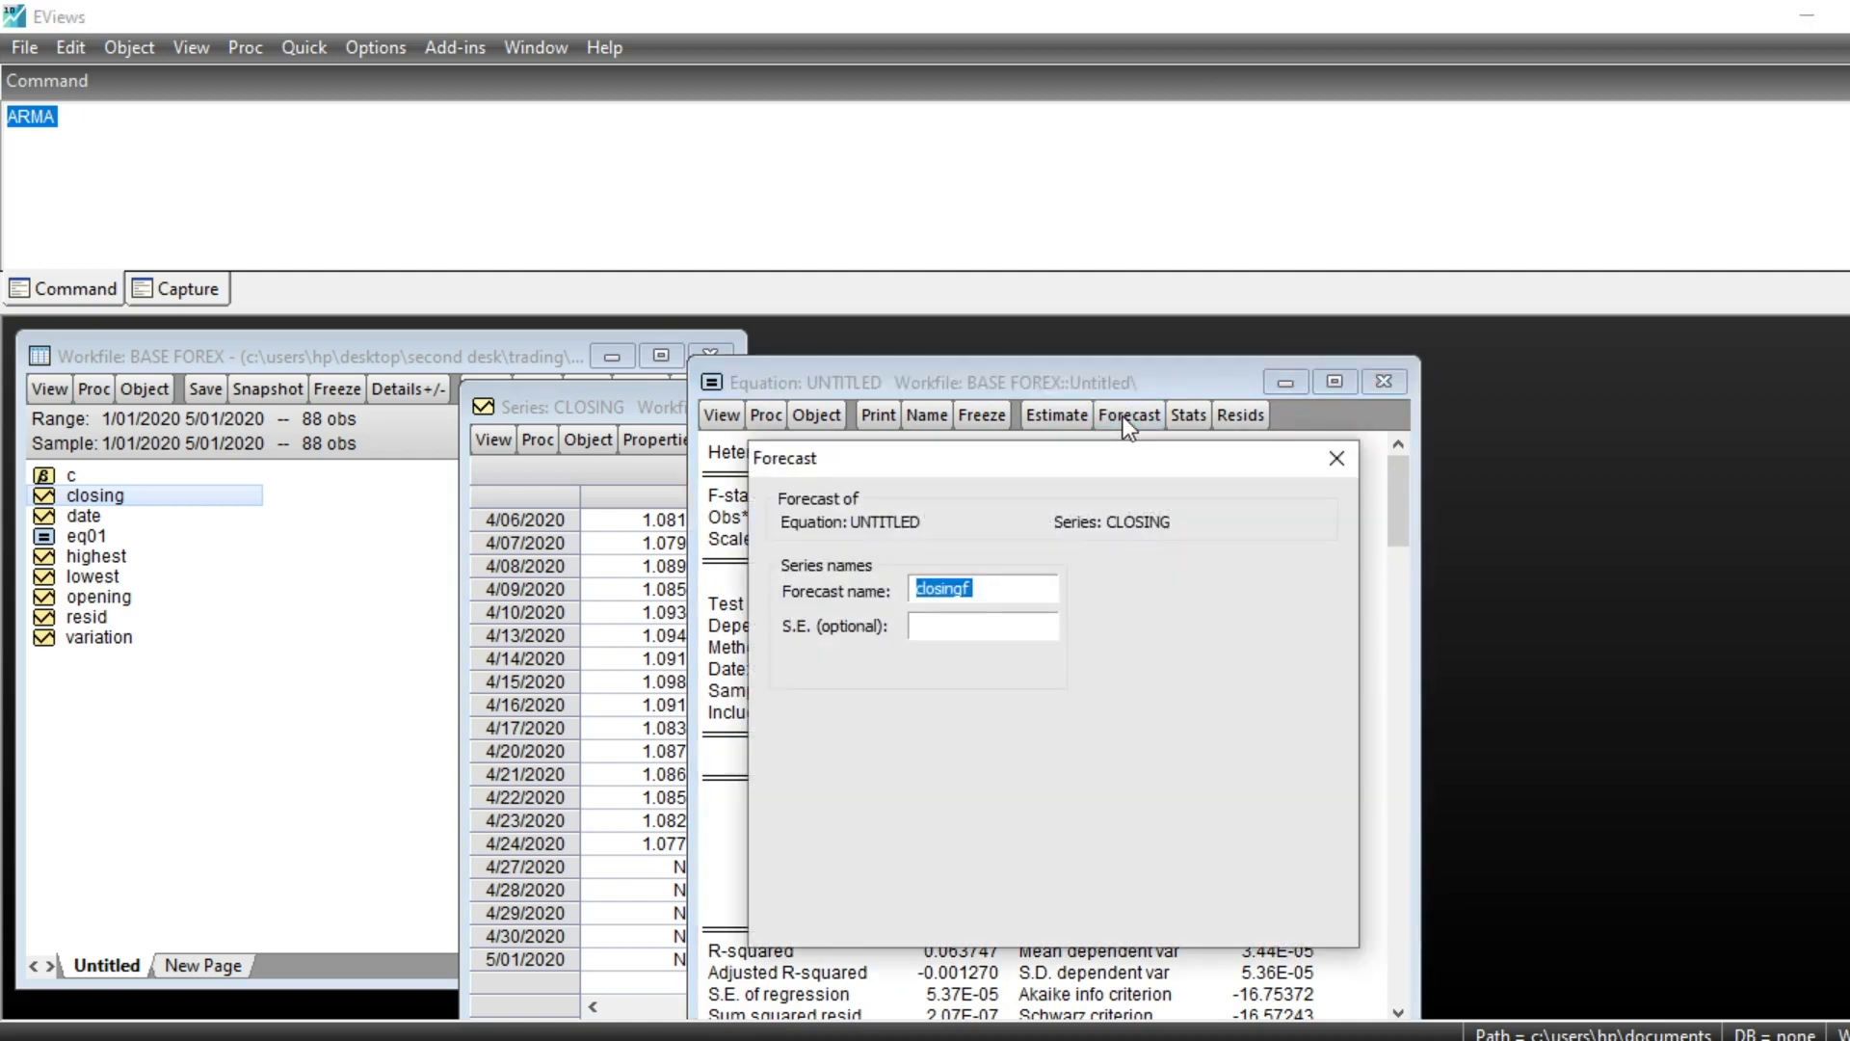
left_click(1004, 595)
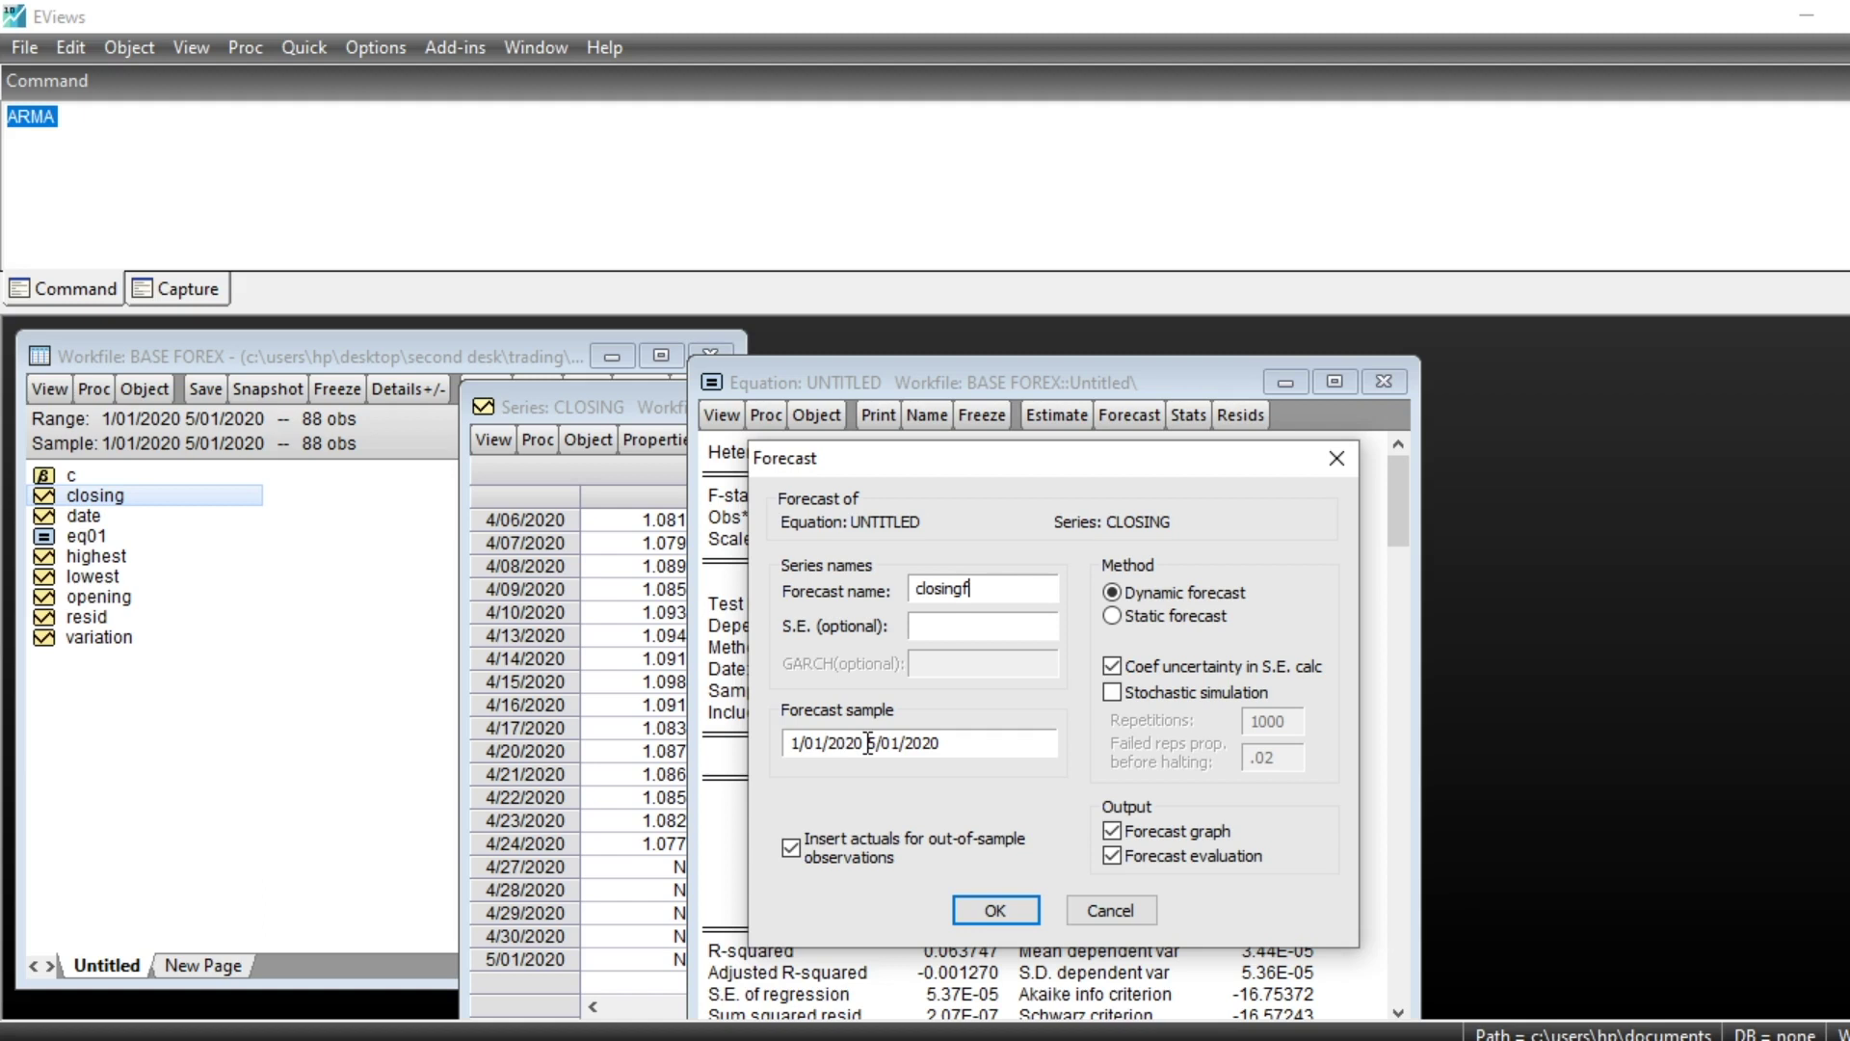
left_click_drag(799, 744, 792, 751)
type("04")
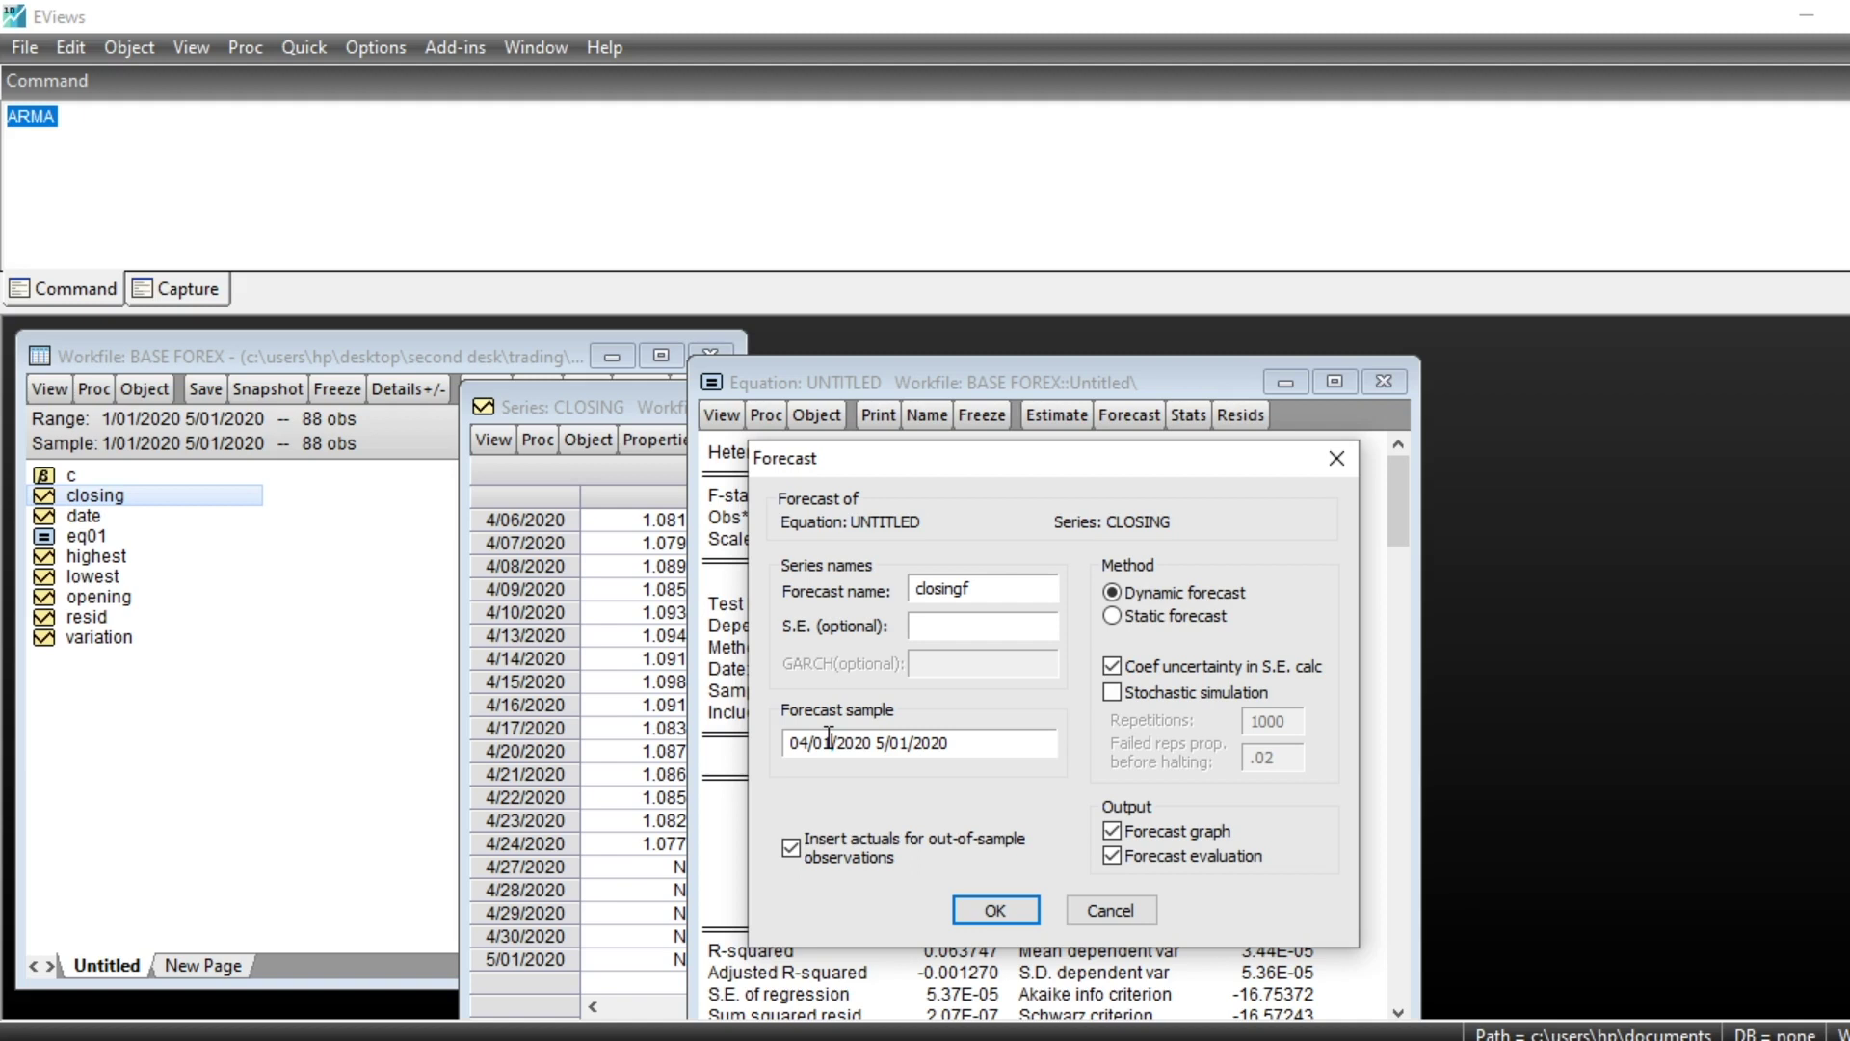
left_click_drag(829, 741, 816, 742)
type("25")
left_click(995, 912)
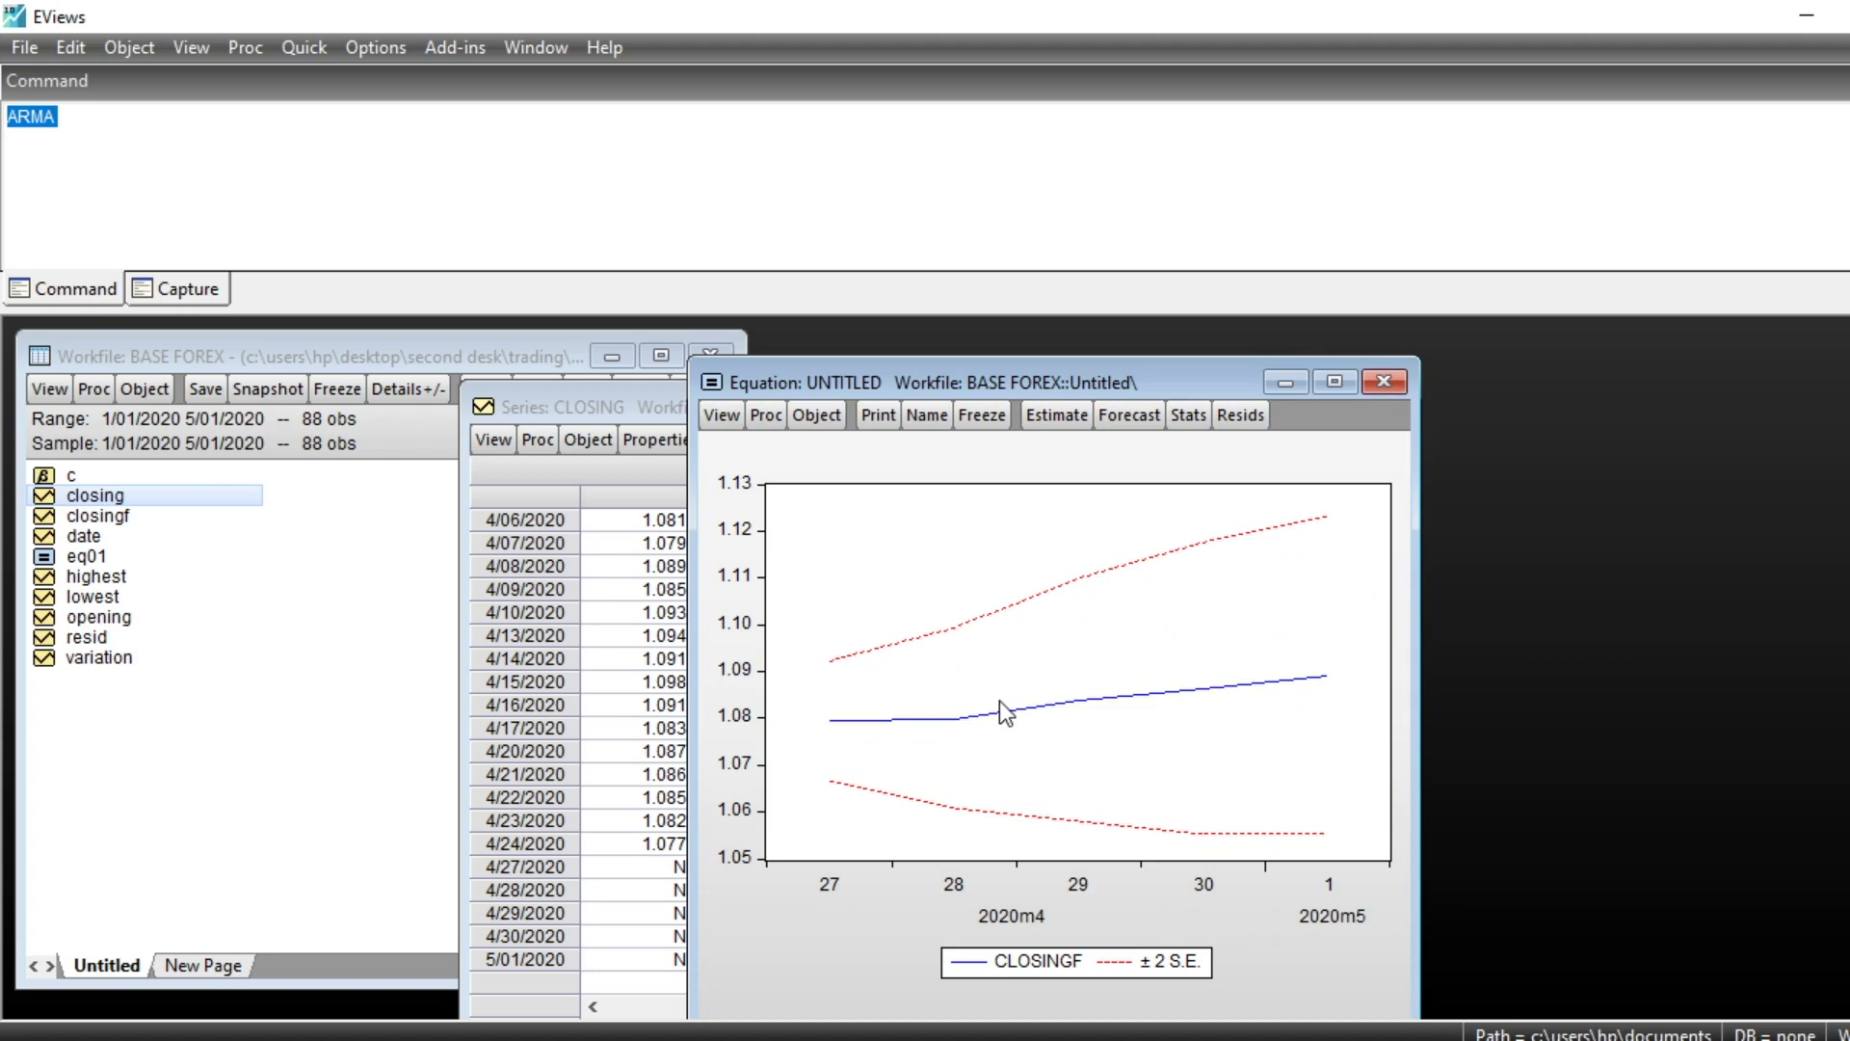
Close the untitled equation window without deleting it and return to the workfile
key("ctrl+F4")
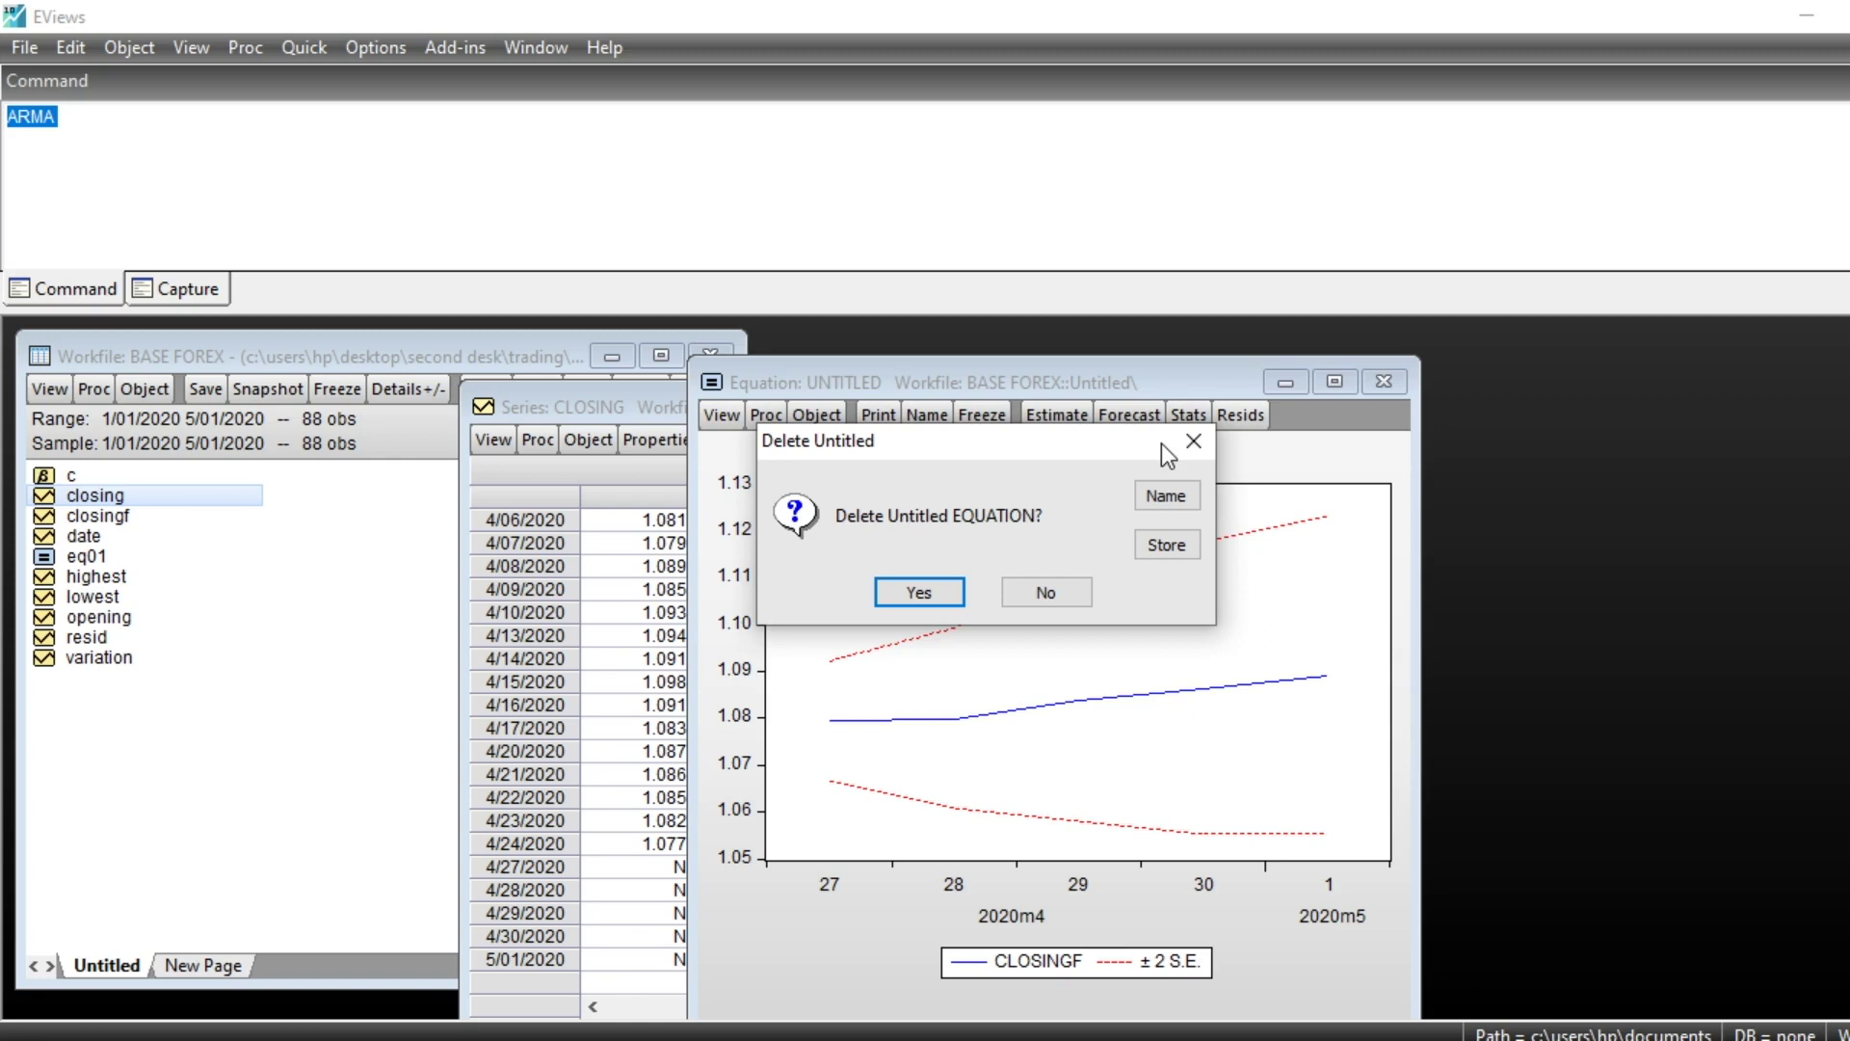
key("Escape")
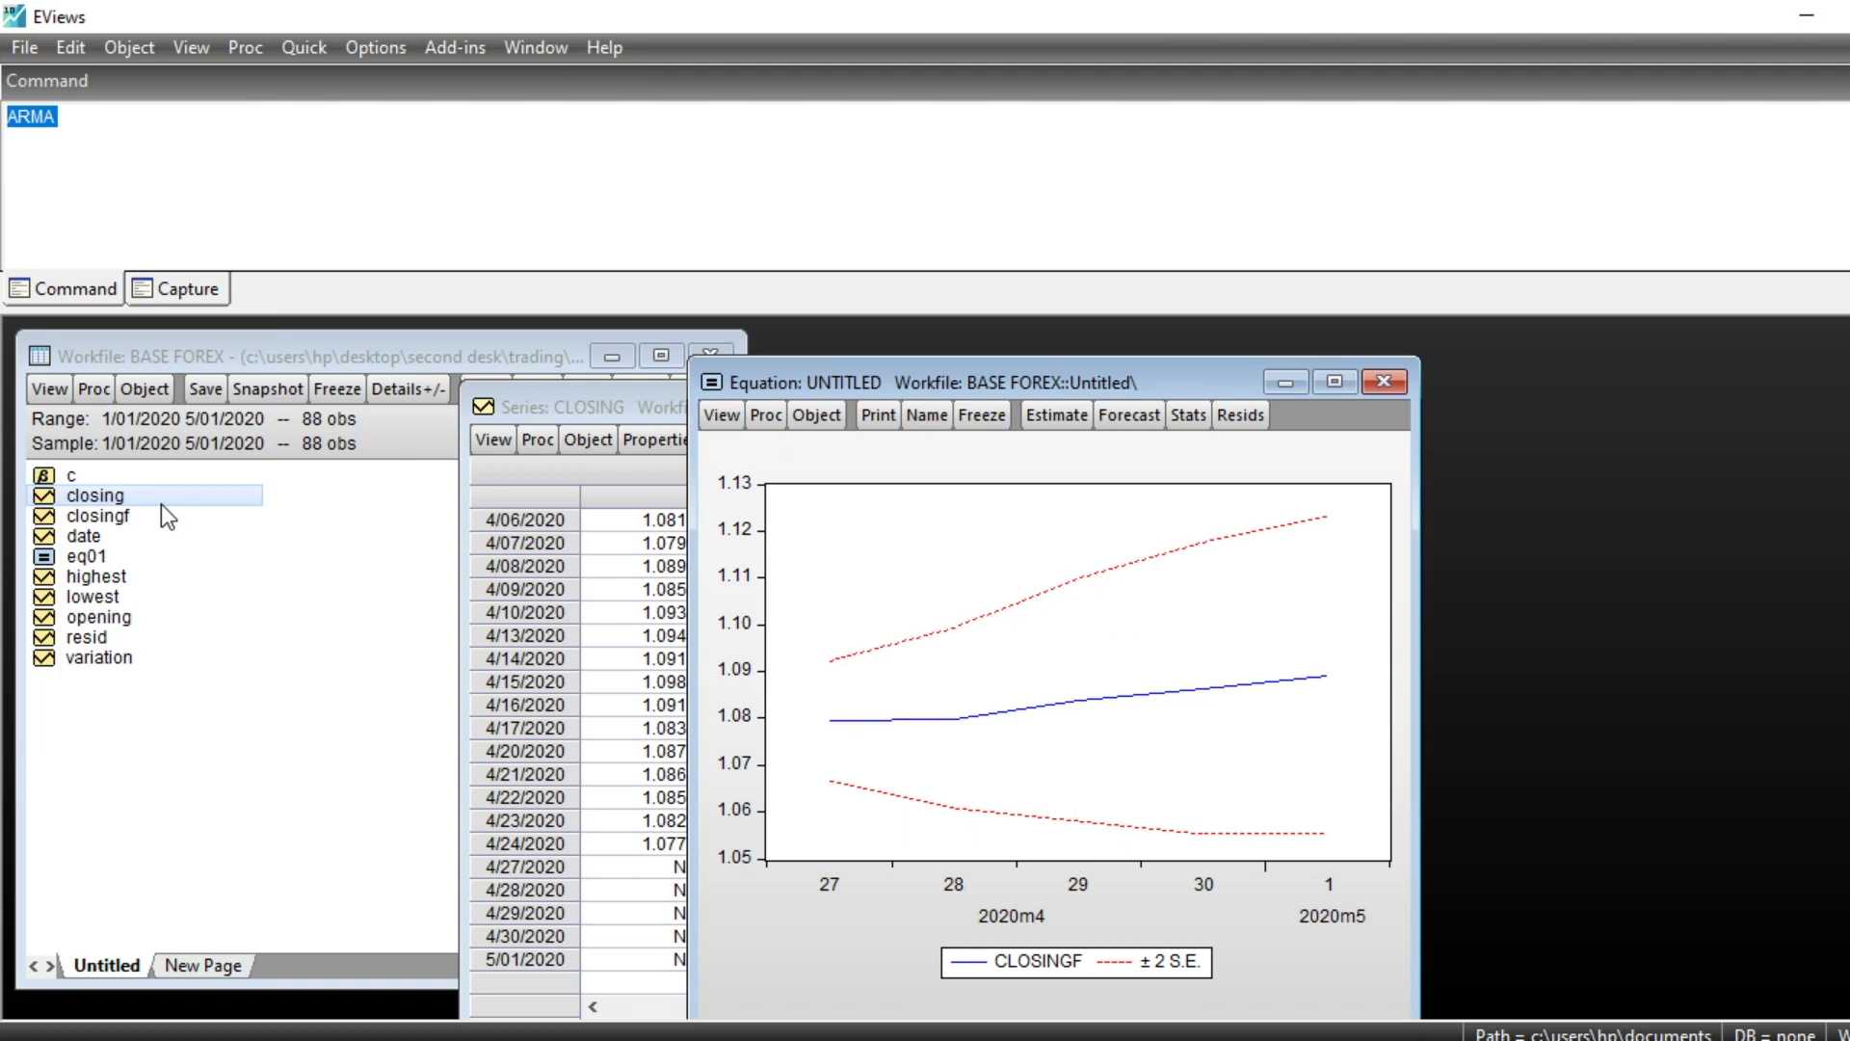
left_click(160, 505)
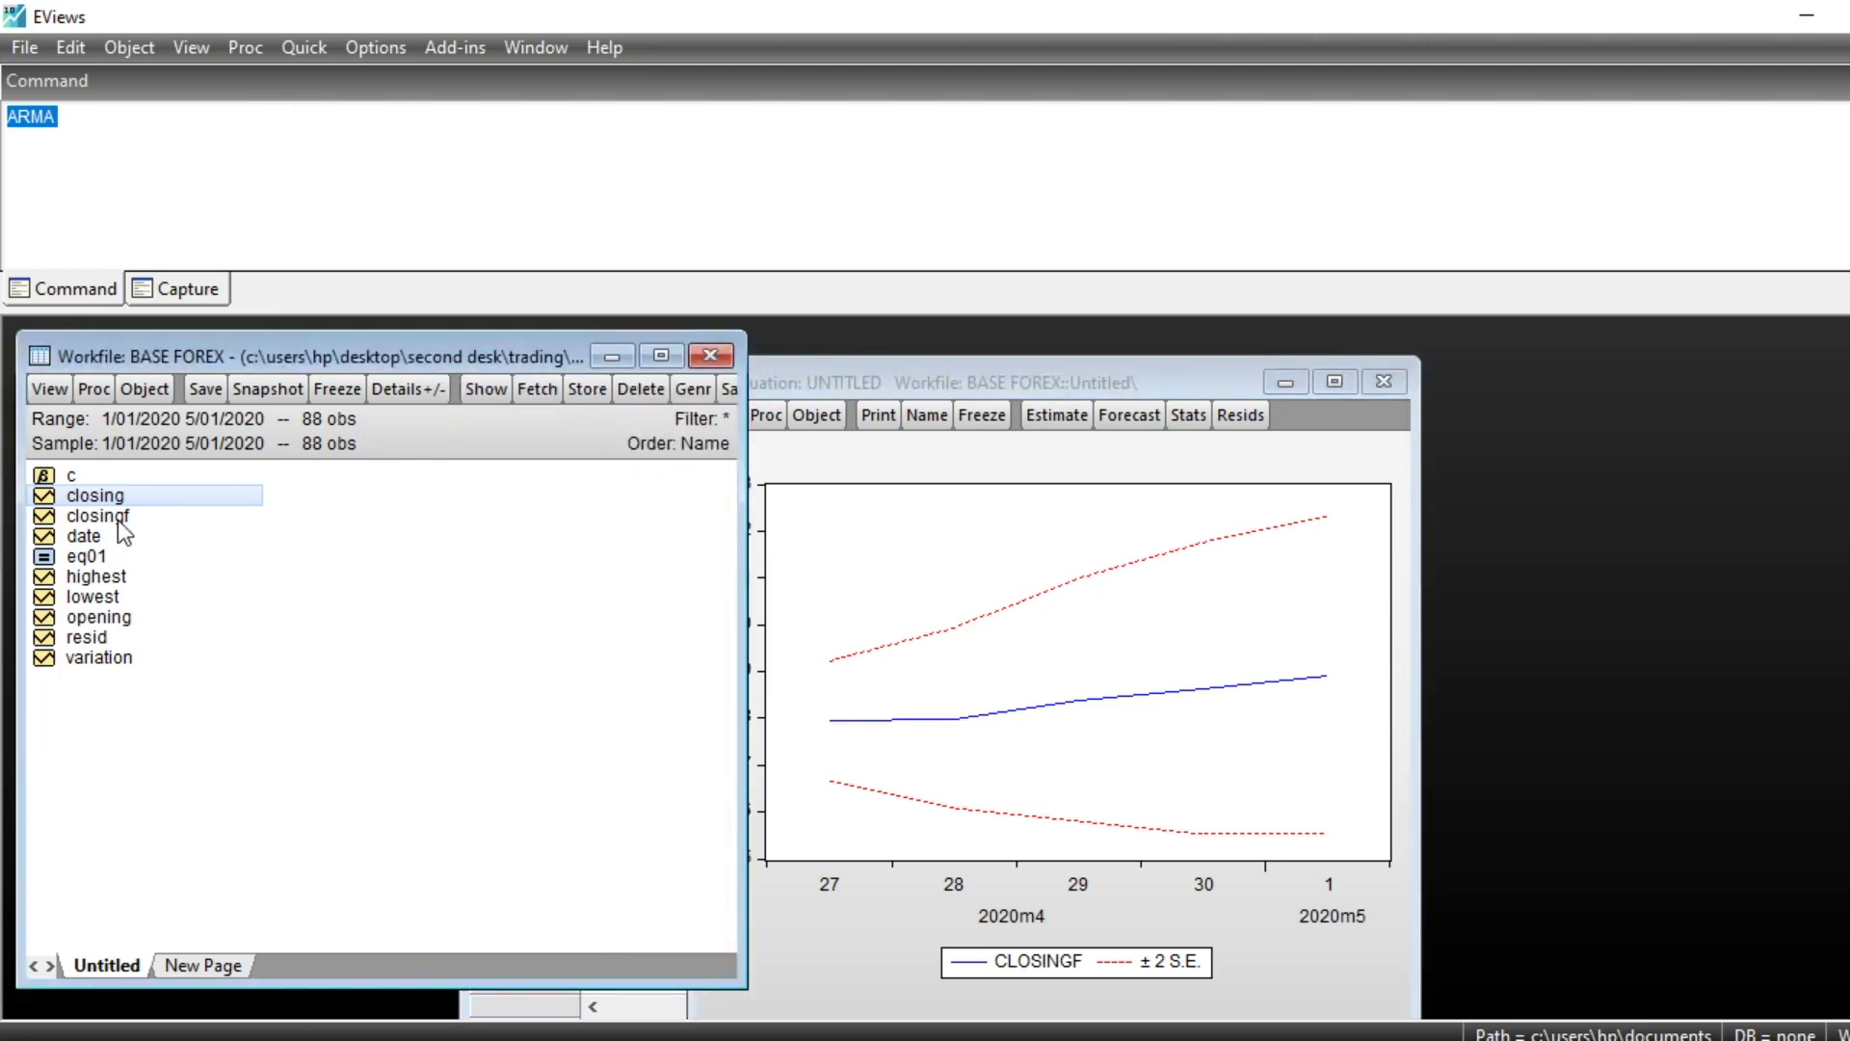
left_click(150, 510, "ctrl")
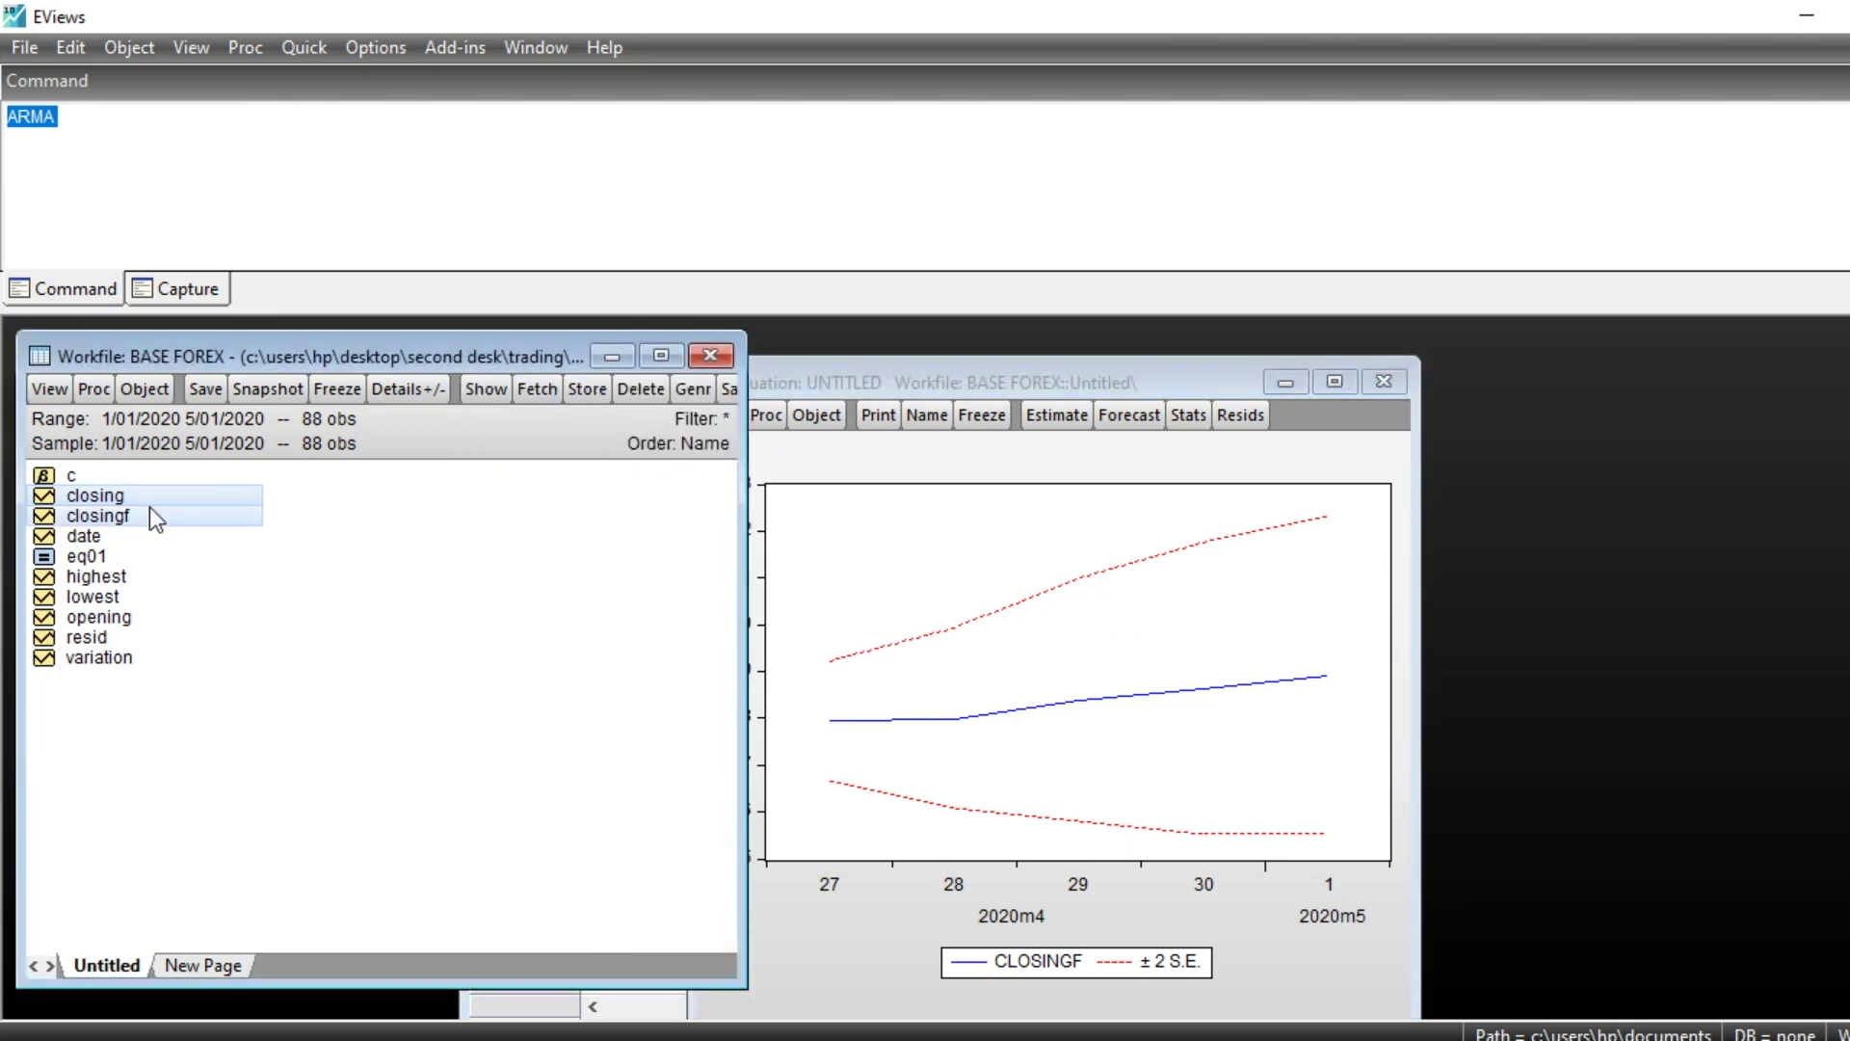
right_click(149, 509)
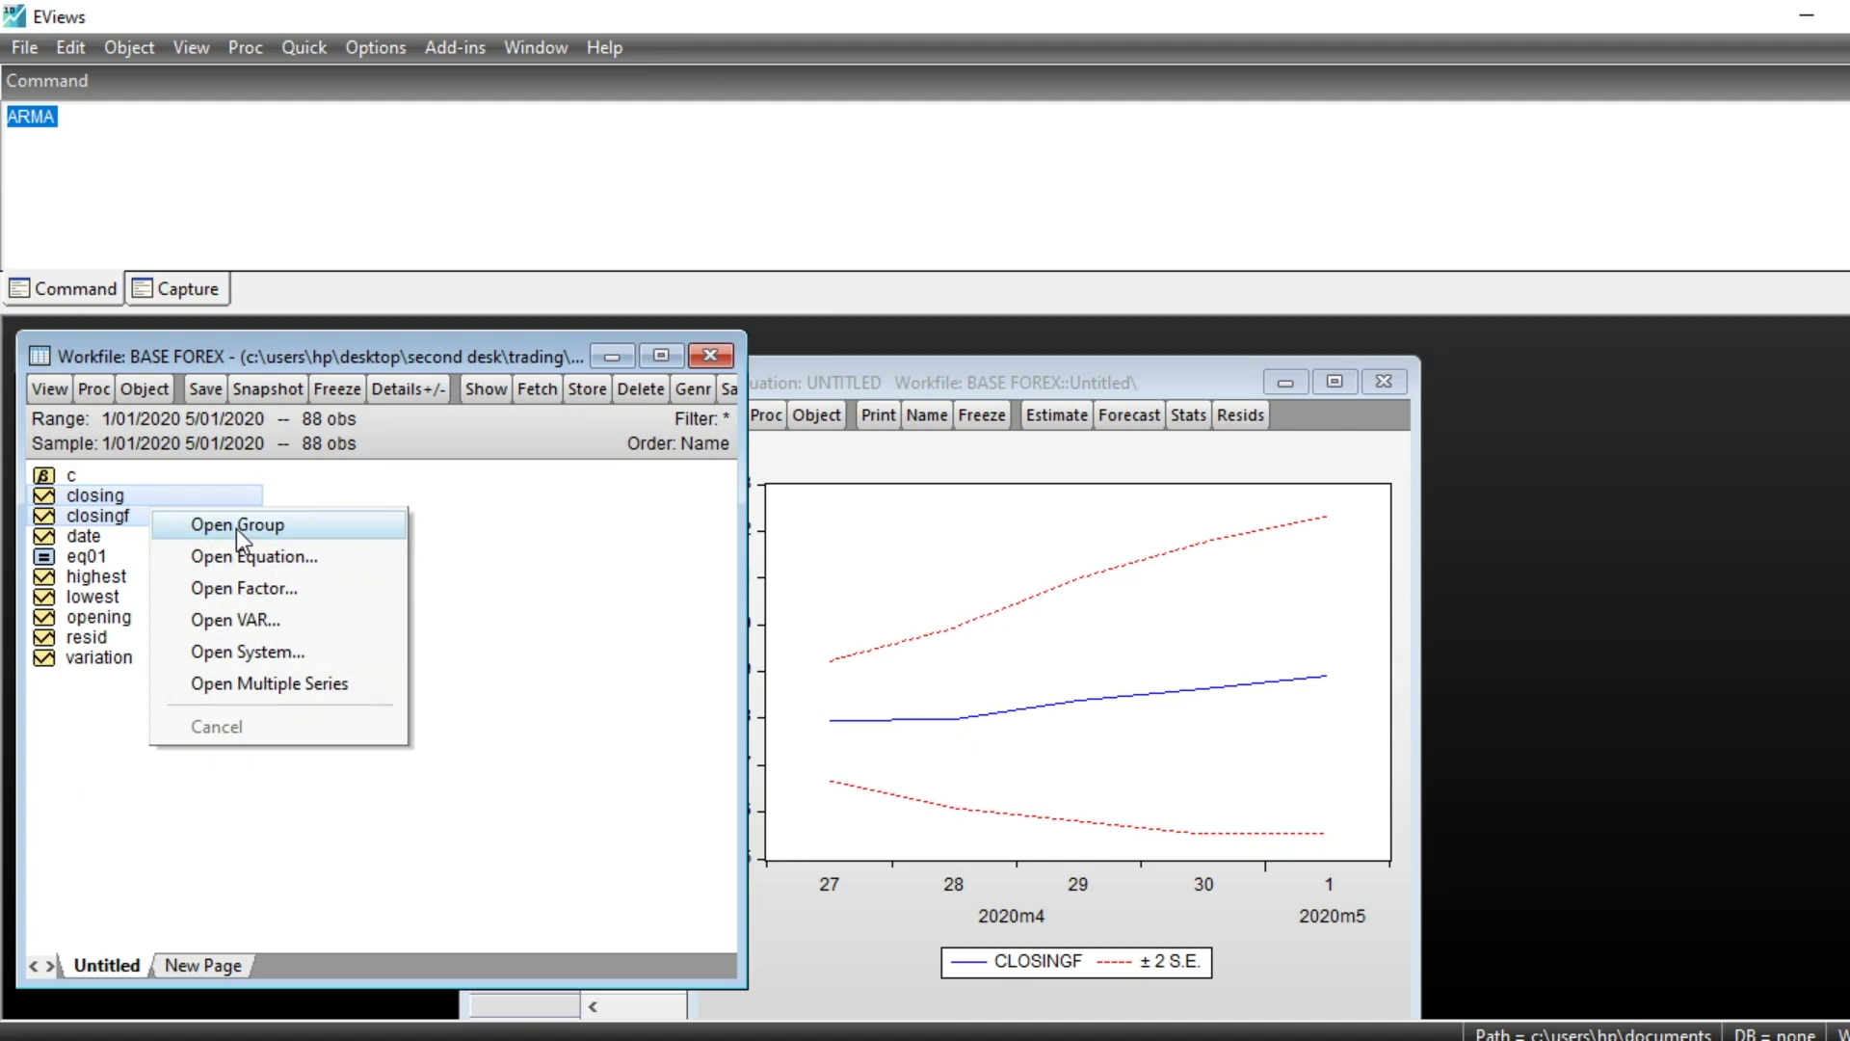
left_click(235, 526)
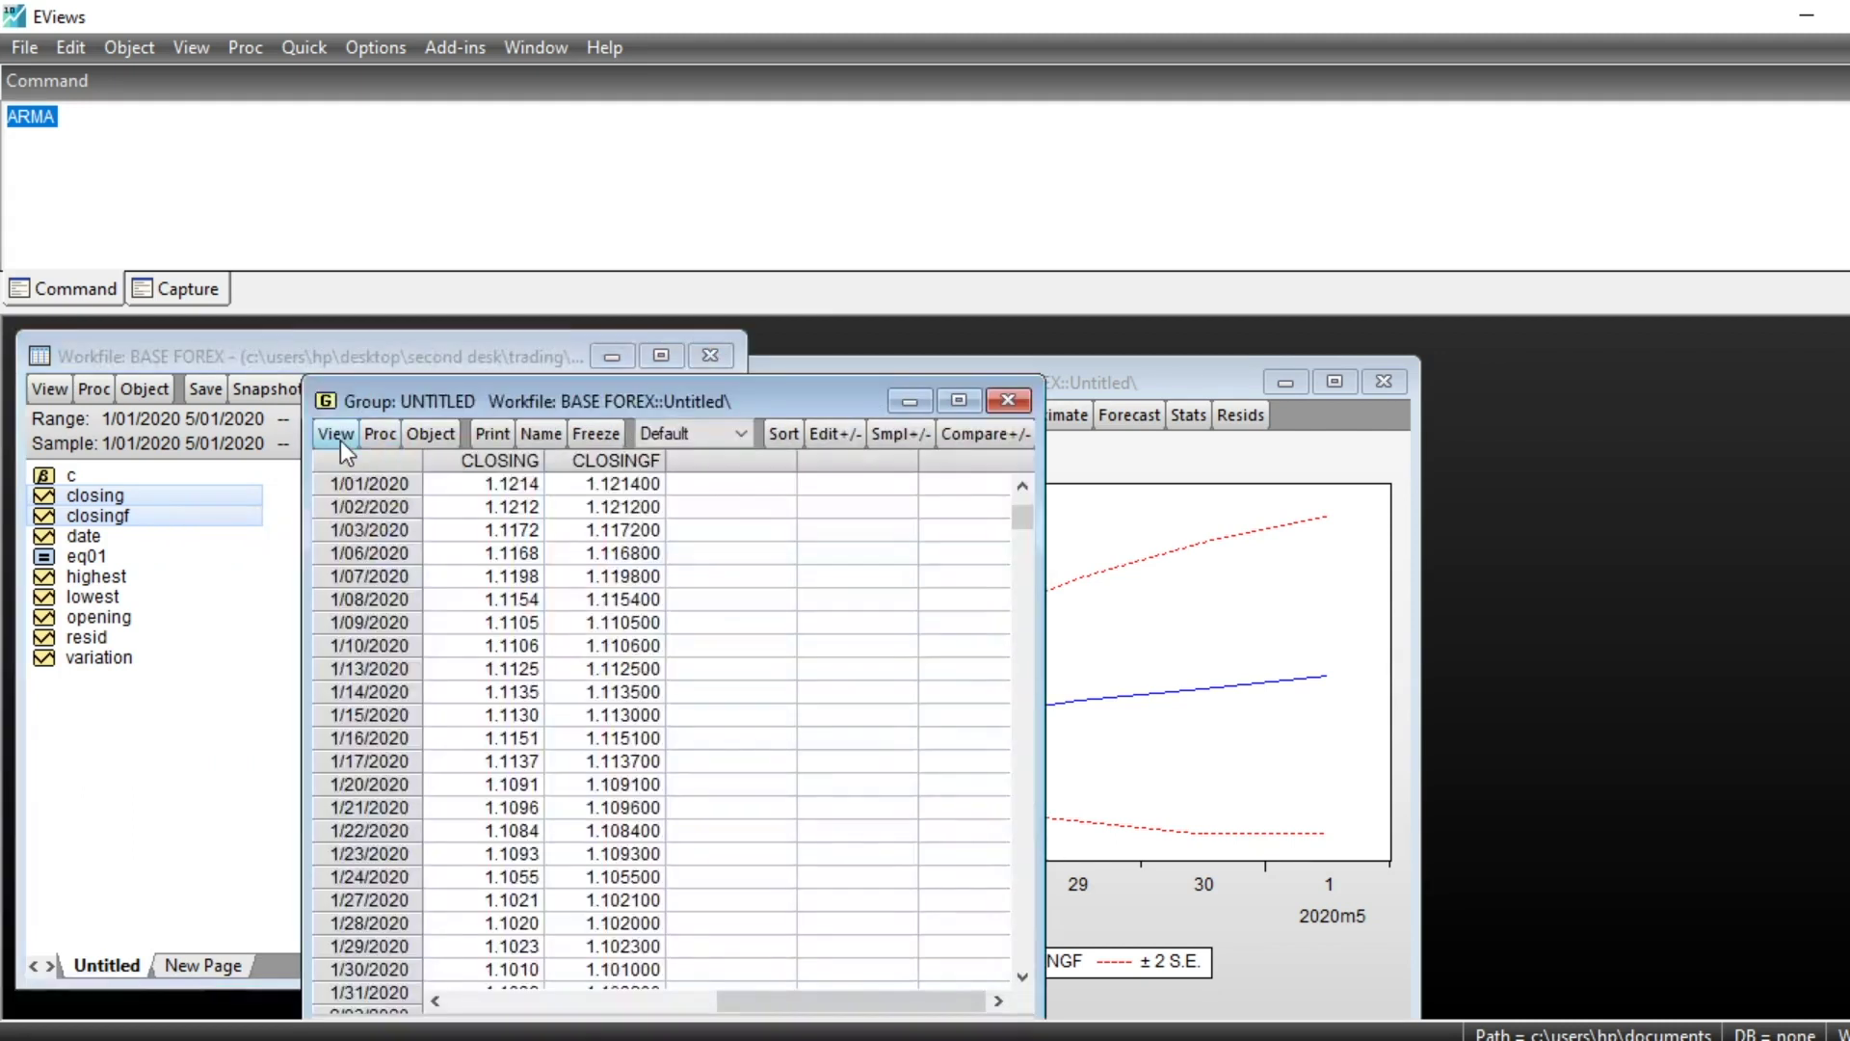
left_click(339, 440)
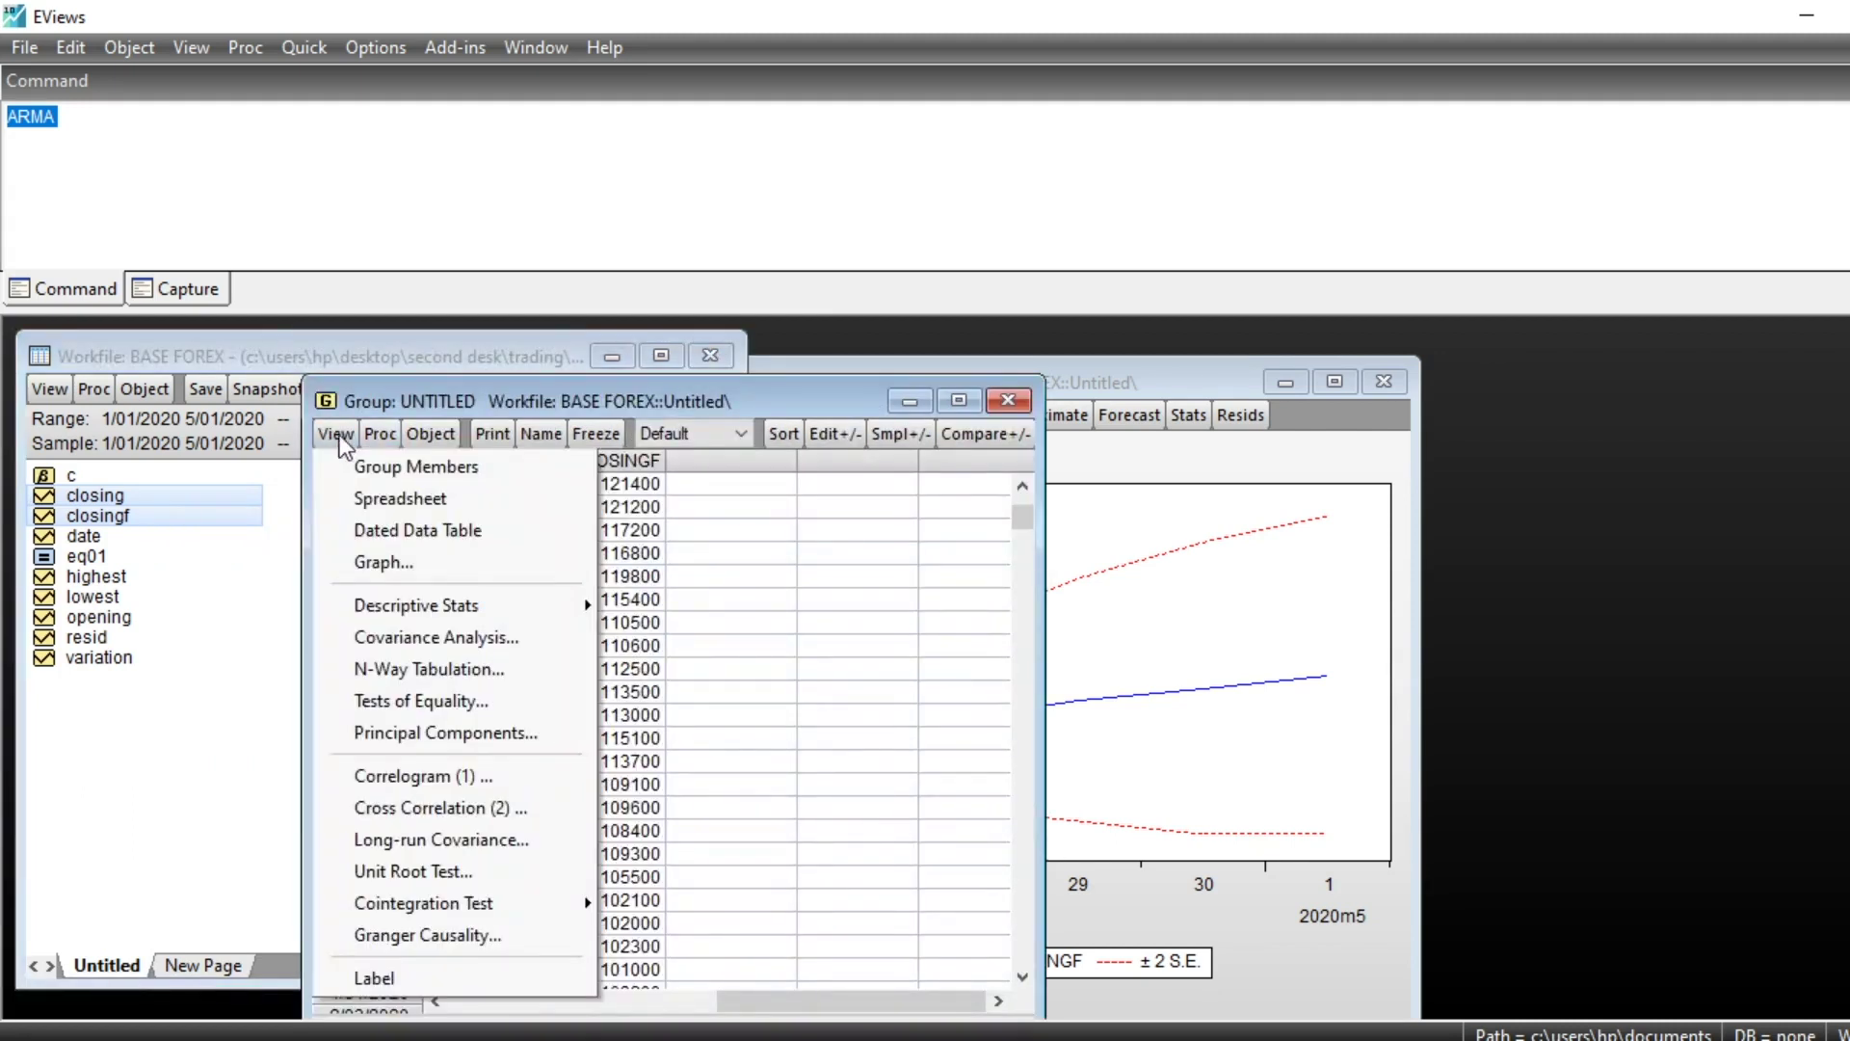
left_click(415, 564)
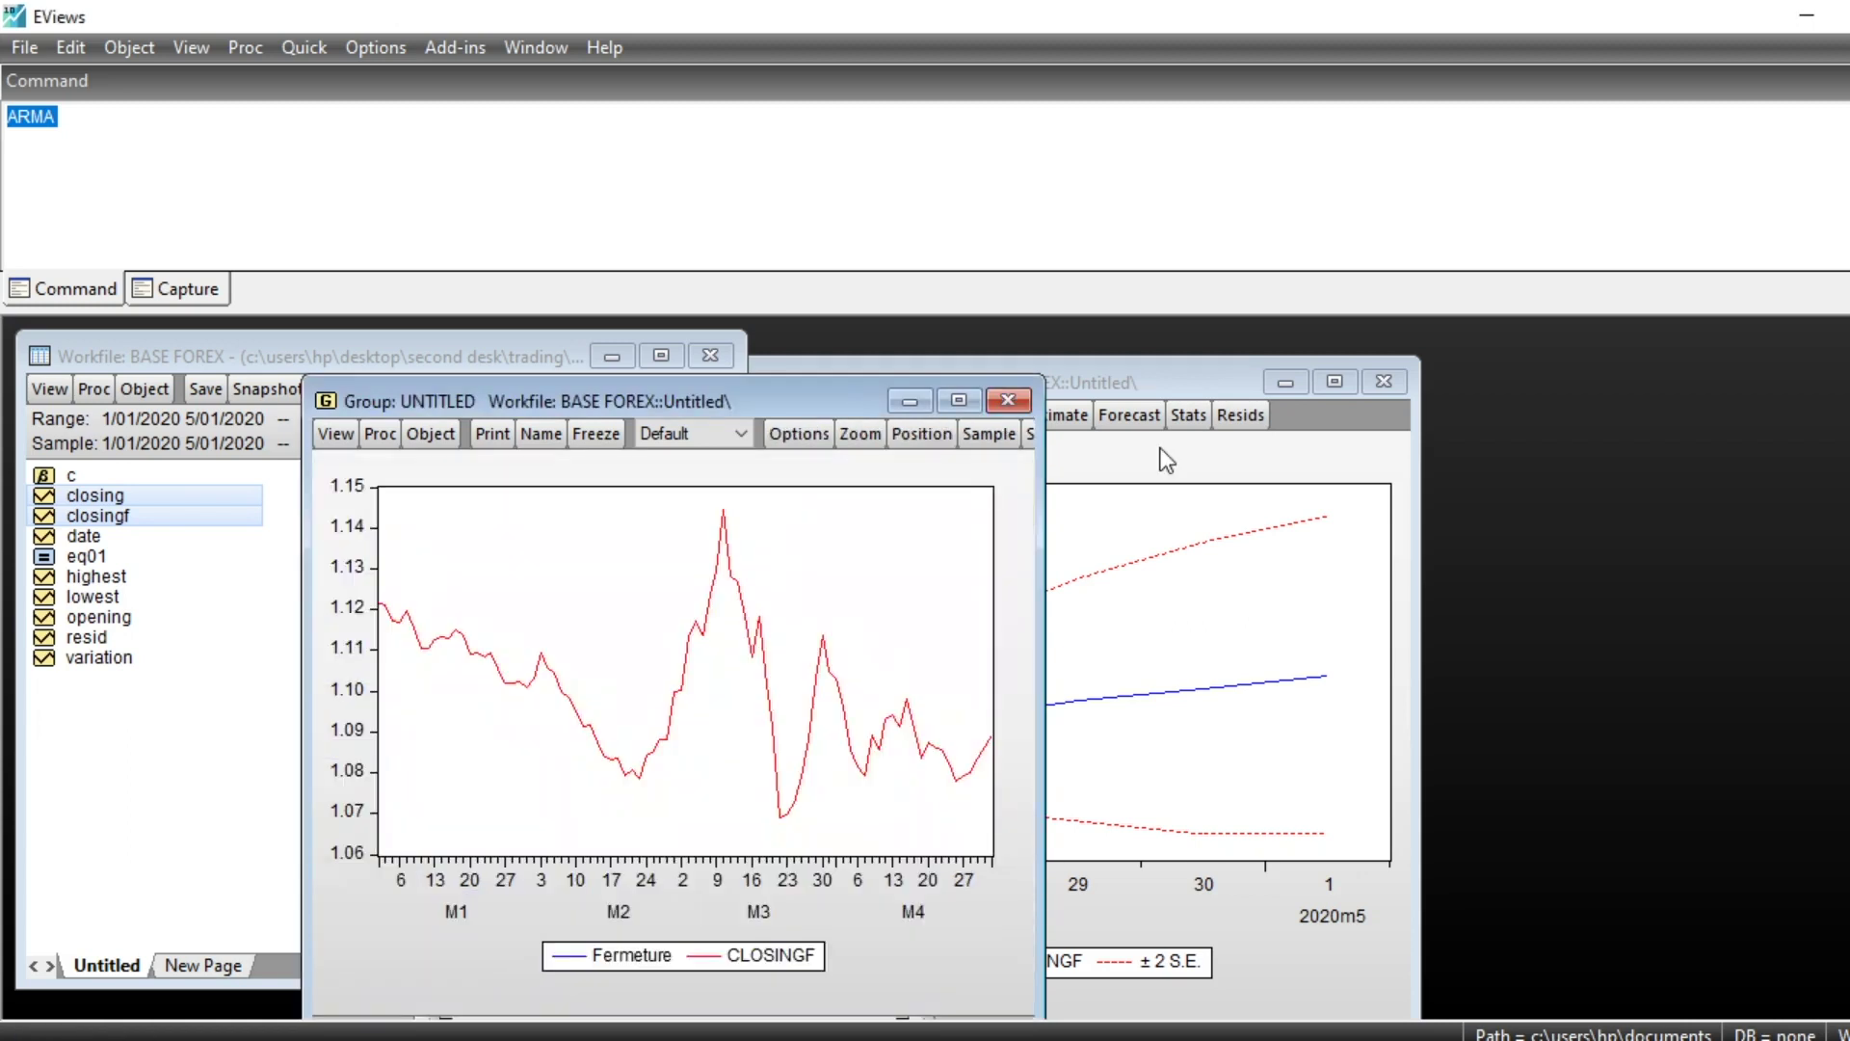
left_click(1020, 403)
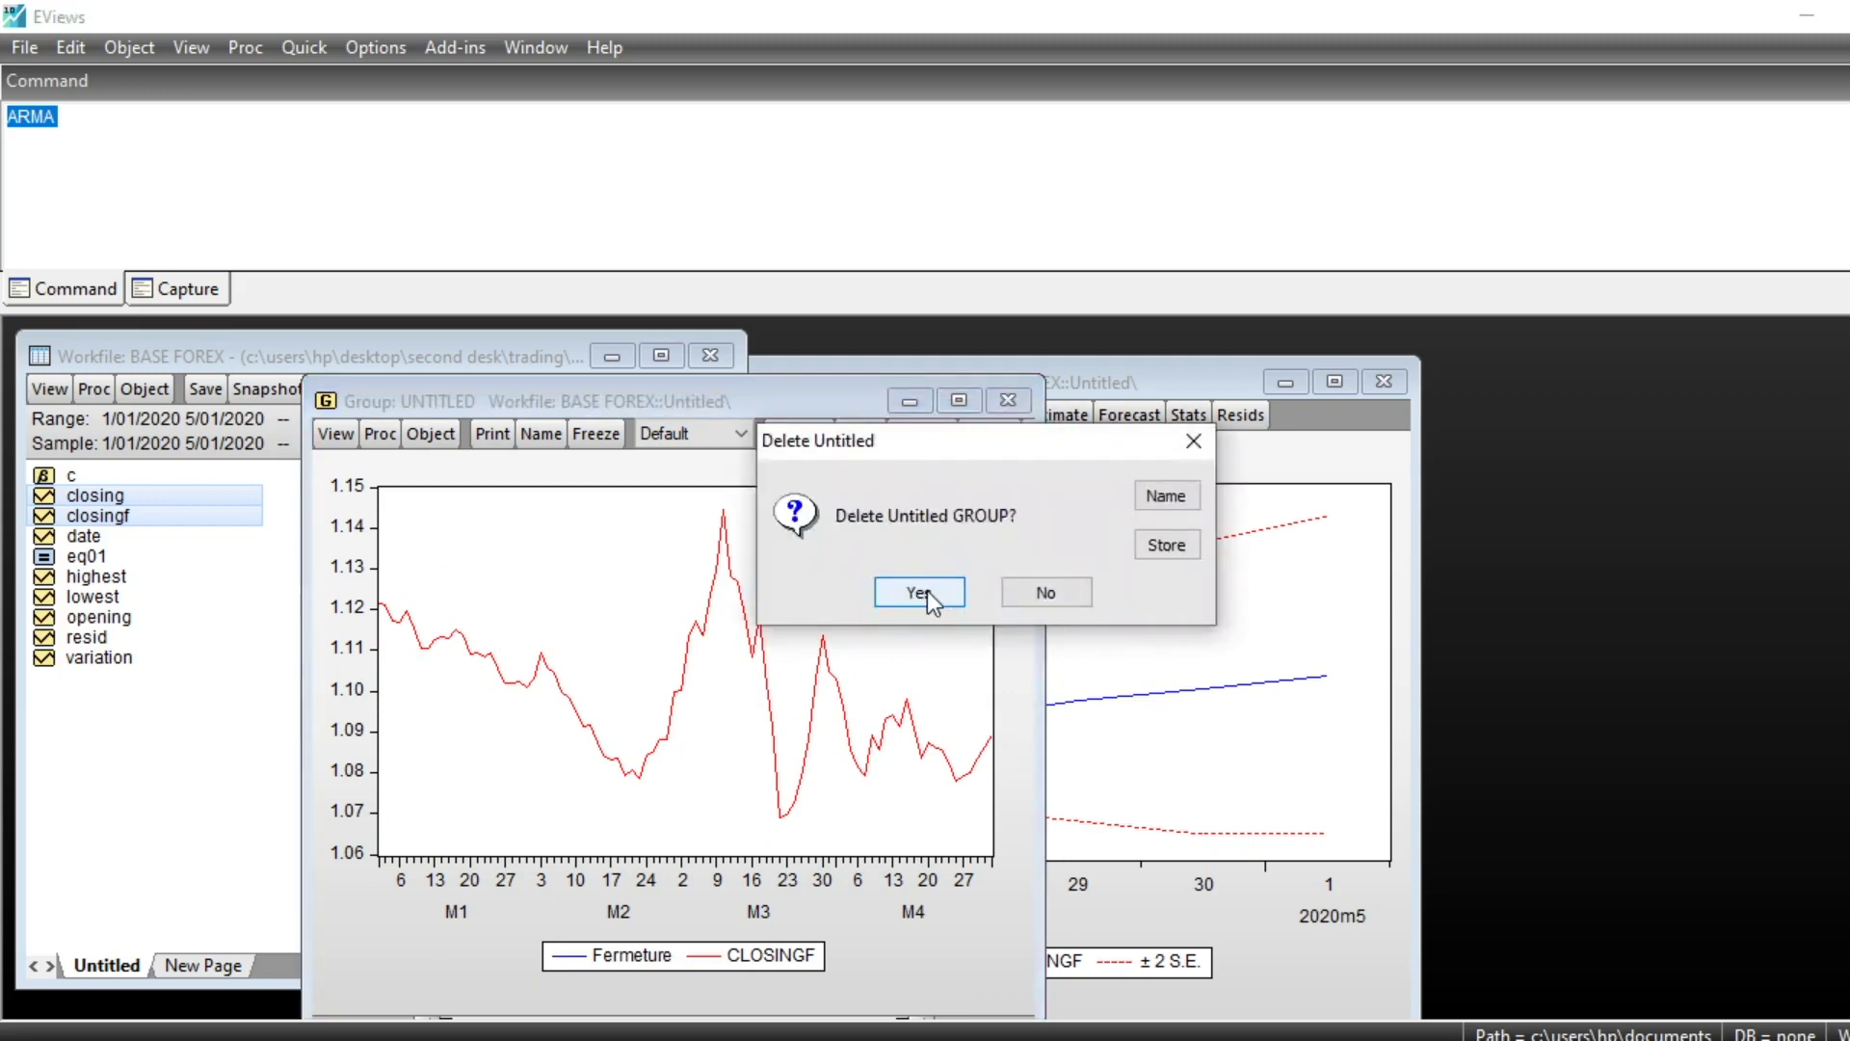
left_click(927, 592)
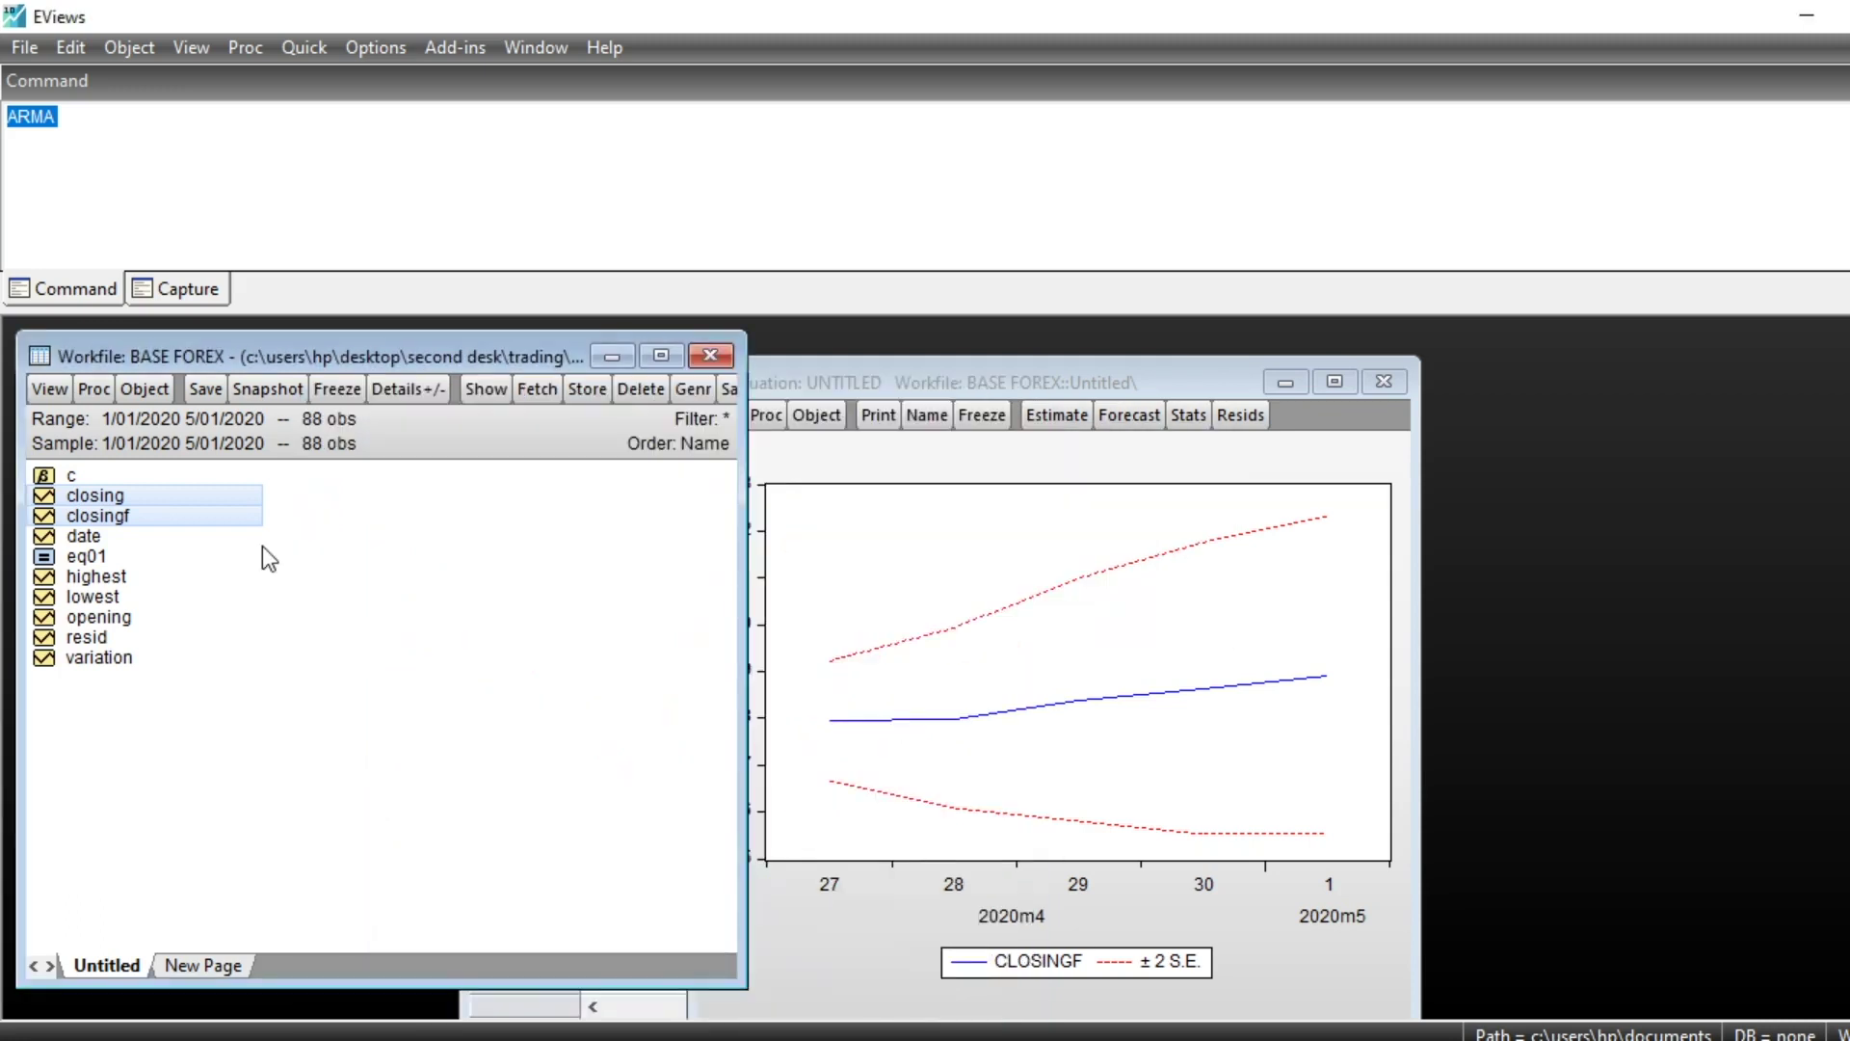
left_click(206, 499)
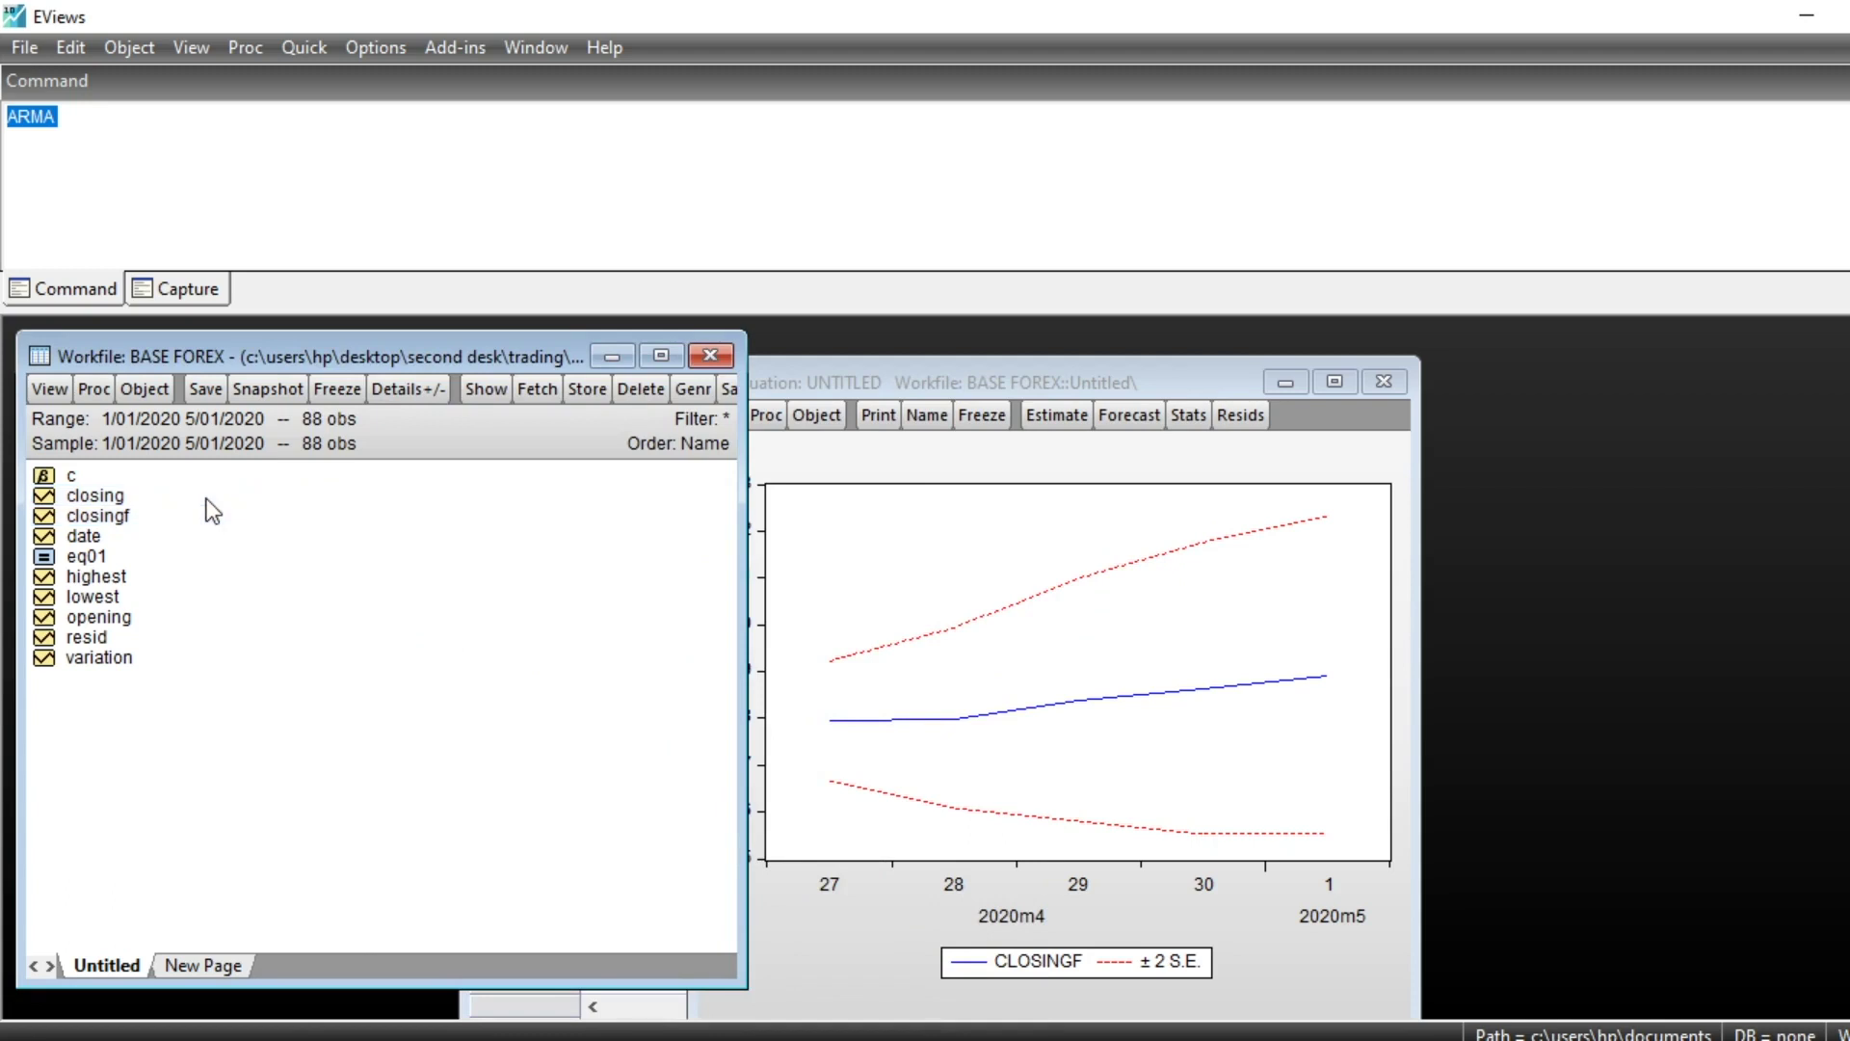
Open closing and closingf together as a group
left_click(112, 493, "ctrl")
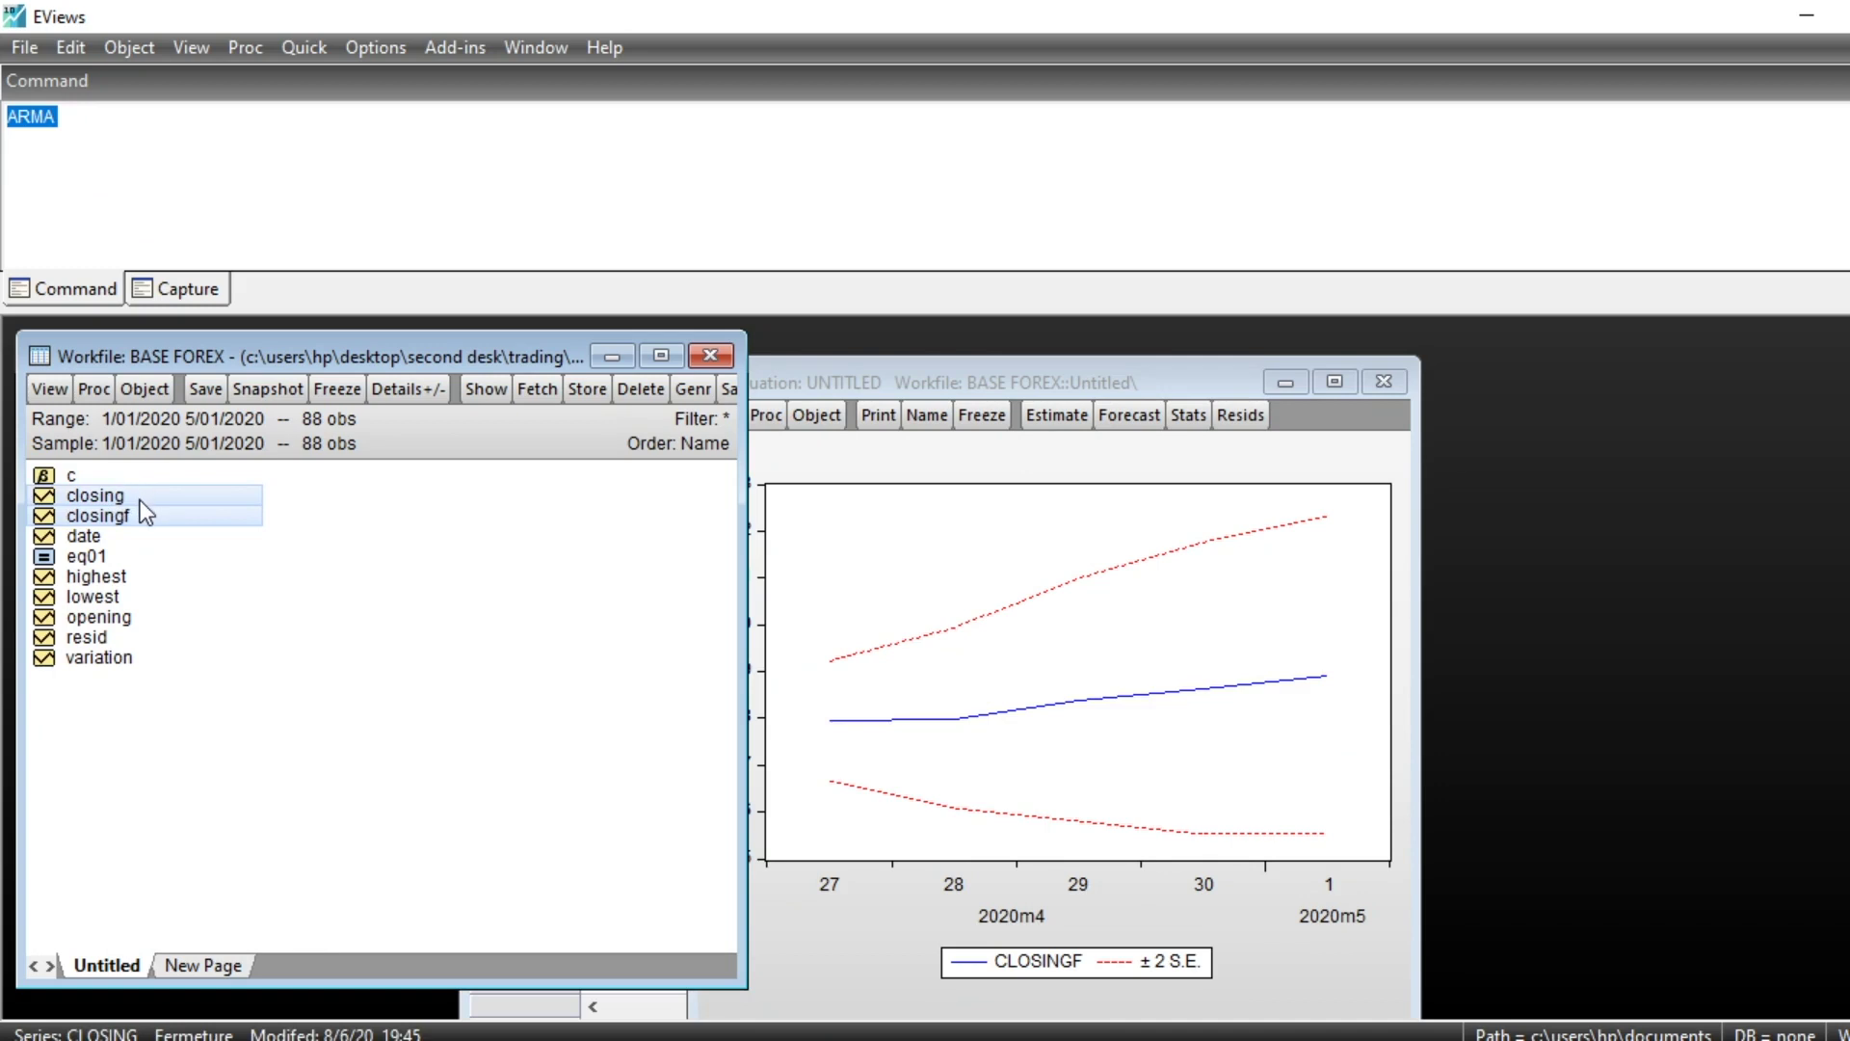
right_click(145, 512)
left_click(249, 627)
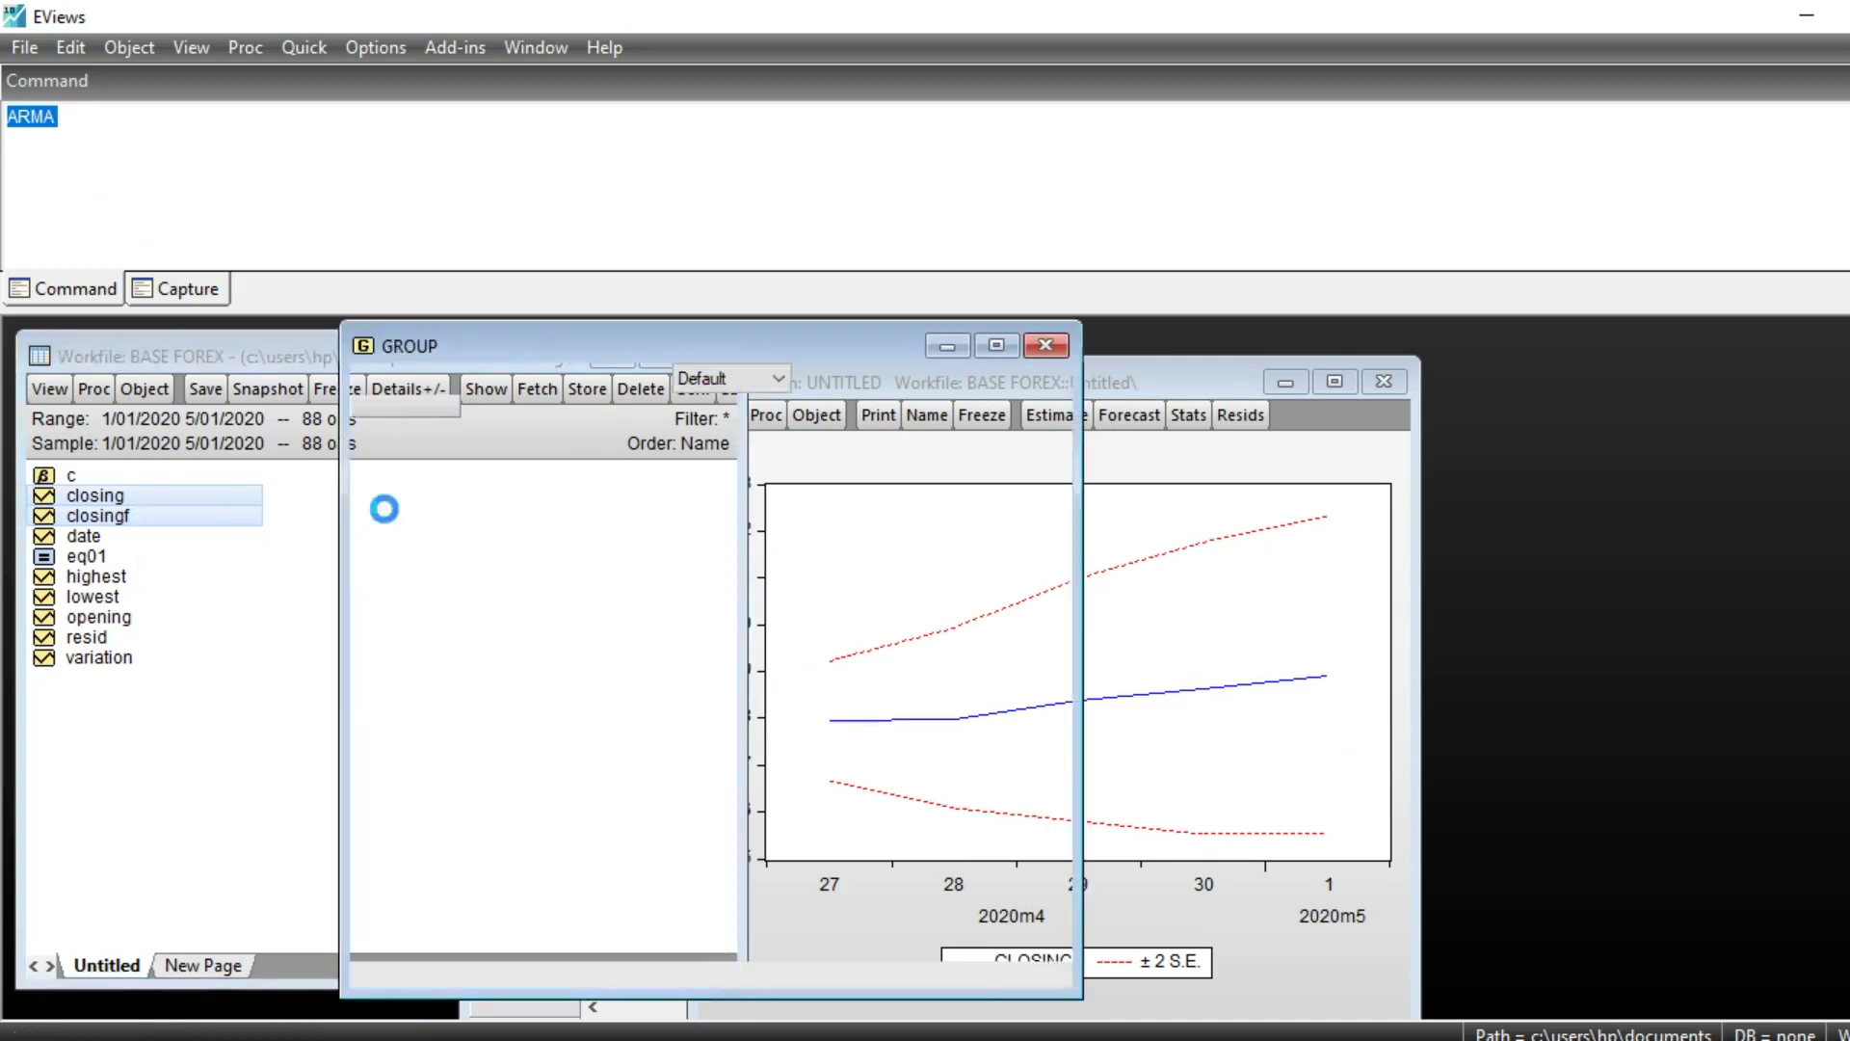
Plot the group as a default Line & Symbol graph through 5/01/2020
left_click(374, 379)
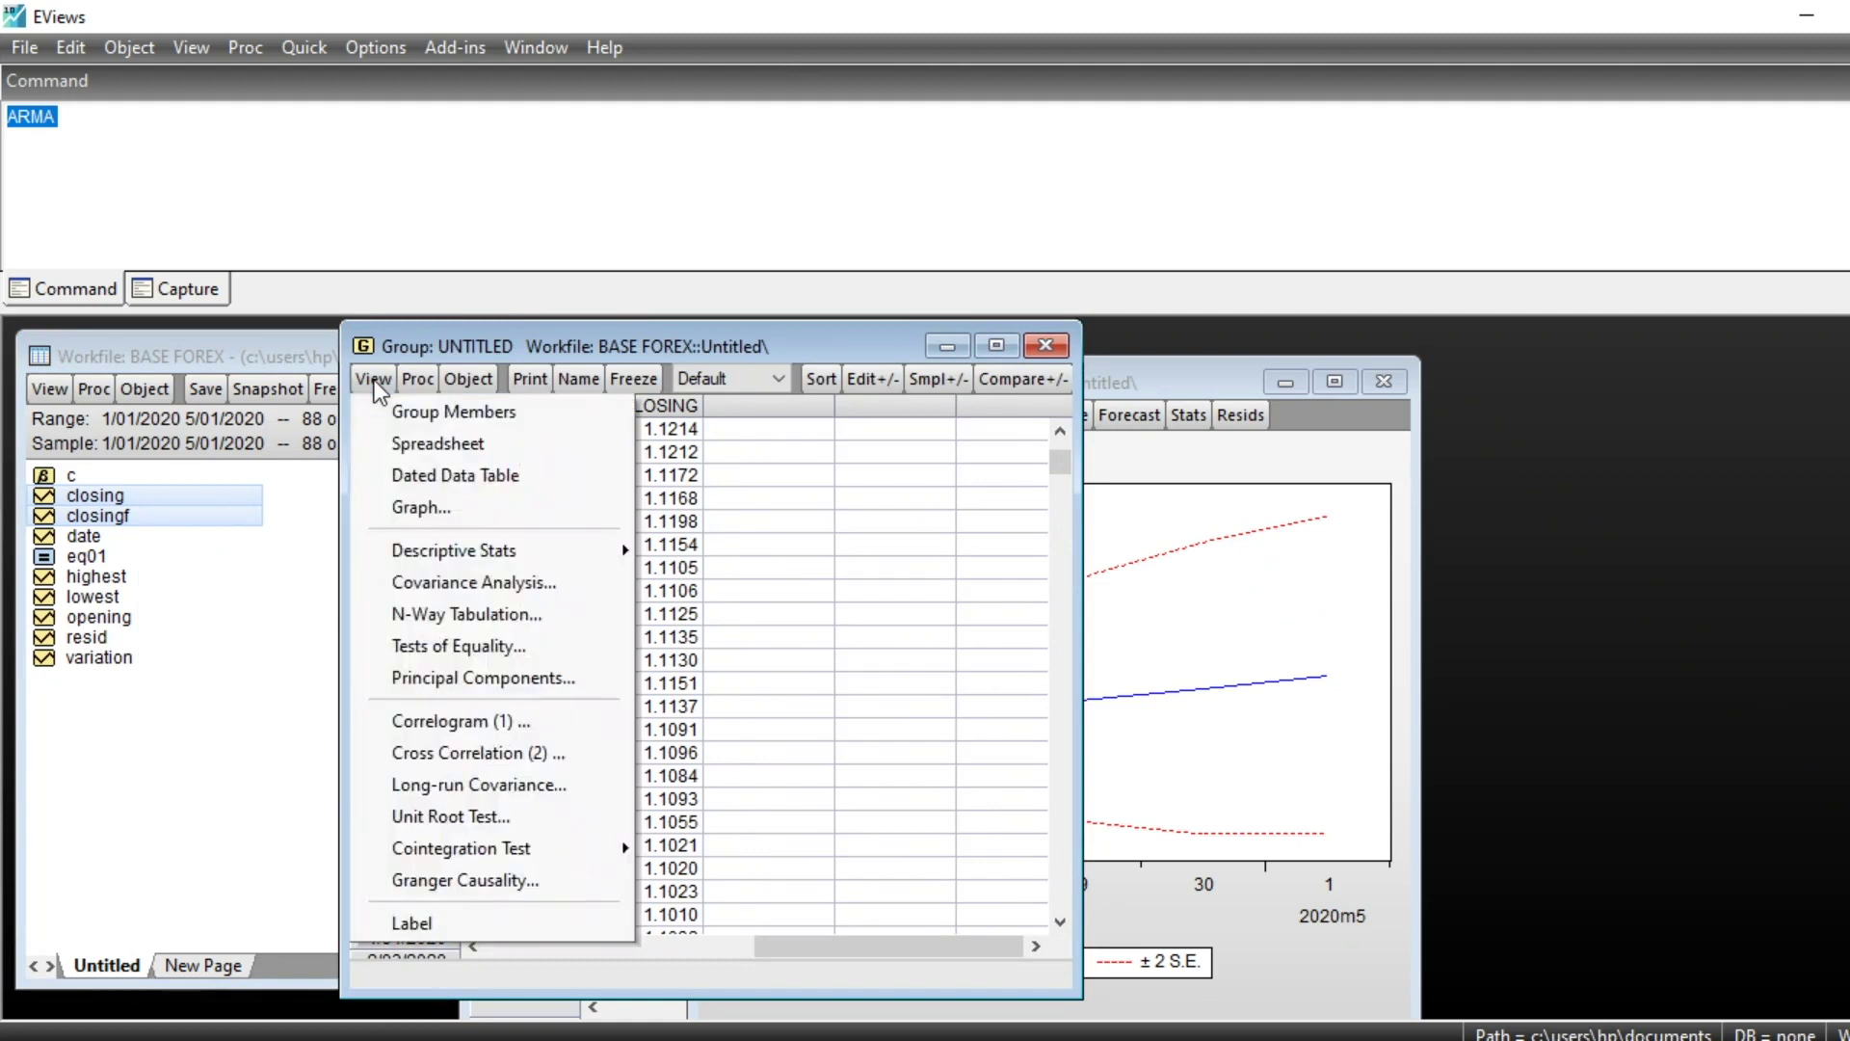
left_click(415, 509)
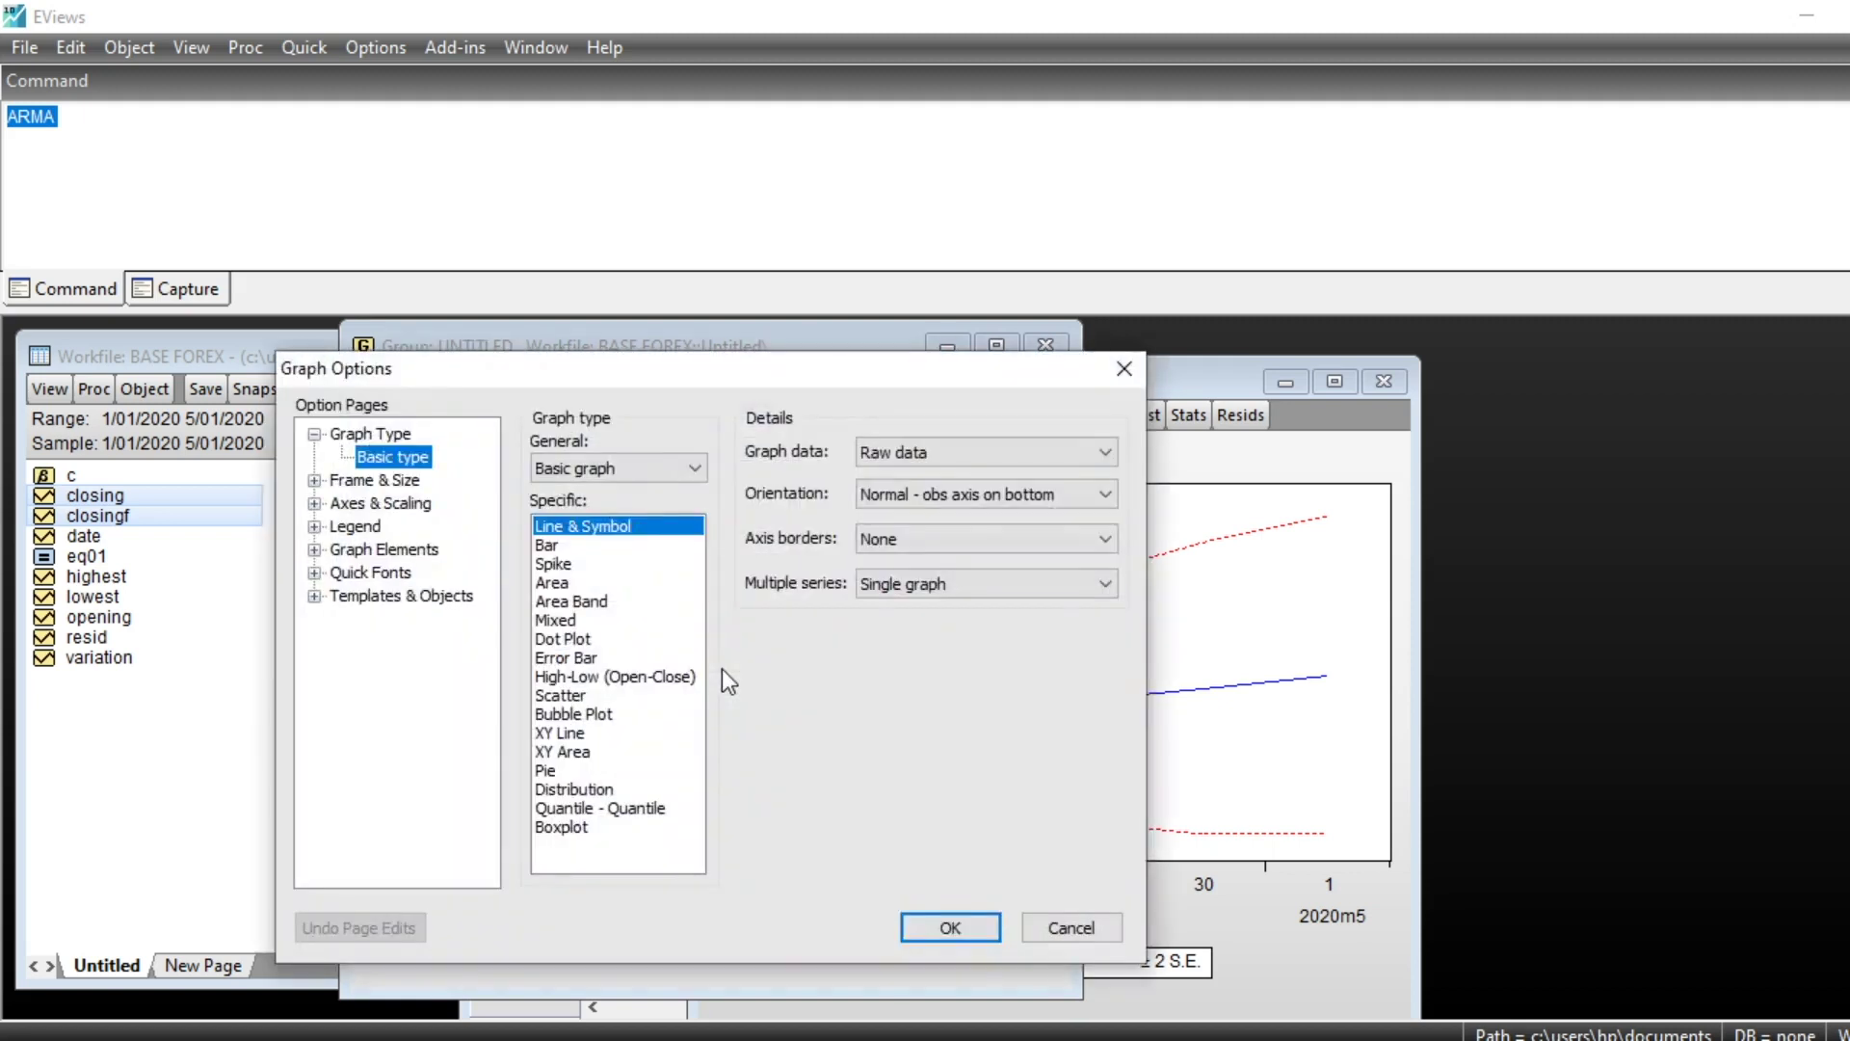
key("Return")
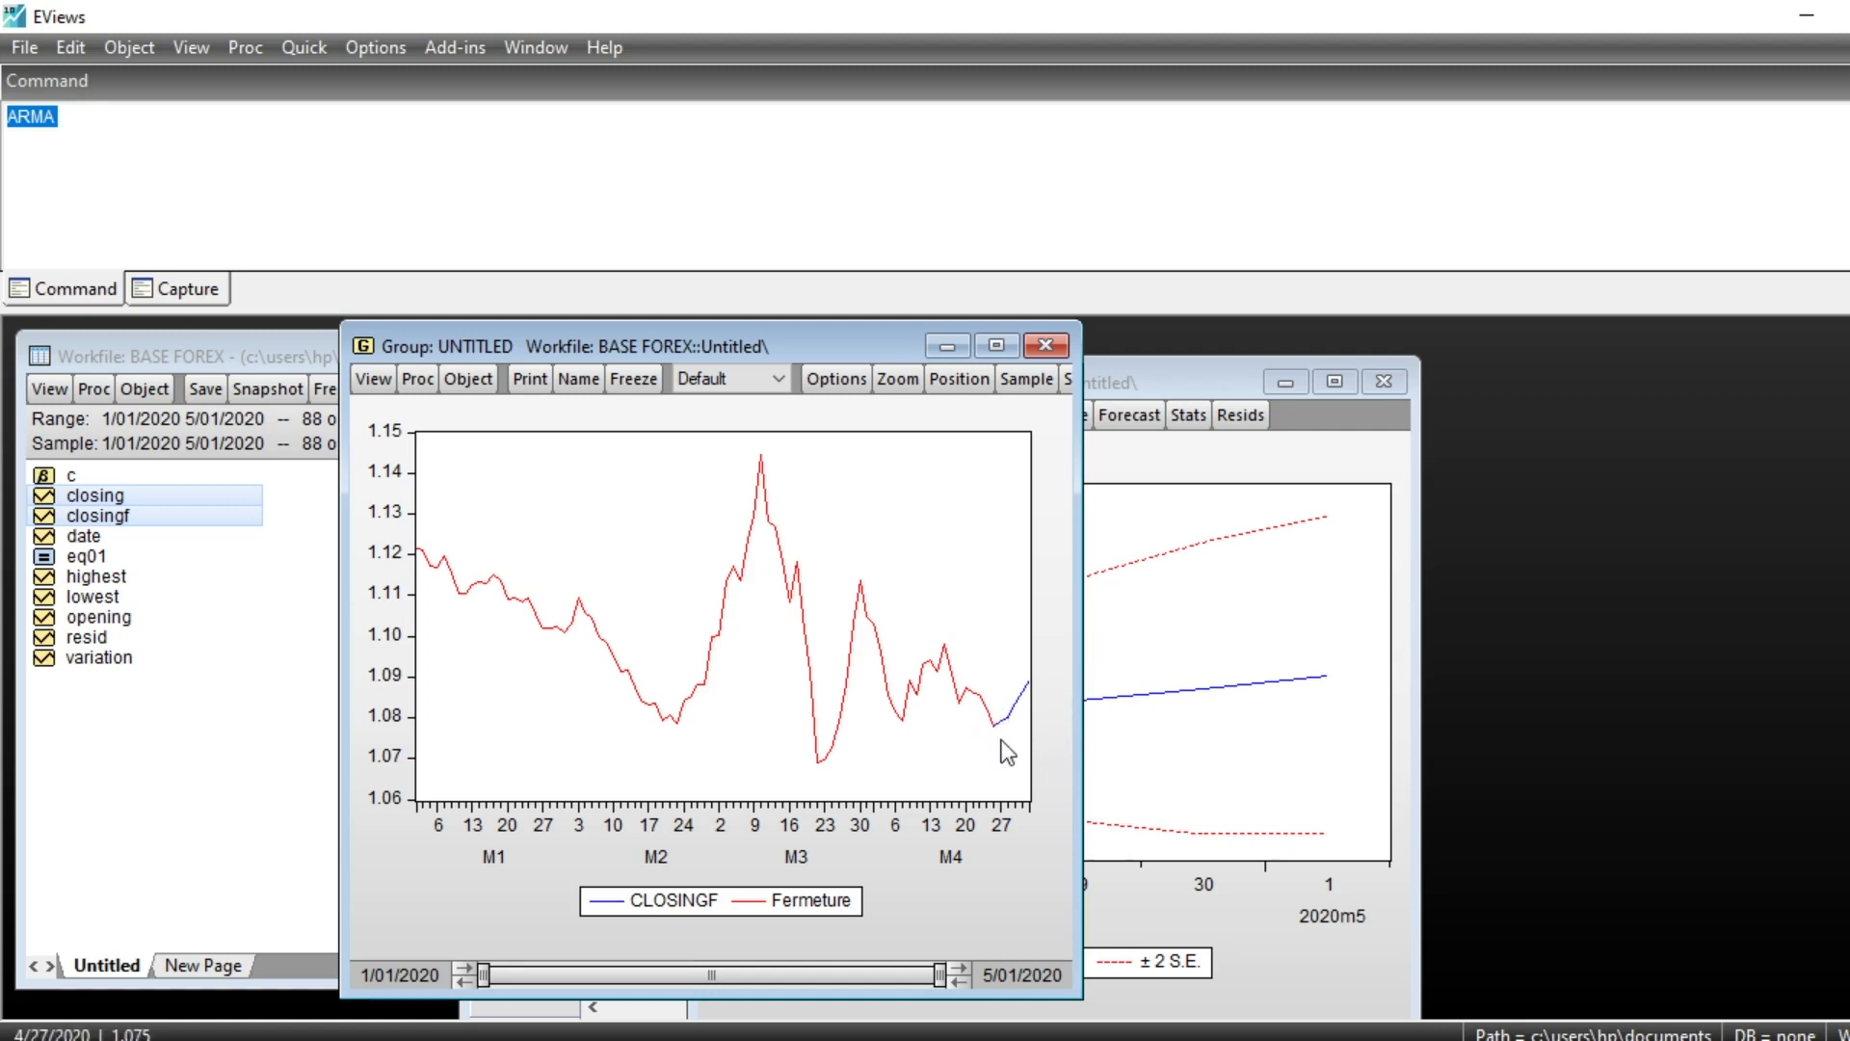
mouse_move(989, 725)
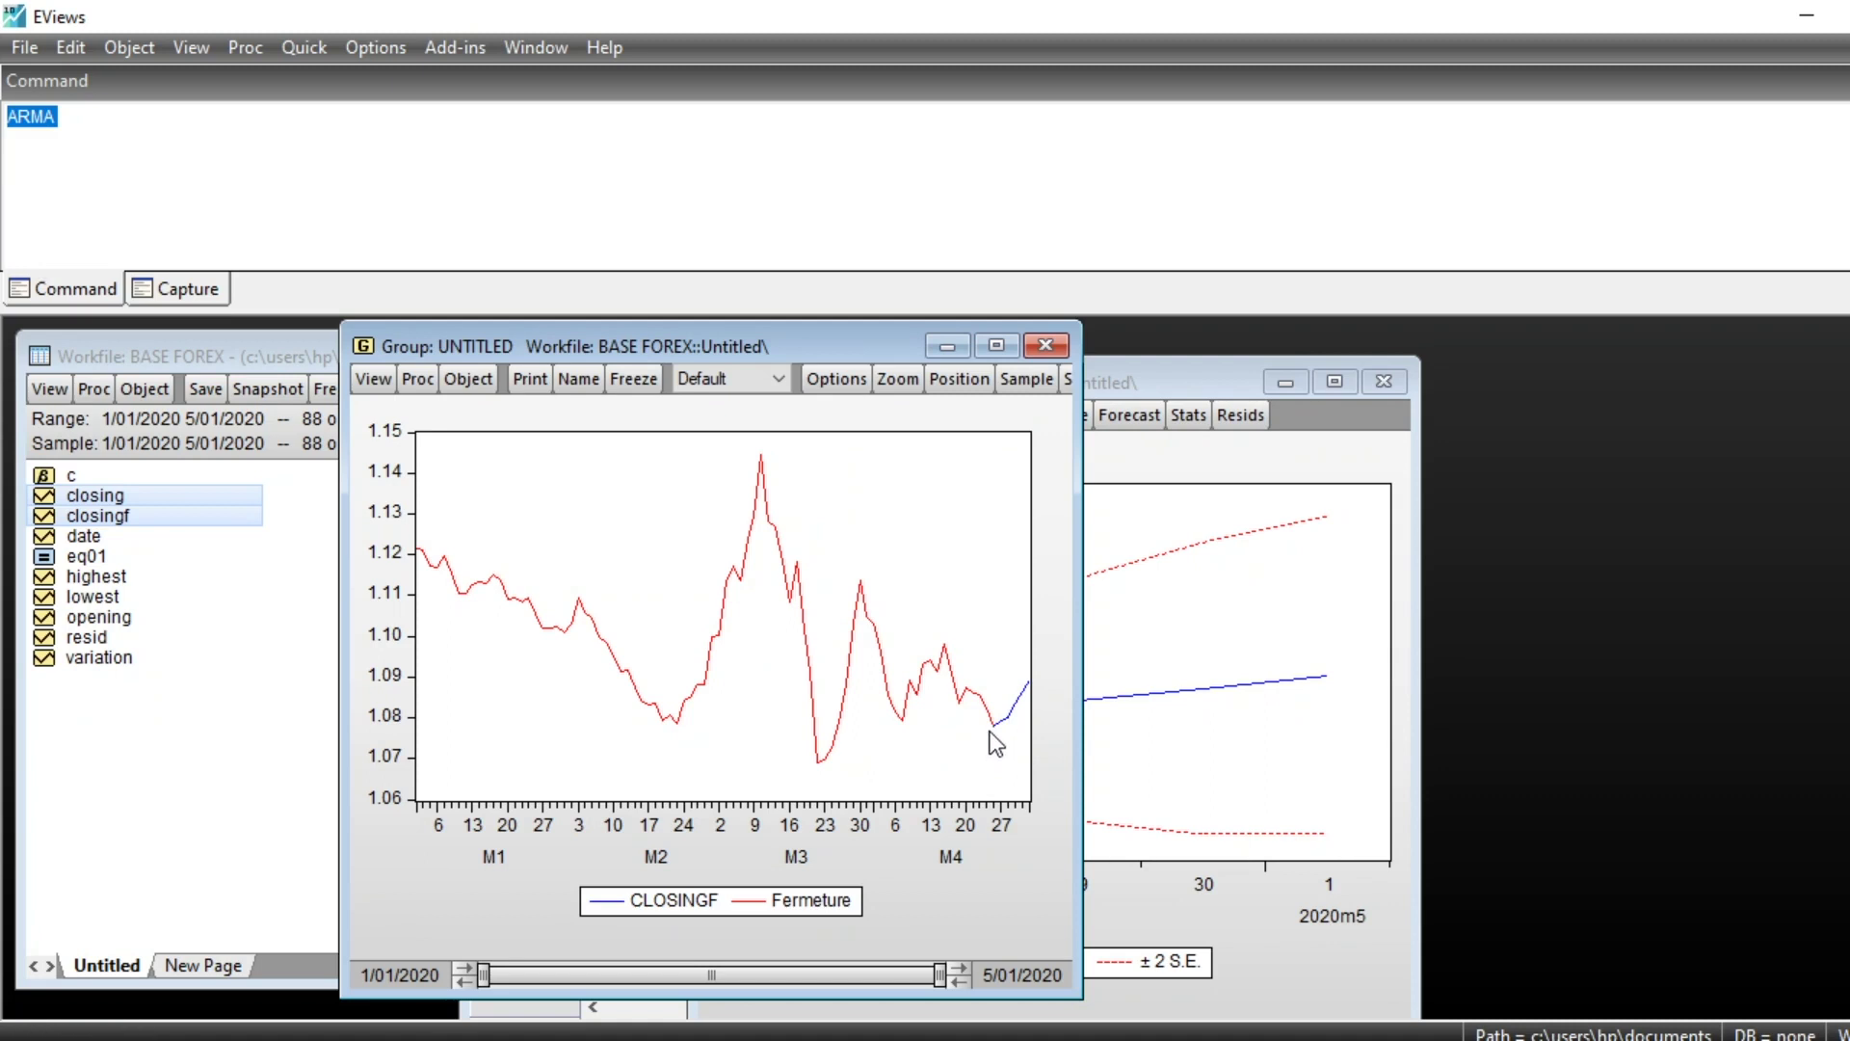